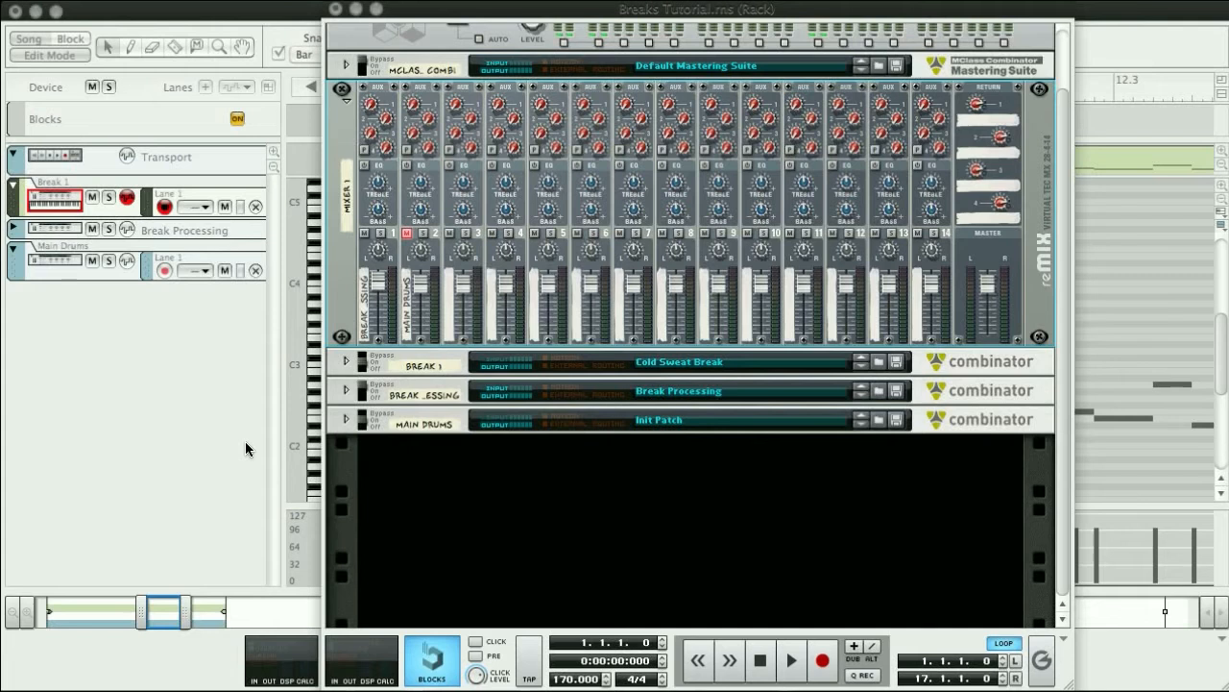
Play the song in the sequencer, leave edit mode for the arrangement view, and stop playback.
click(245, 441)
key(space)
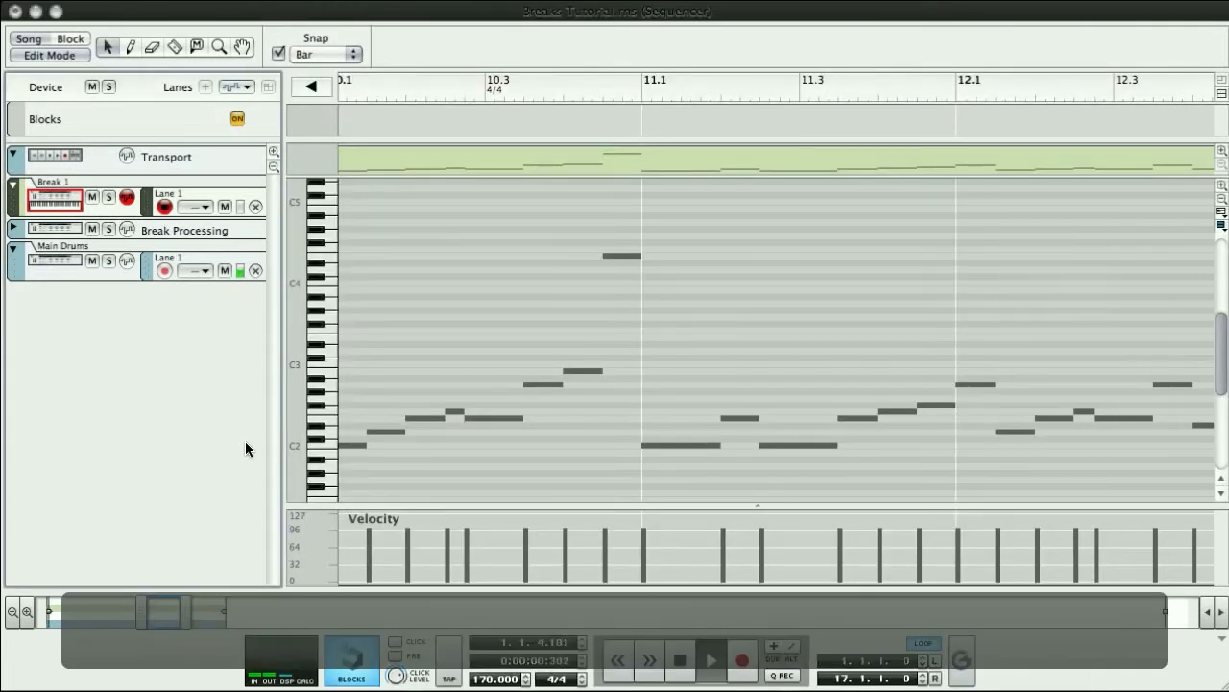
click(37, 40)
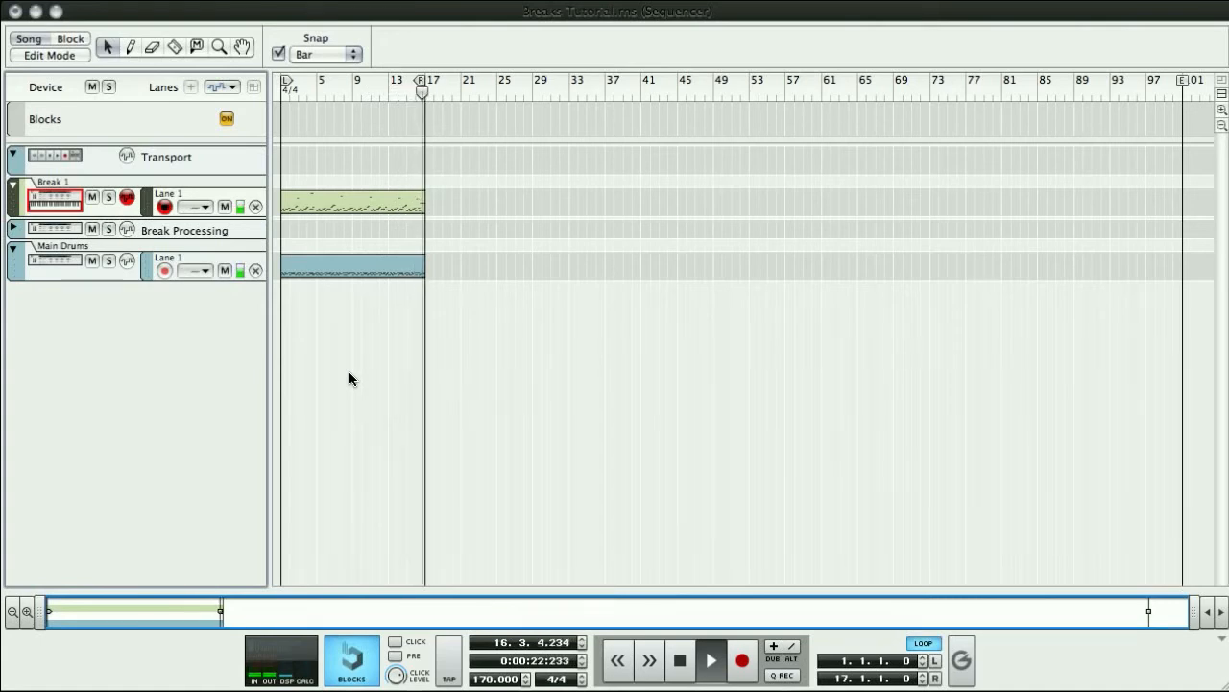
key(space)
Switch to the rack window and expand the Break Processing combinator to view its equalizers, collapsing it when done.
key(F9)
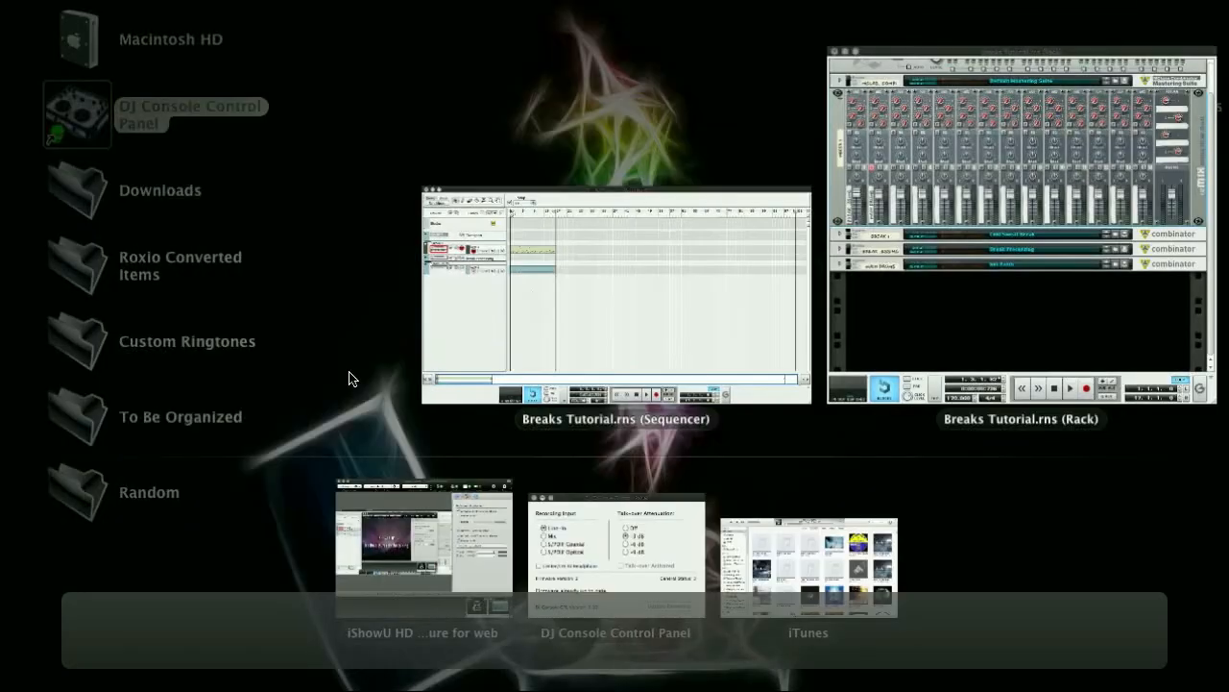
click(1018, 230)
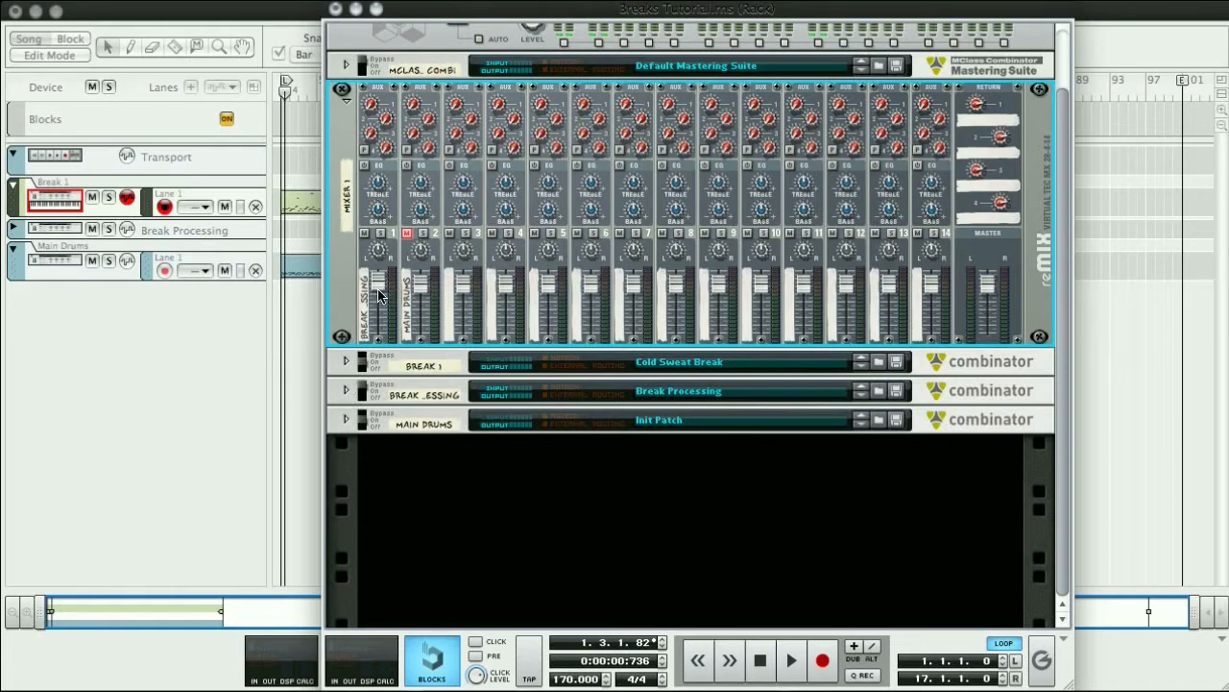
click(346, 391)
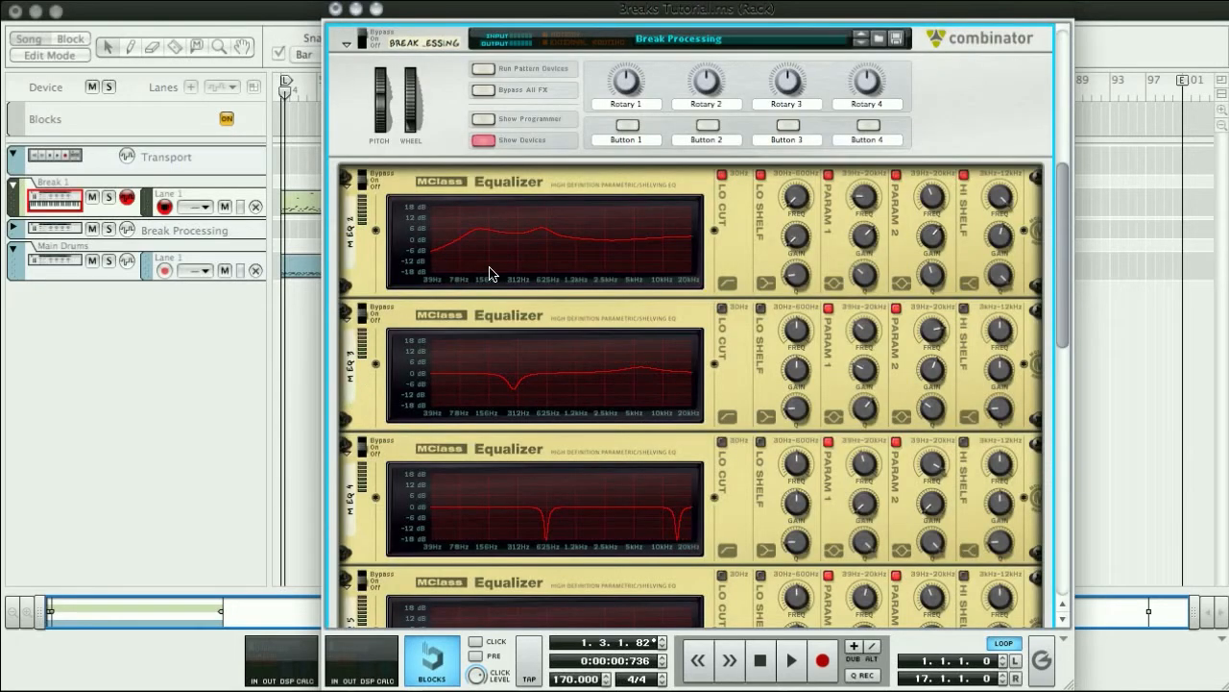
click(346, 45)
scroll(344, 385, up, 2)
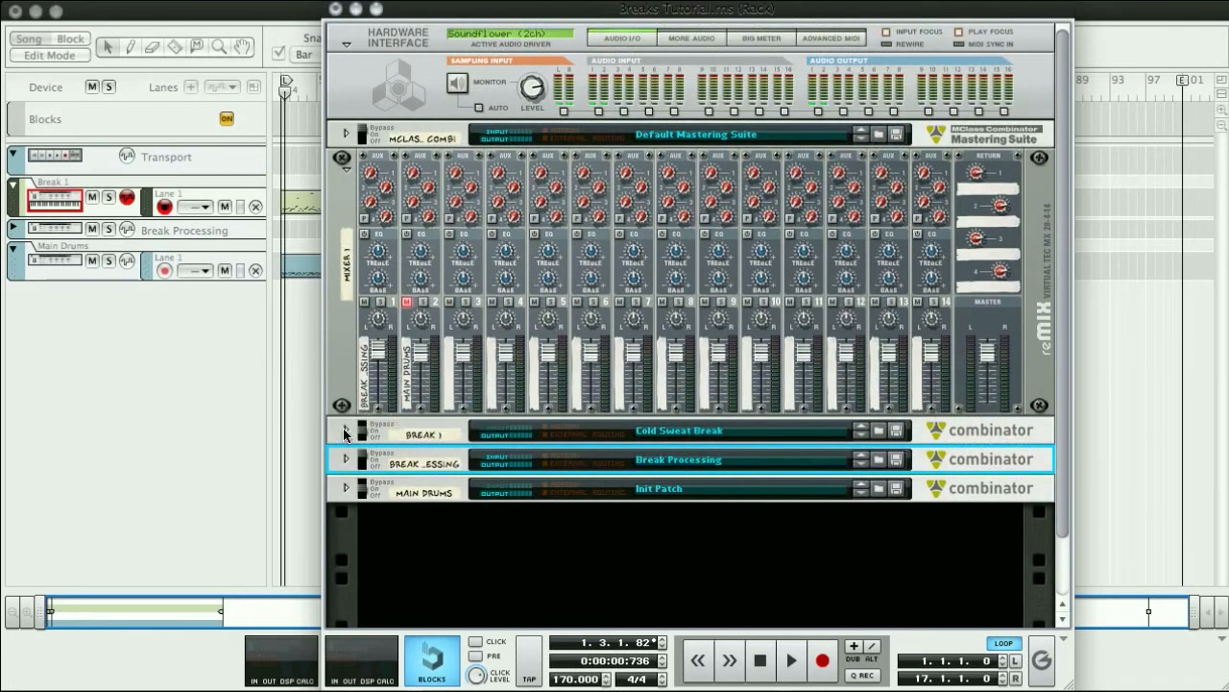
Expand the Break 1 combinator, look through its samplers and Malström synthesizer, and fold it up again.
click(346, 430)
scroll(487, 370, down, 5)
scroll(486, 371, down, 9)
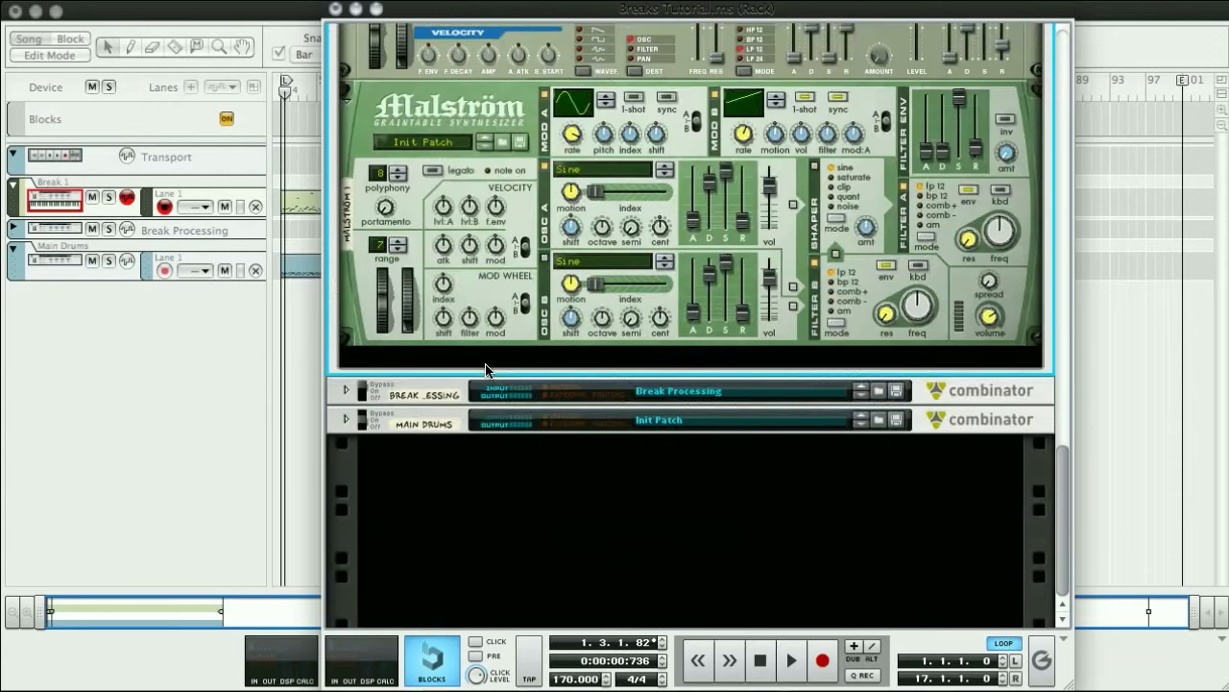
scroll(486, 371, up, 10)
scroll(487, 370, up, 3)
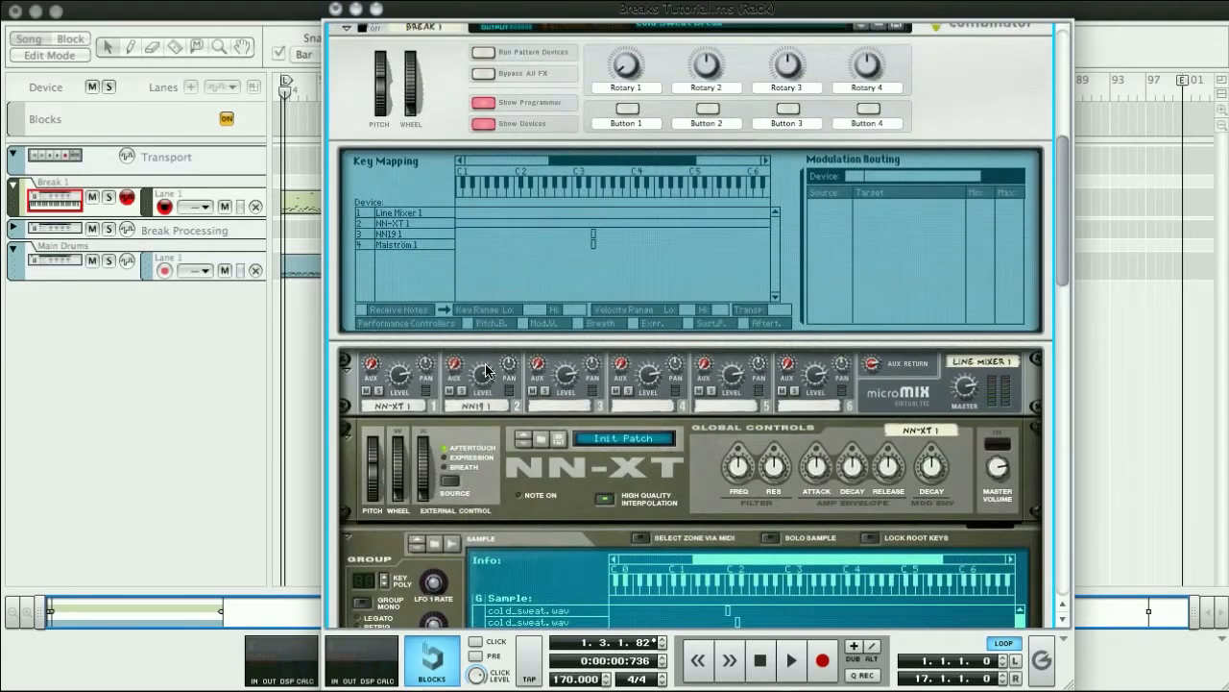
scroll(408, 253, up, 2)
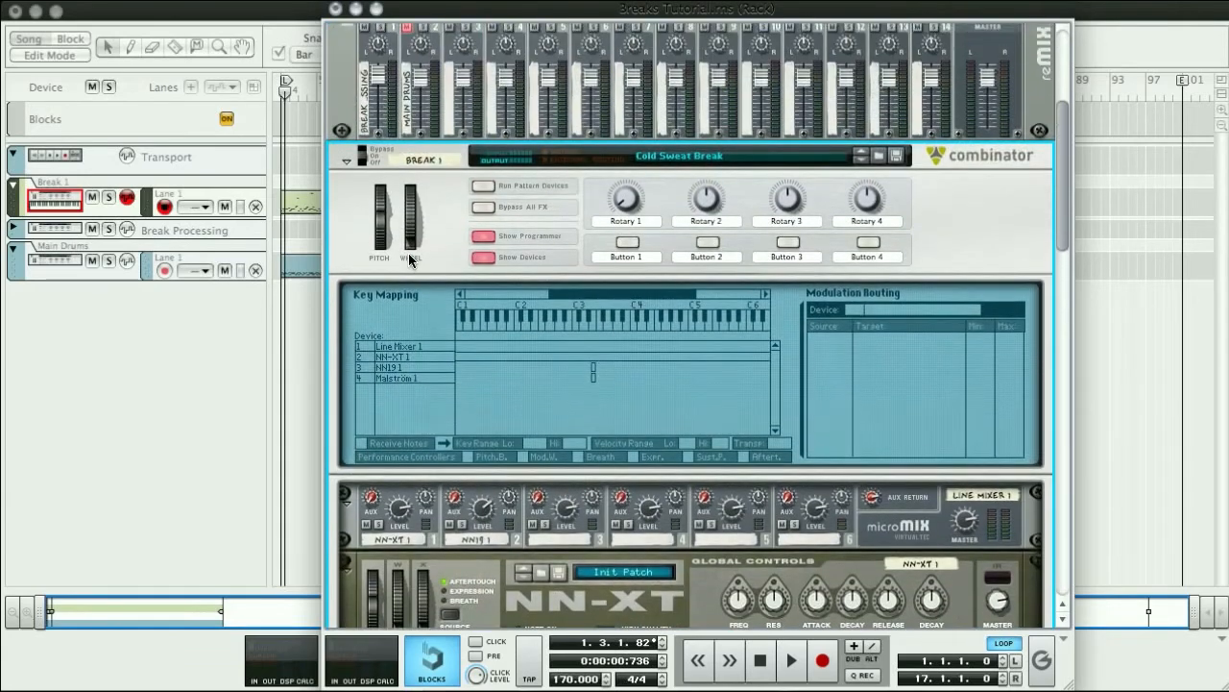
click(346, 165)
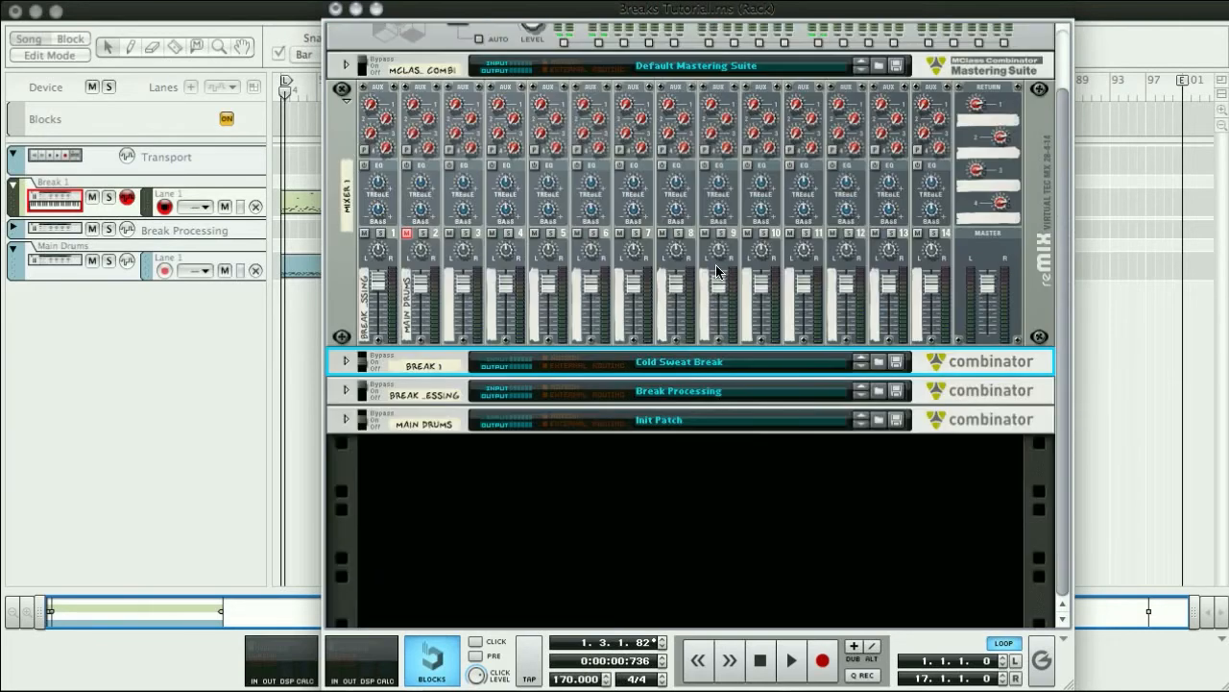
Expand the Break Processing combinator and slightly lower the level of its channel 1 on the mixer.
click(346, 391)
scroll(459, 321, up, 3)
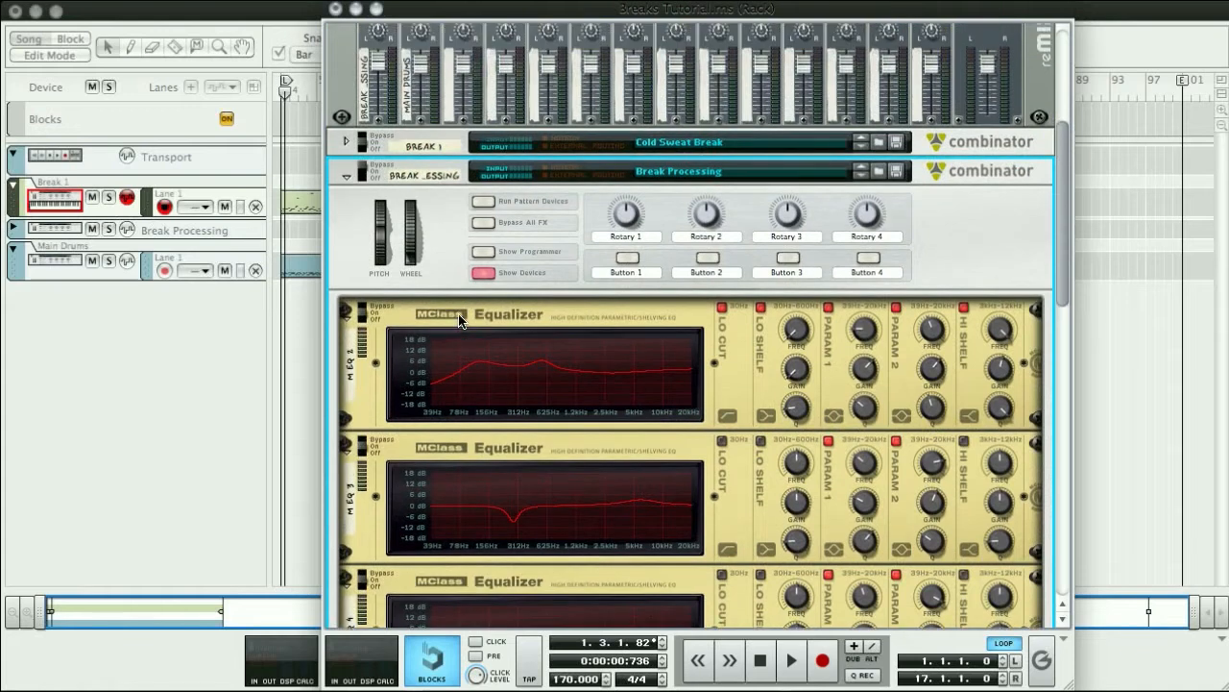
scroll(459, 321, up, 2)
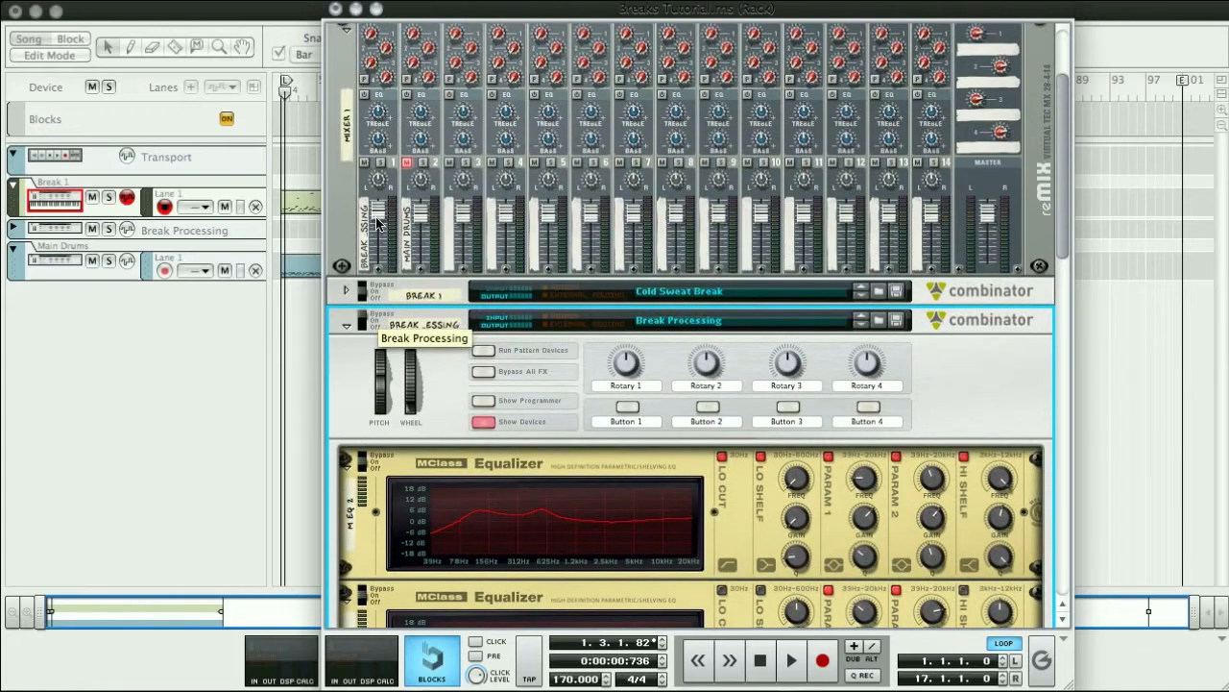
drag(378, 223, 379, 232)
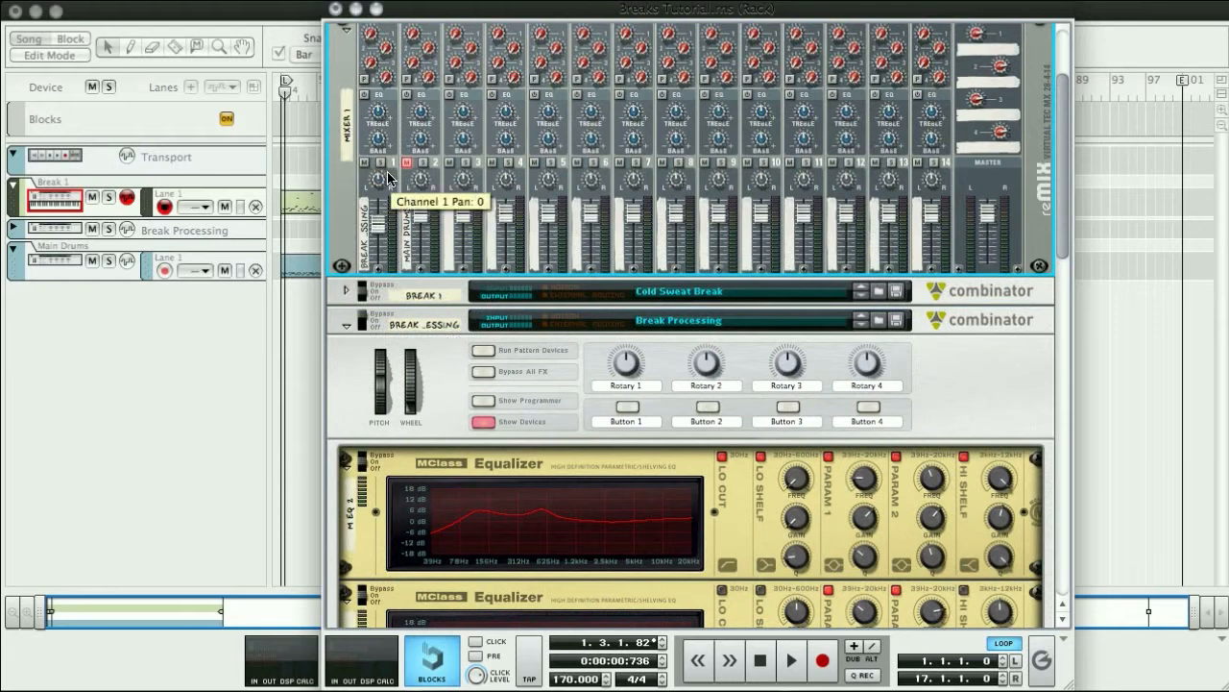
Start playback and enable the Cut section of the Scream 4 in Break Processing, lowering its Mid to -17.
click(363, 319)
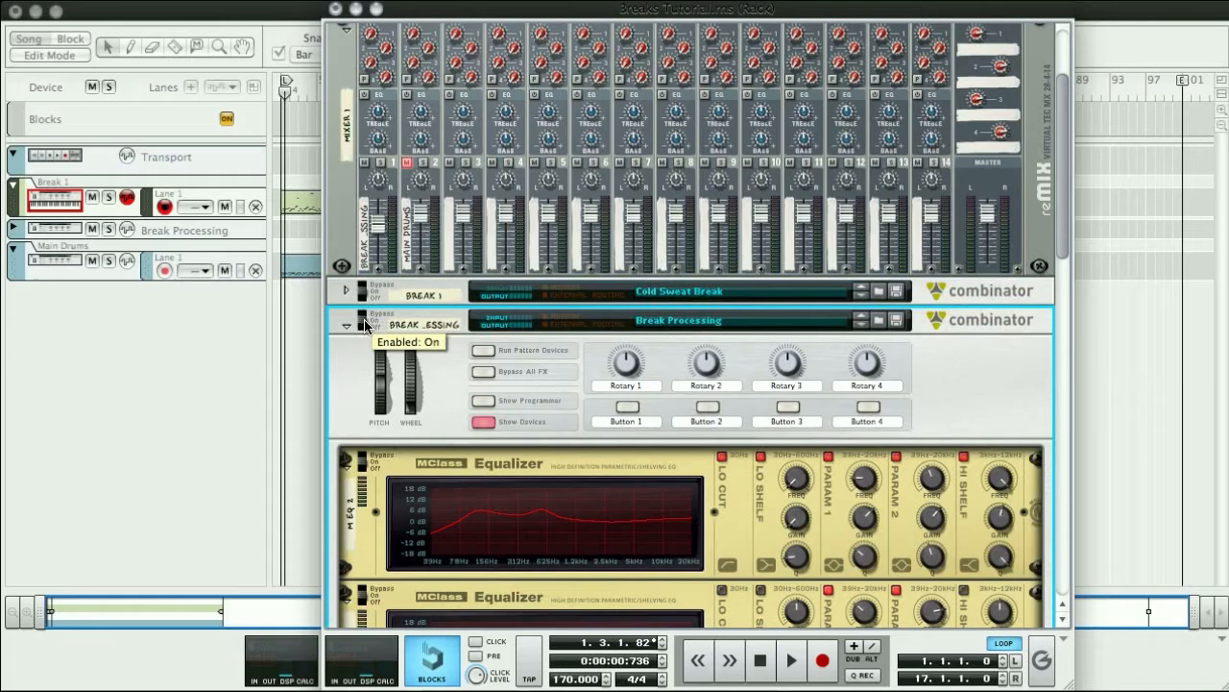
key(space)
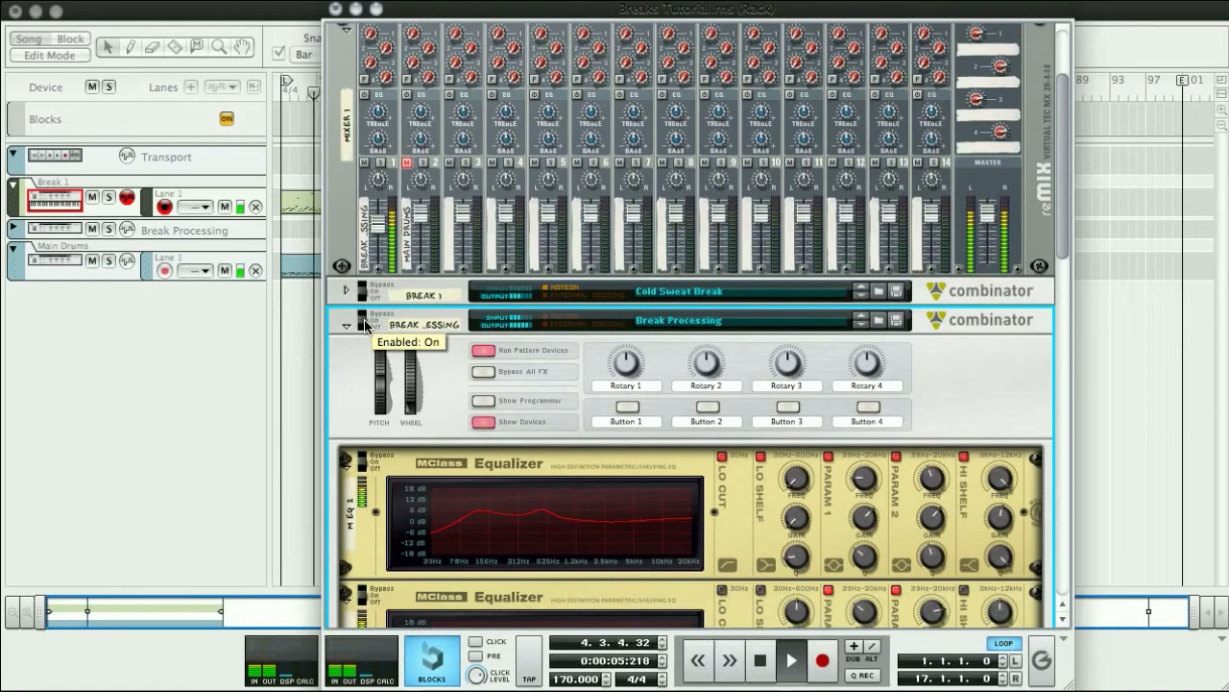
scroll(531, 458, down, 15)
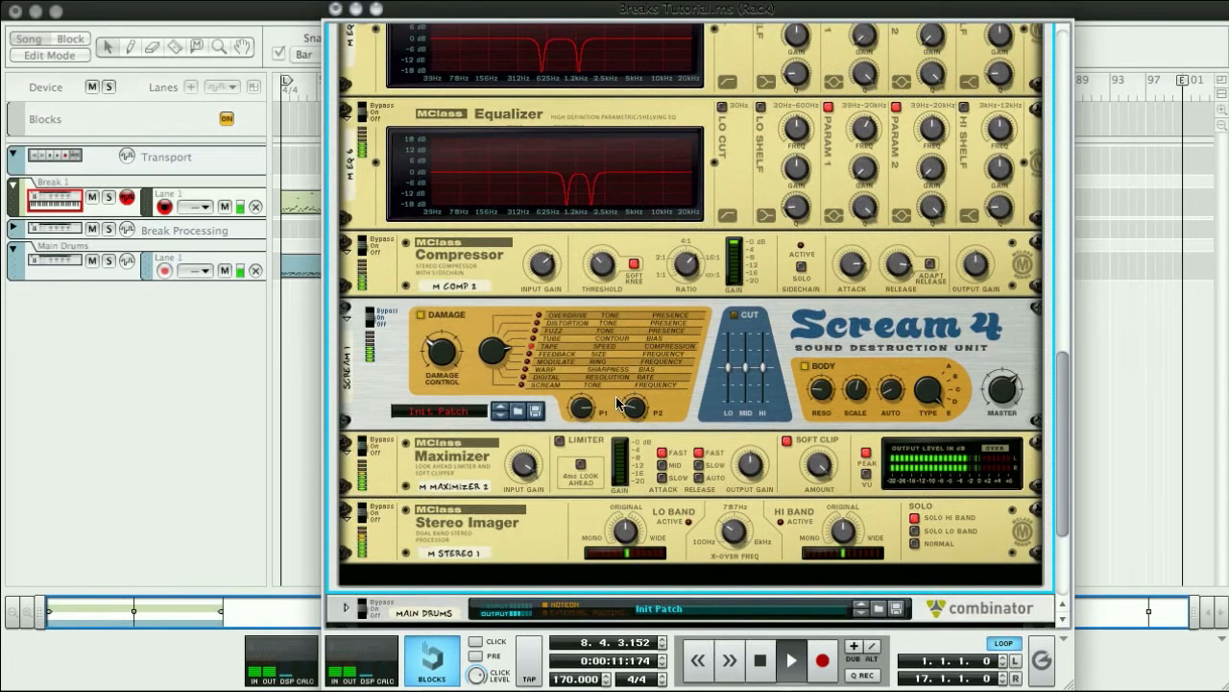
click(586, 405)
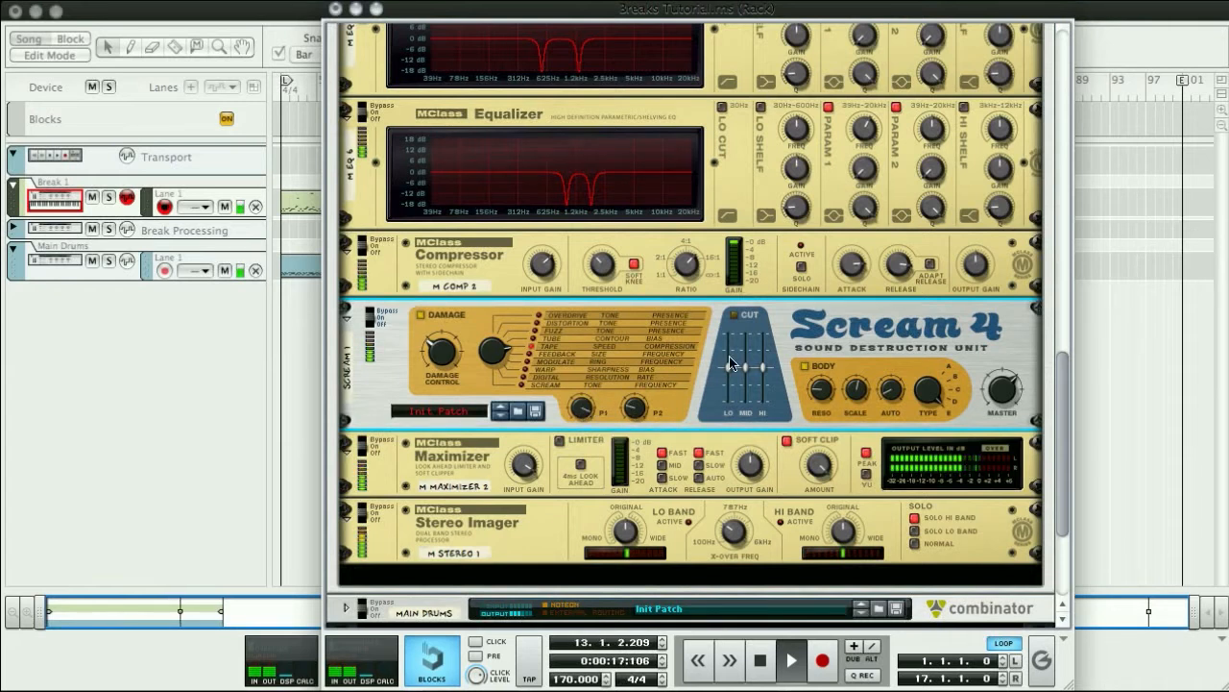
click(736, 320)
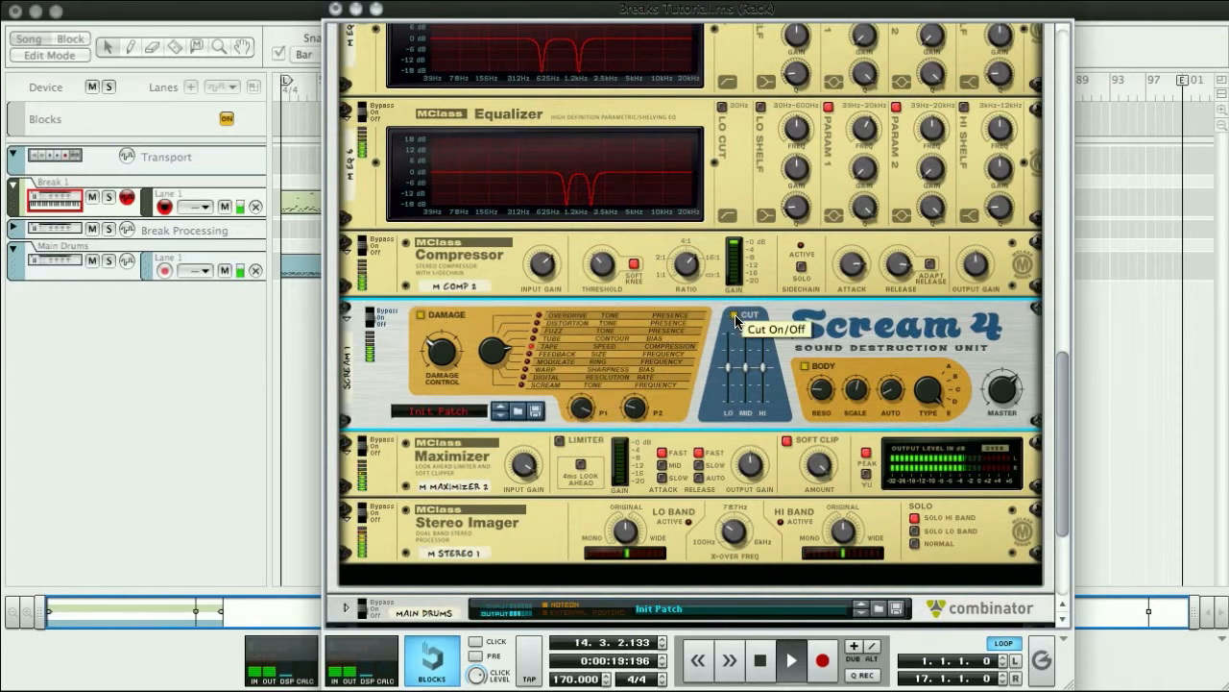
drag(743, 368, 744, 376)
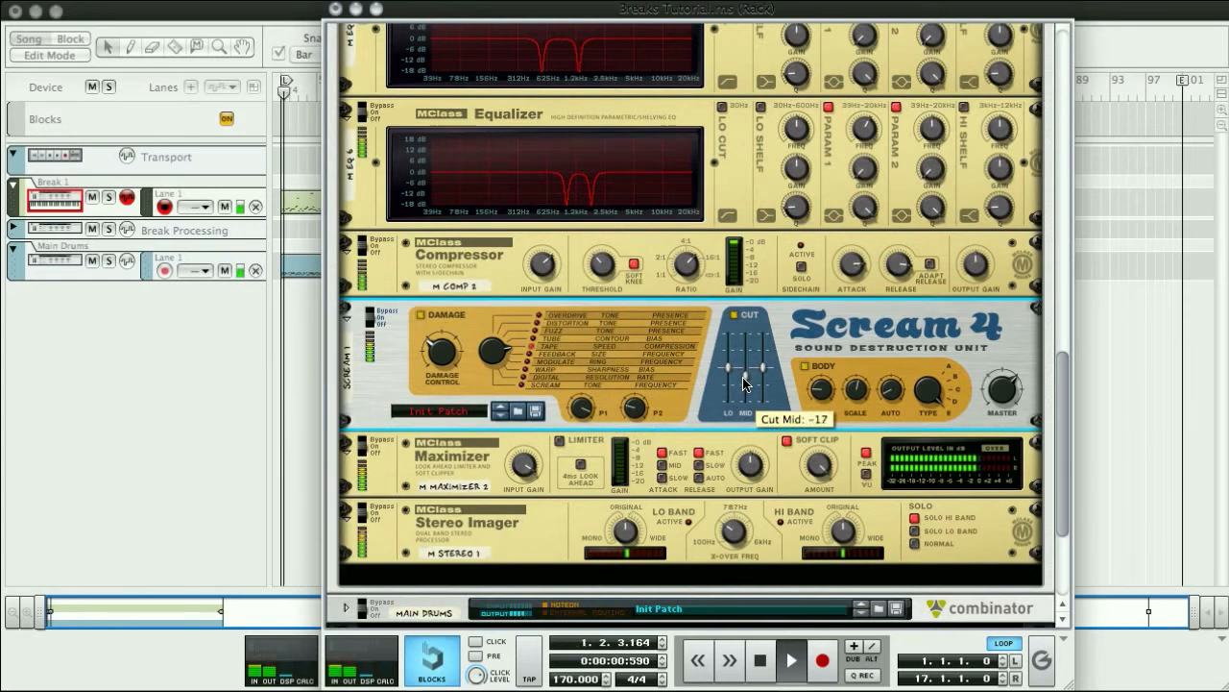
Set the Scream 4's Cut Mid to -15 and stop playback.
scroll(615, 426, up, 15)
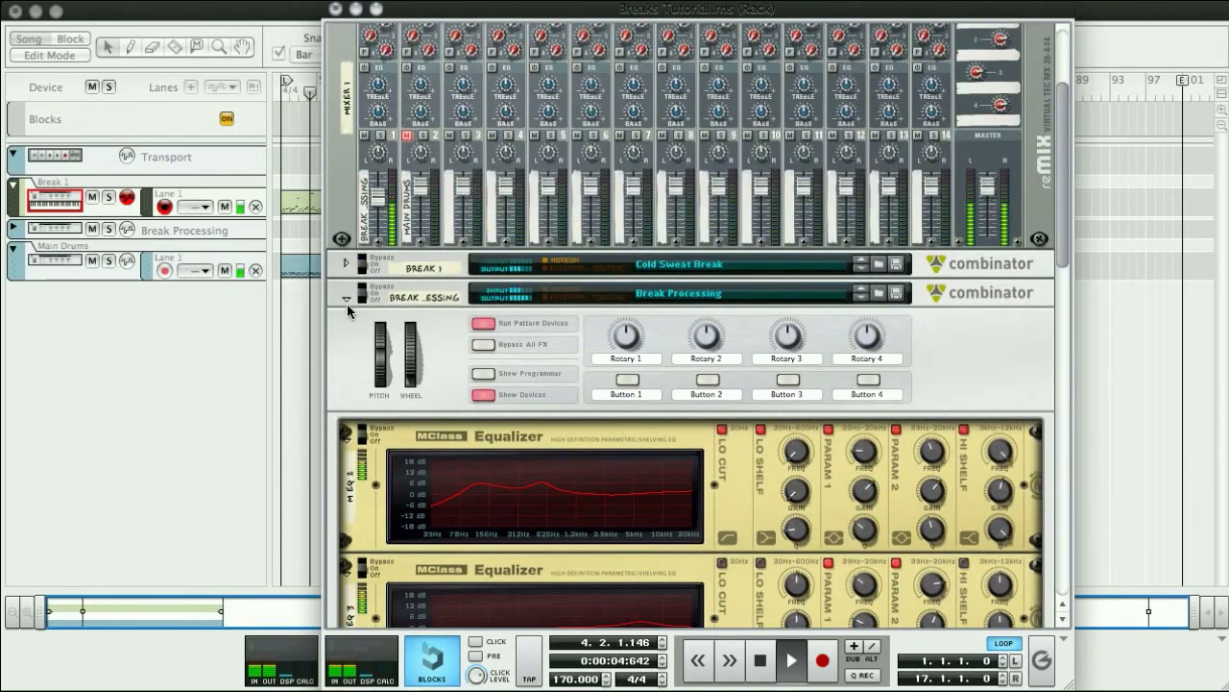
scroll(624, 522, down, 15)
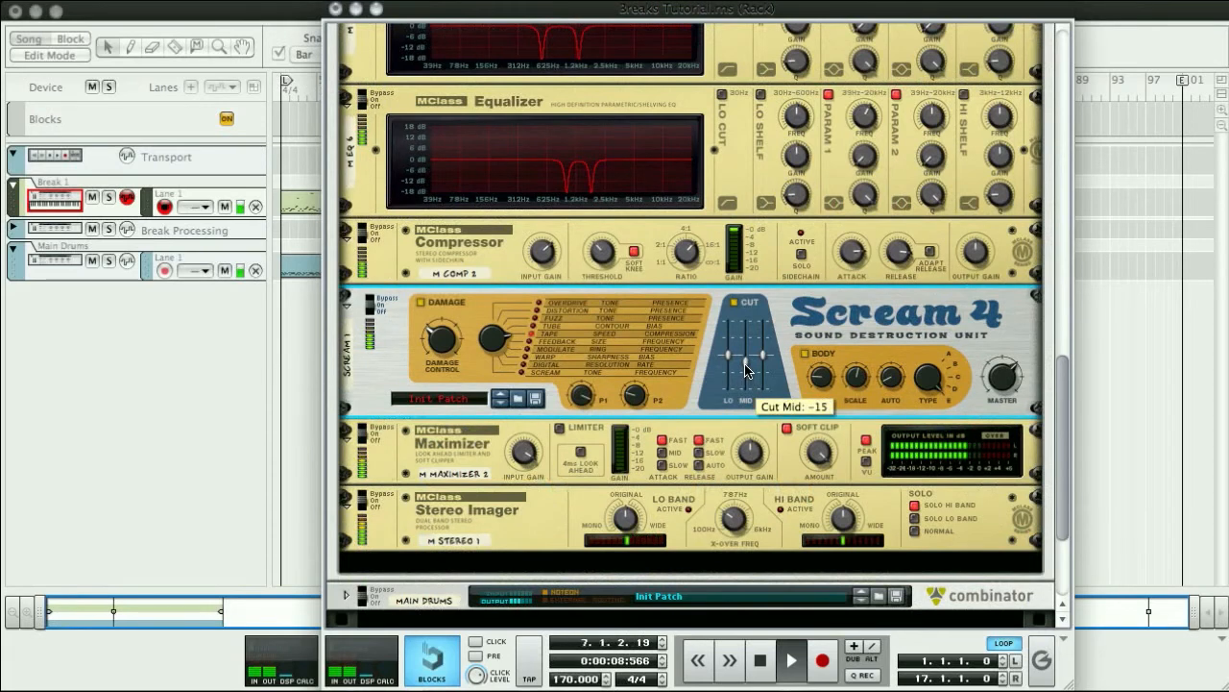
scroll(540, 401, up, 15)
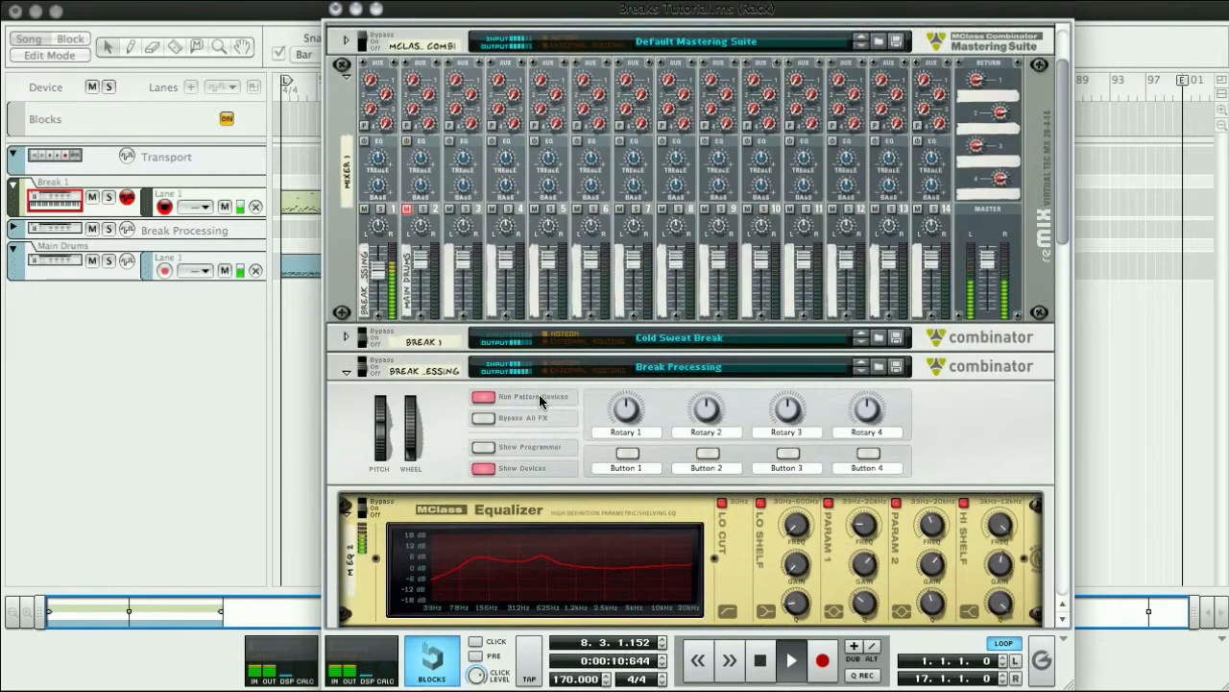
click(483, 396)
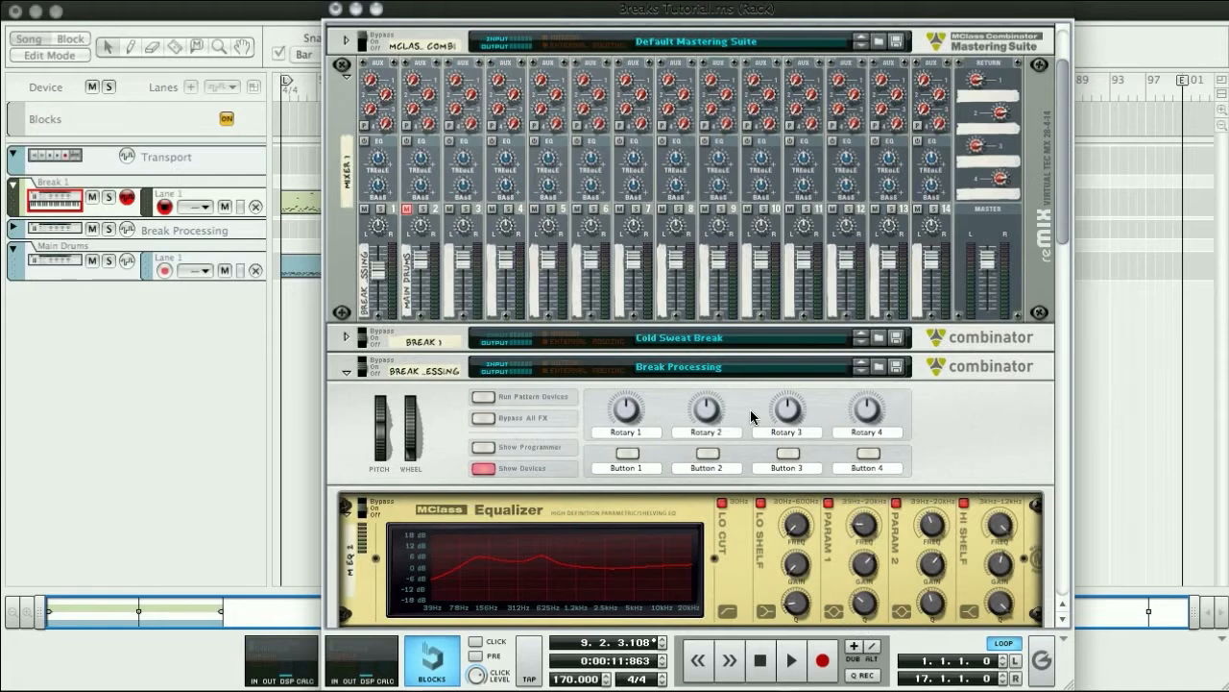
Turn the rack around and examine the rear wiring inside the Break 1 combinator, folding it up when done.
scroll(752, 415, down, 4)
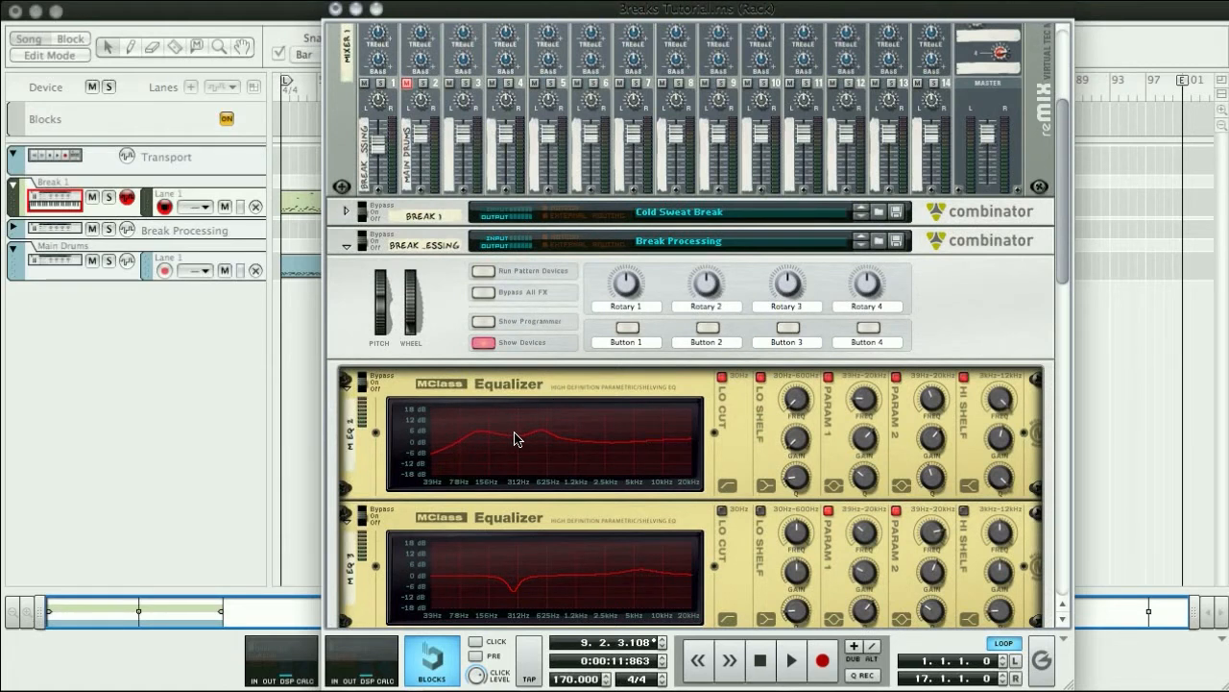
key(Tab)
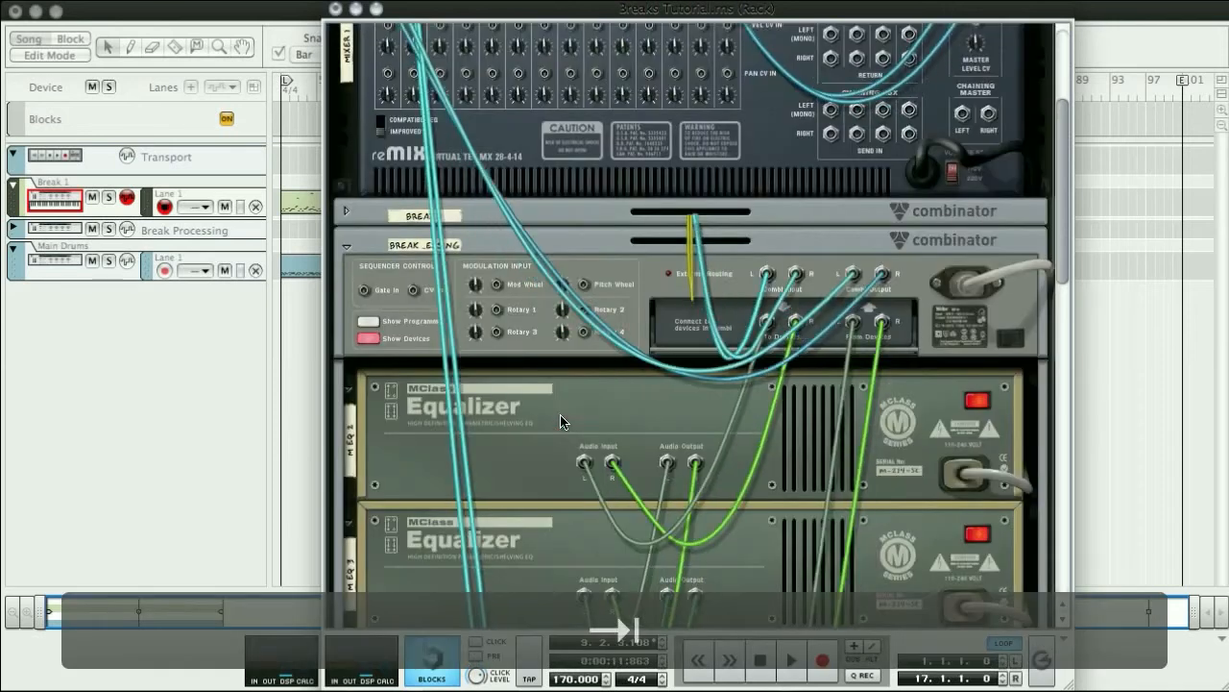
scroll(669, 407, up, 3)
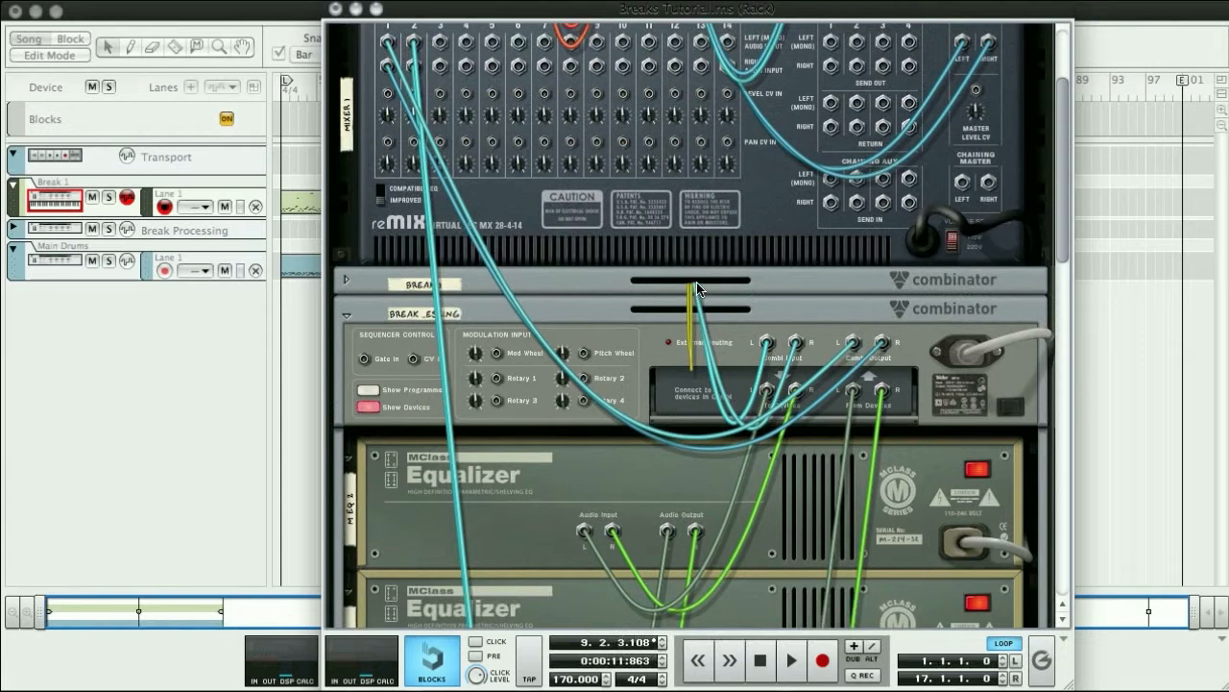
click(344, 282)
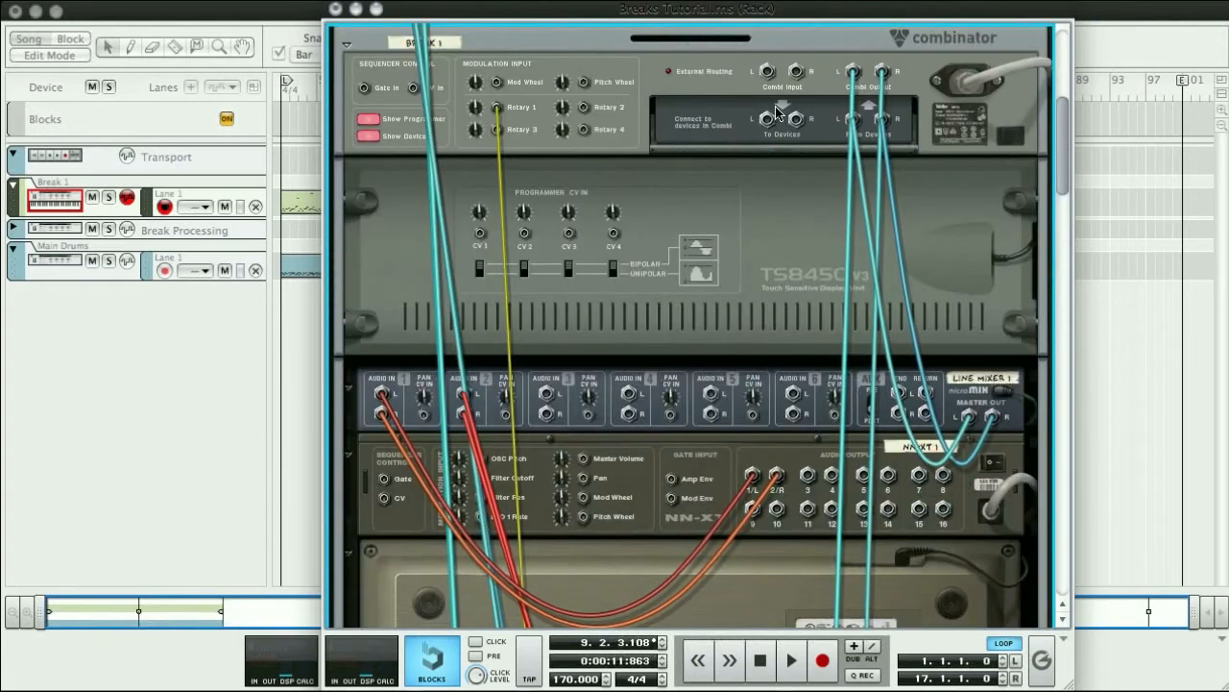
scroll(778, 113, down, 5)
scroll(778, 112, down, 10)
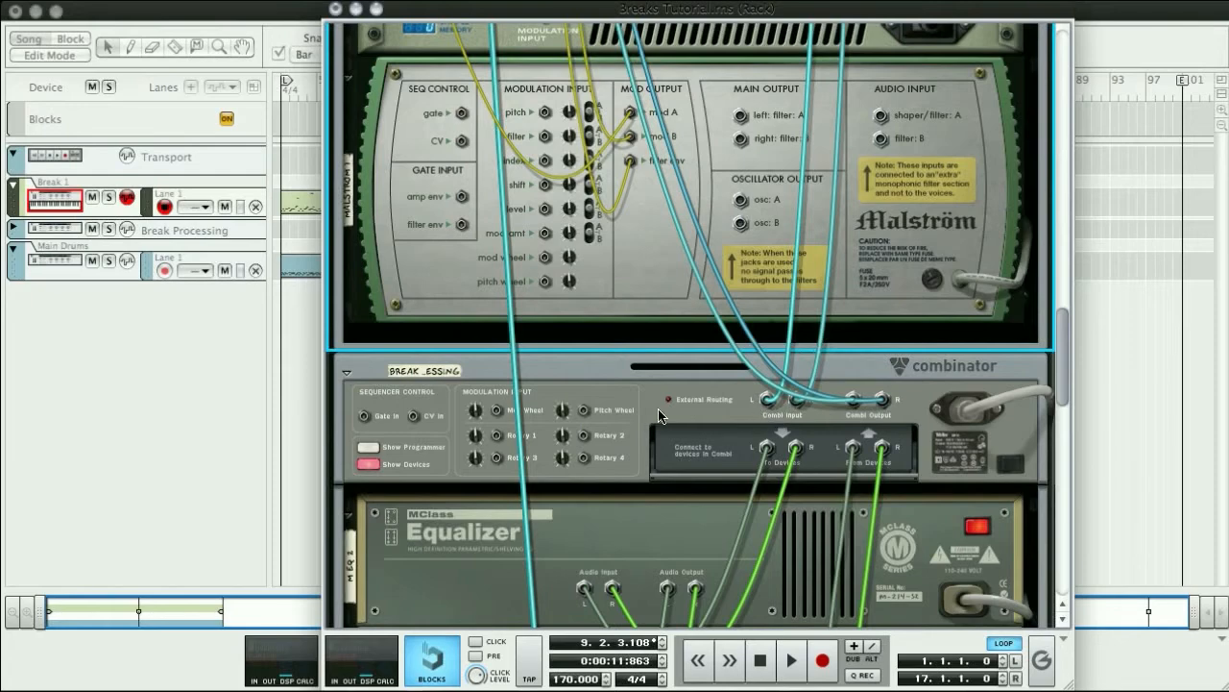
scroll(491, 408, up, 15)
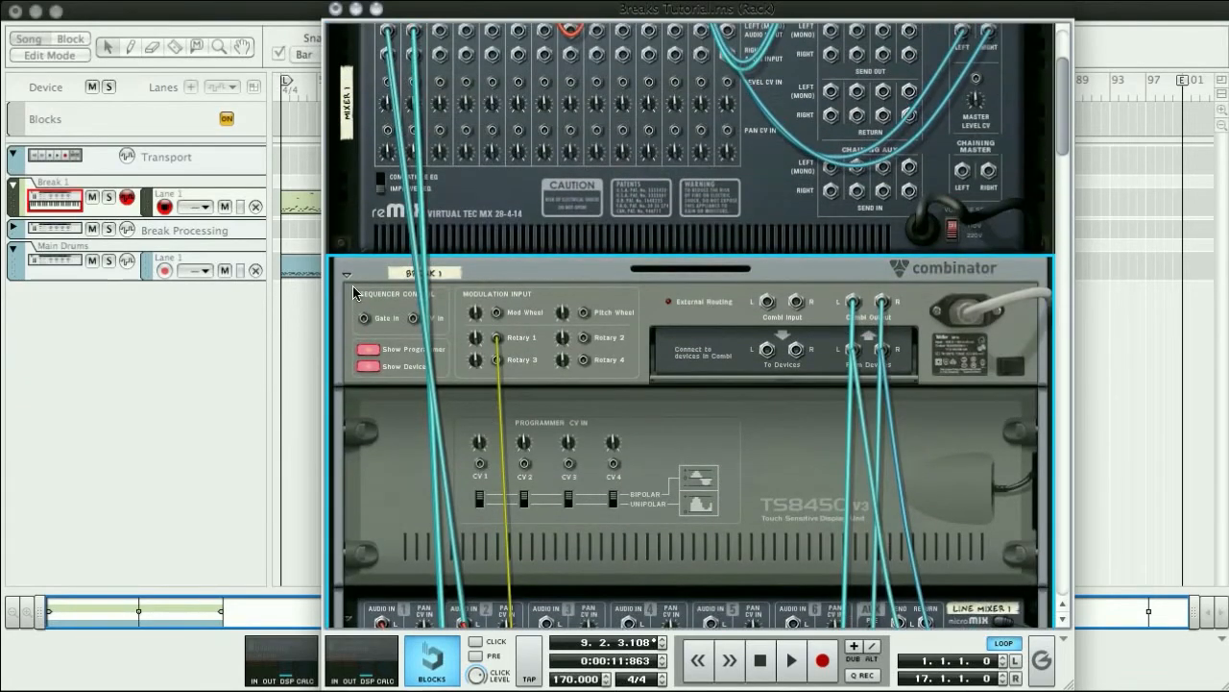
click(347, 278)
Examine the cable routing from Break 1 through the Break Processing combinator's effects chain and out to the mixer.
scroll(569, 417, down, 5)
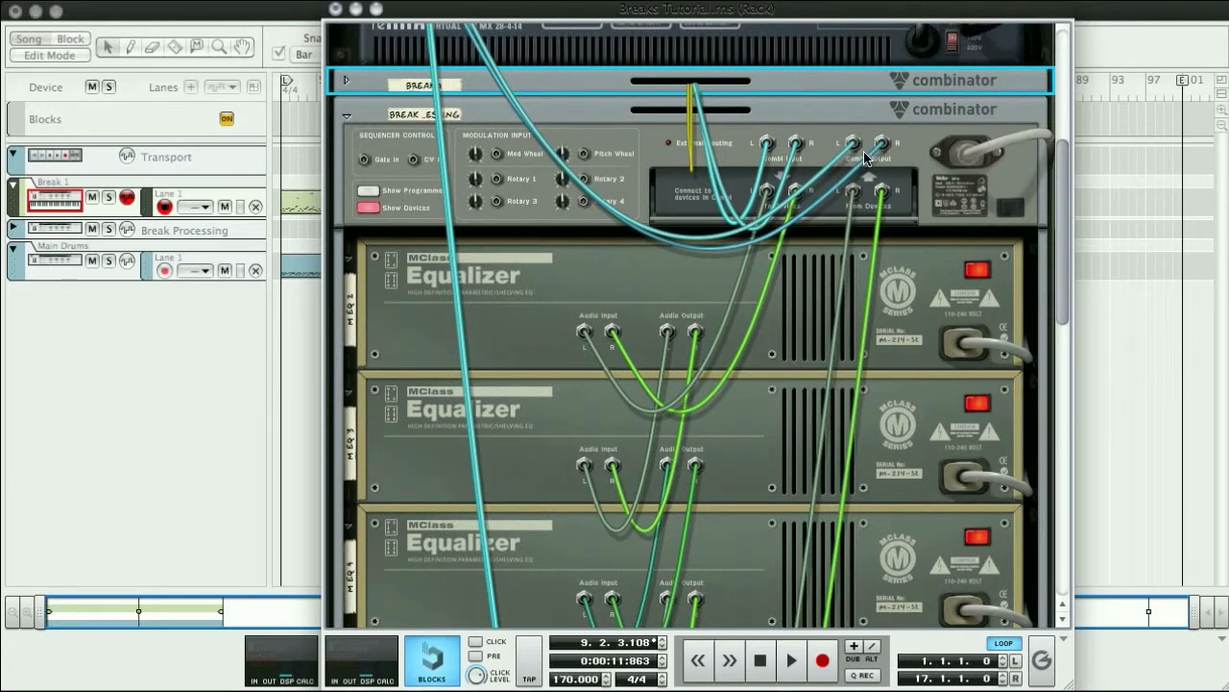
scroll(798, 229, up, 5)
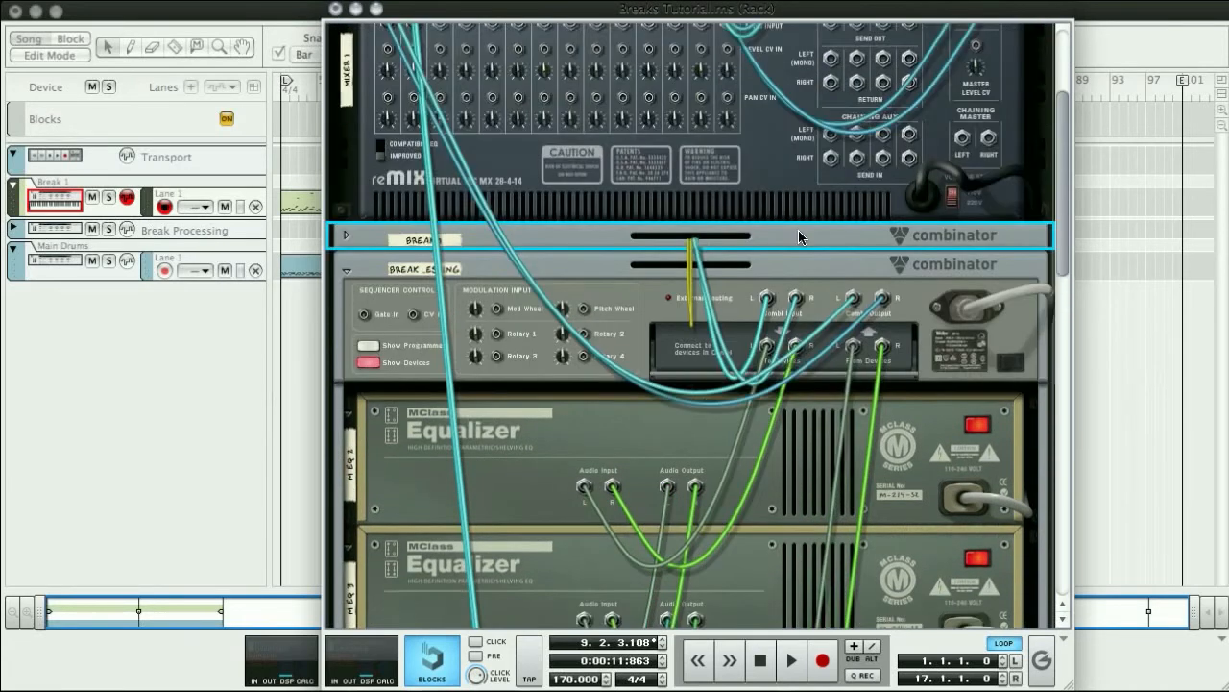
scroll(796, 243, down, 3)
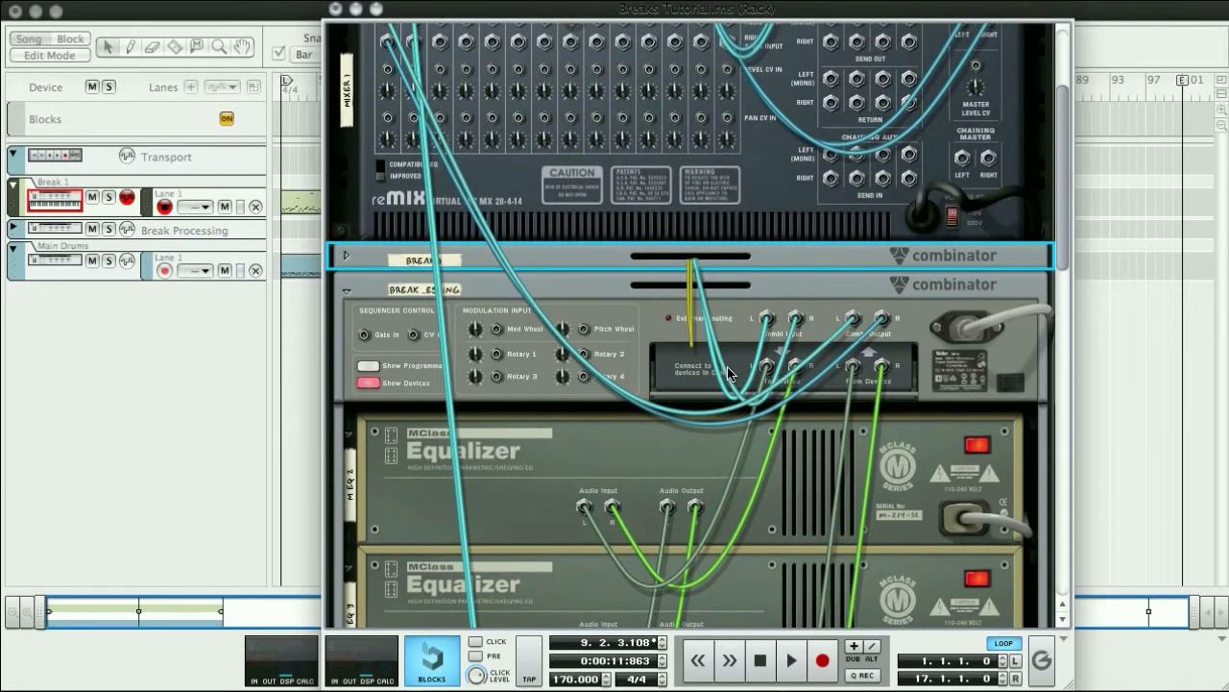
scroll(580, 511, up, 1)
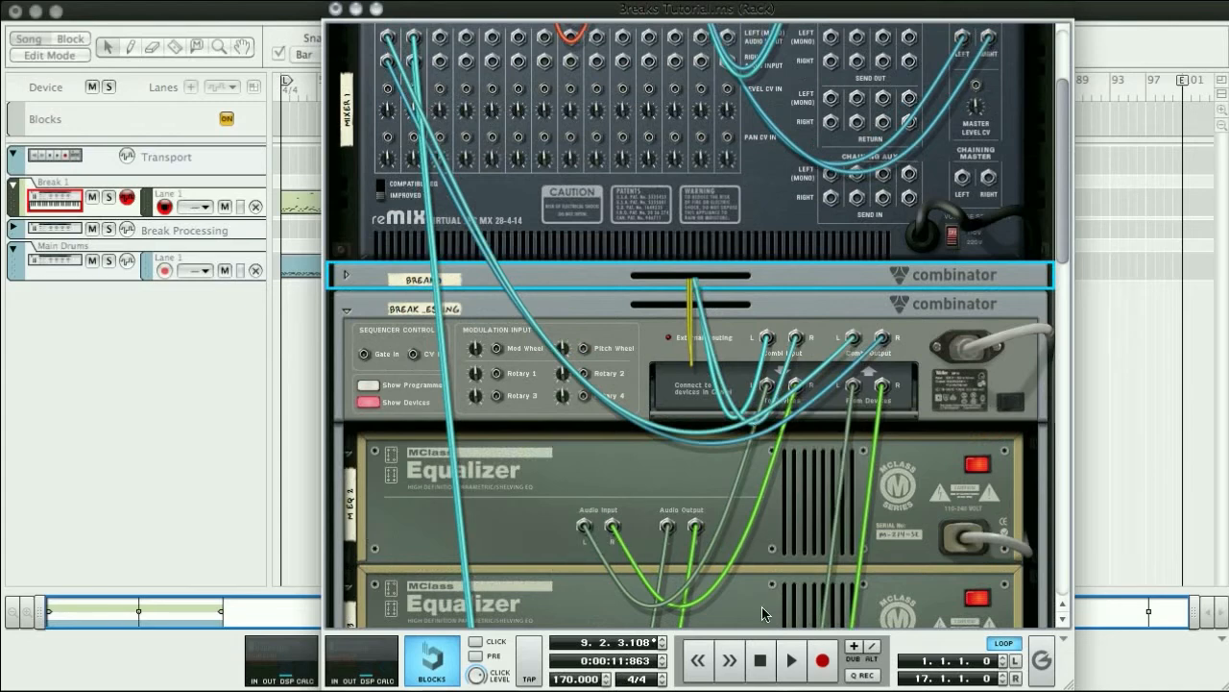
scroll(864, 523, down, 15)
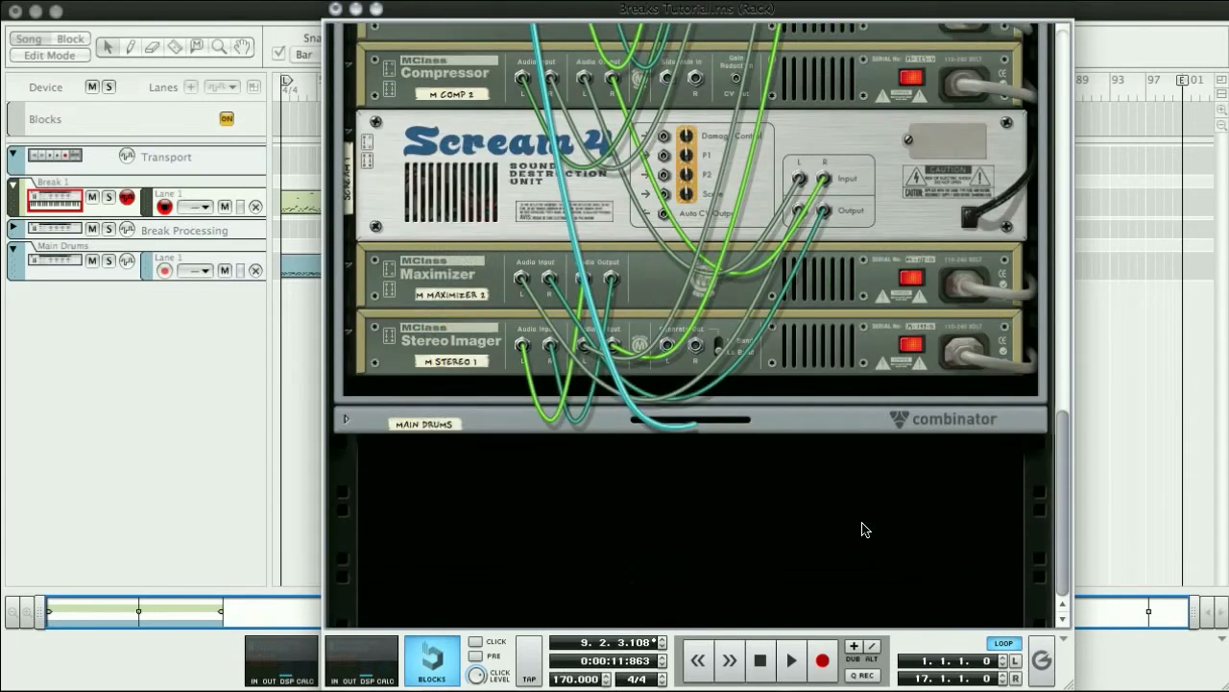
scroll(733, 487, up, 15)
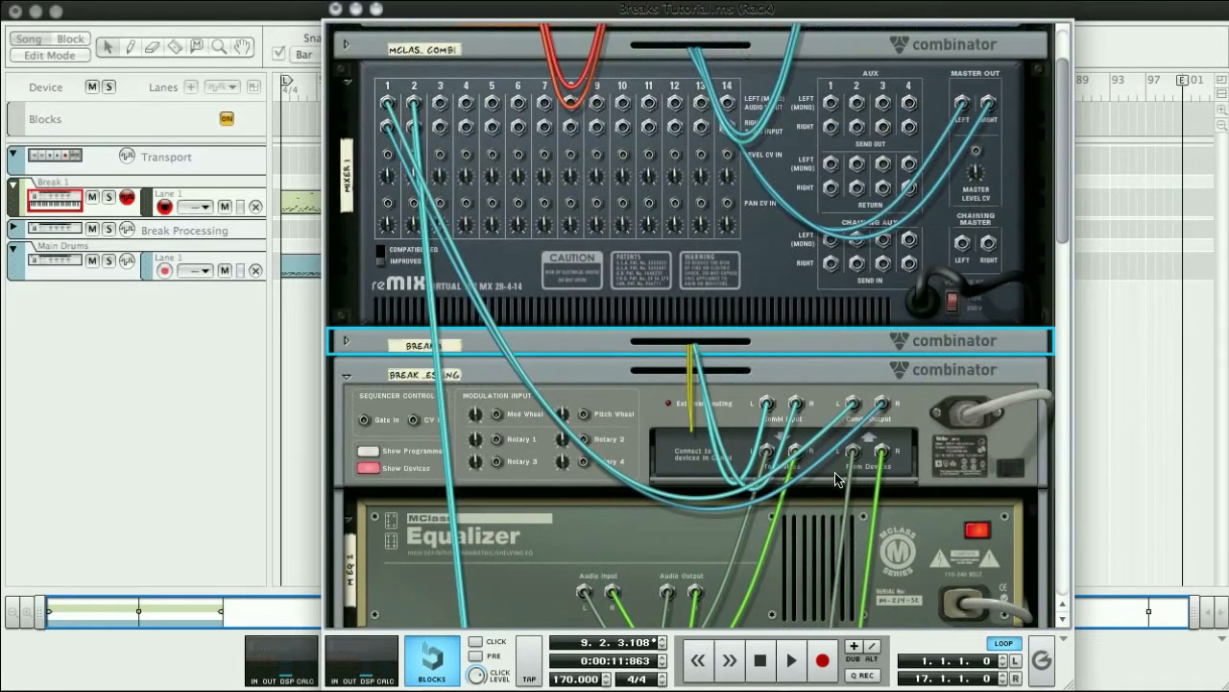
Examine the rear audio cabling through the Equalizers, Compressor, Scream 4, Maximizer and Stereo Imager inside Break Processing.
scroll(702, 475, up, 1)
scroll(700, 470, down, 5)
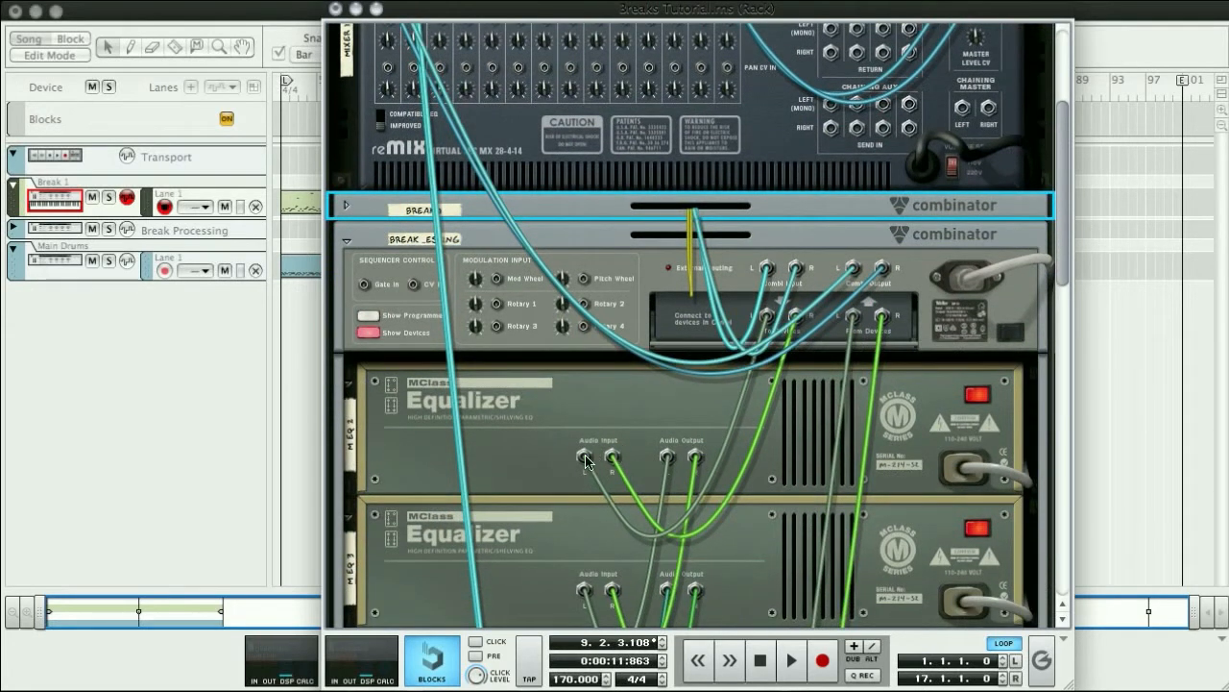
scroll(702, 464, down, 2)
scroll(702, 464, down, 5)
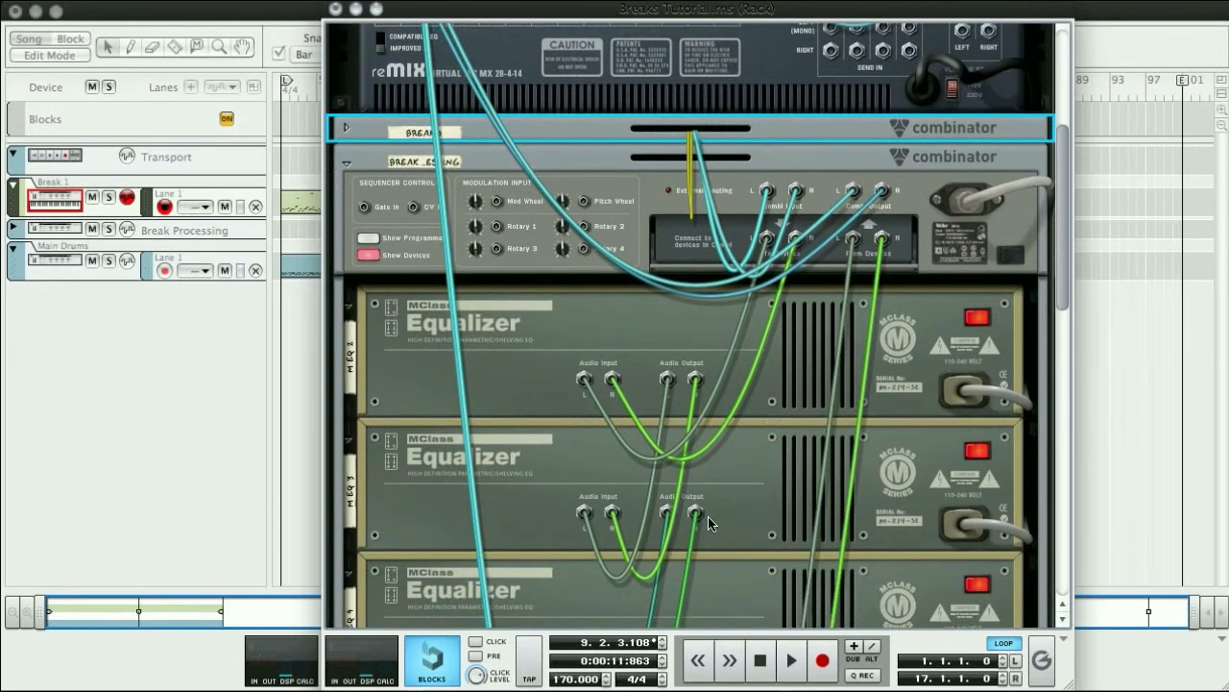
scroll(672, 547, down, 9)
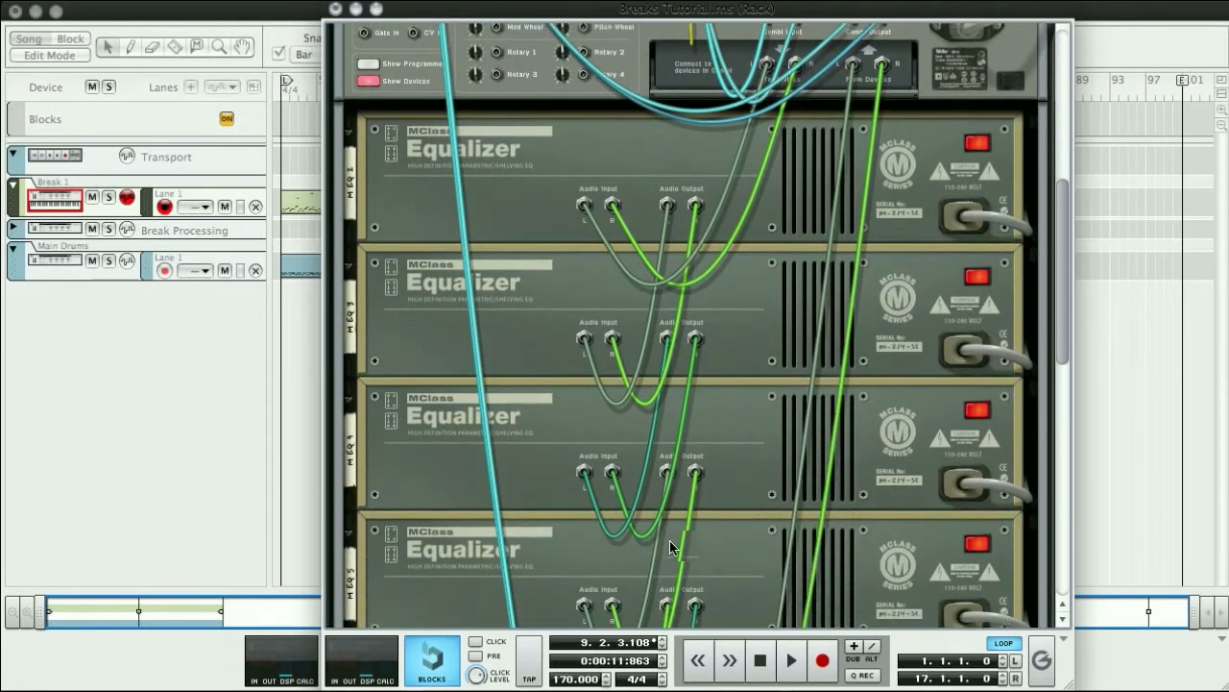
scroll(668, 540, down, 6)
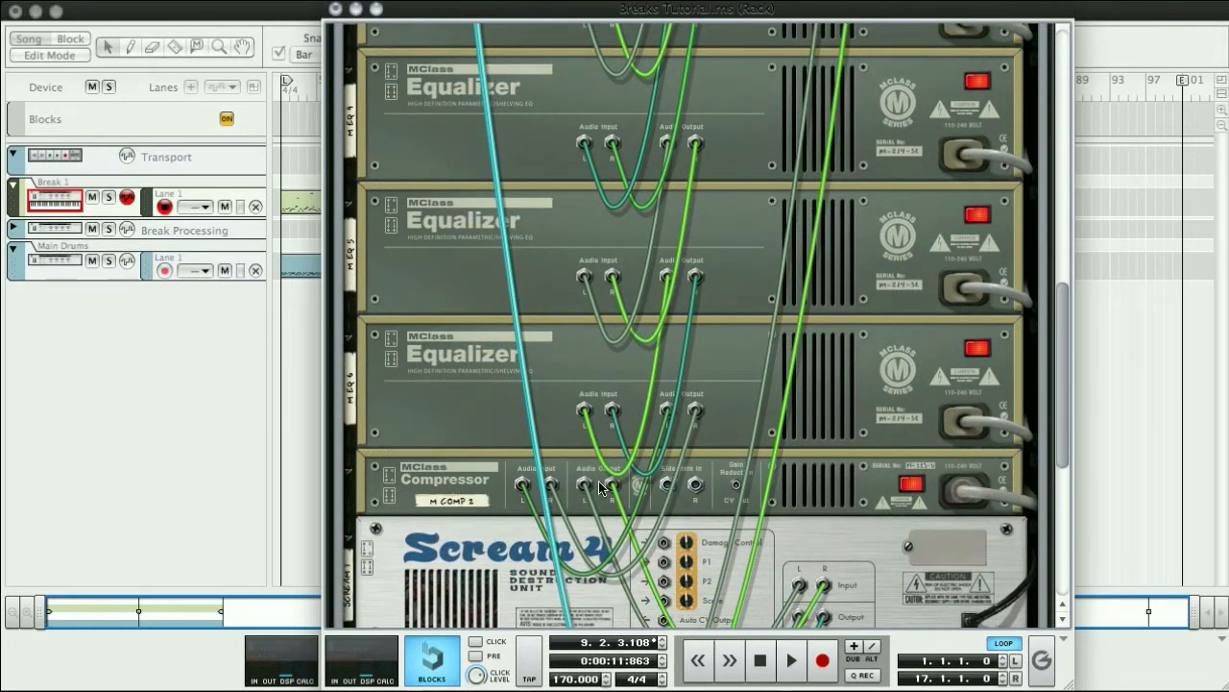
scroll(605, 479, down, 2)
scroll(605, 478, down, 1)
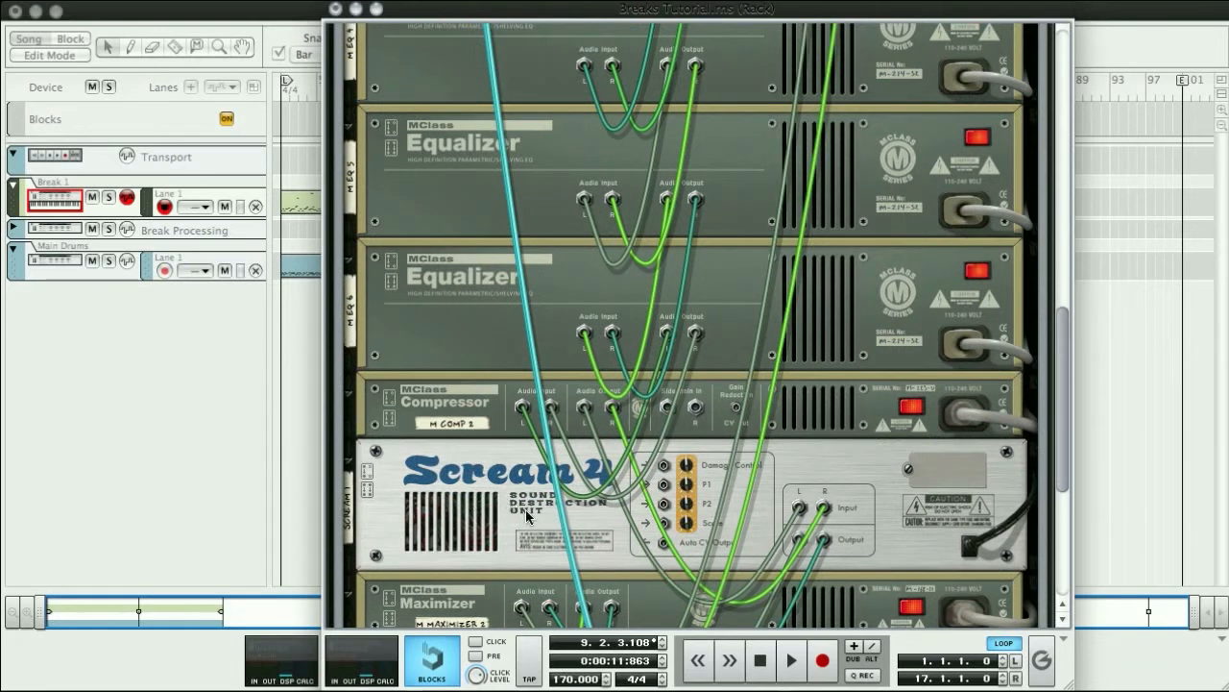
scroll(537, 513, down, 8)
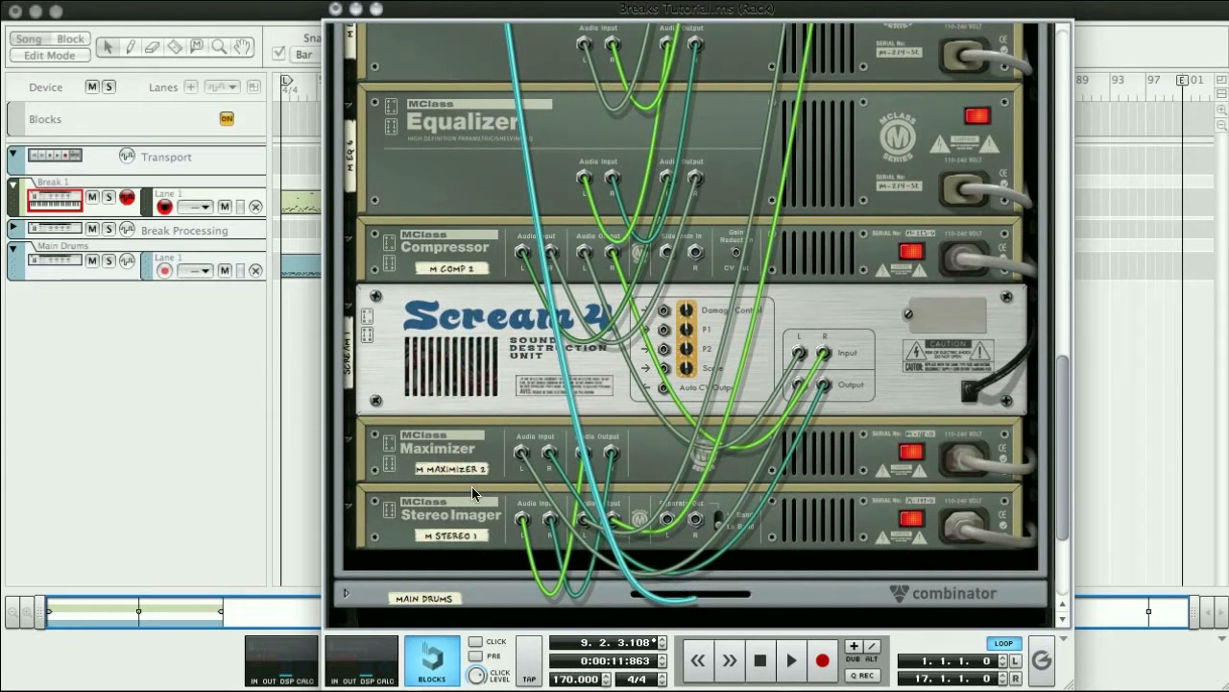
scroll(673, 505, up, 5)
scroll(672, 505, up, 6)
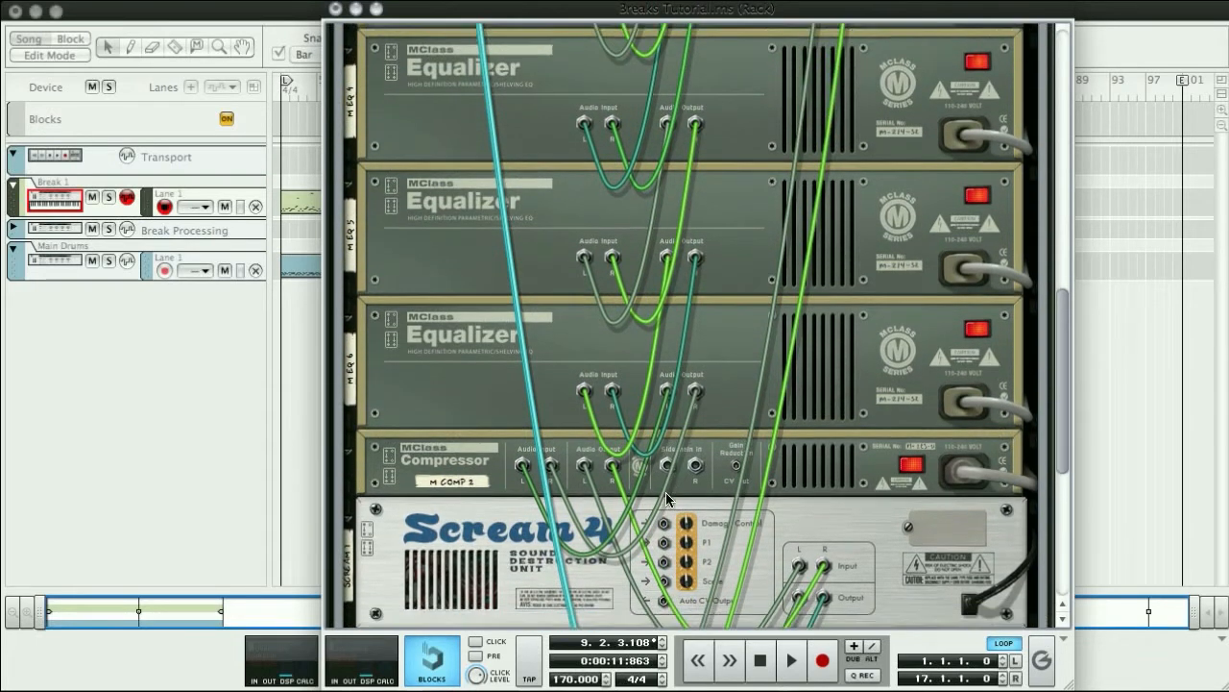
scroll(667, 498, down, 9)
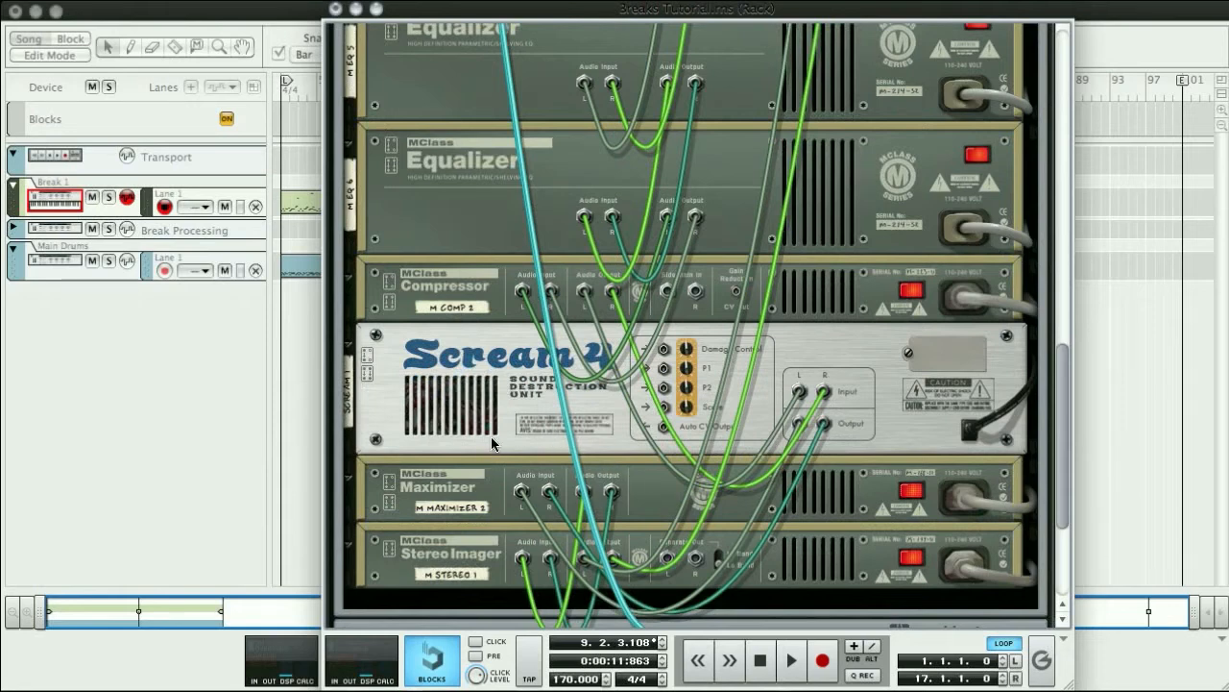
scroll(539, 426, up, 20)
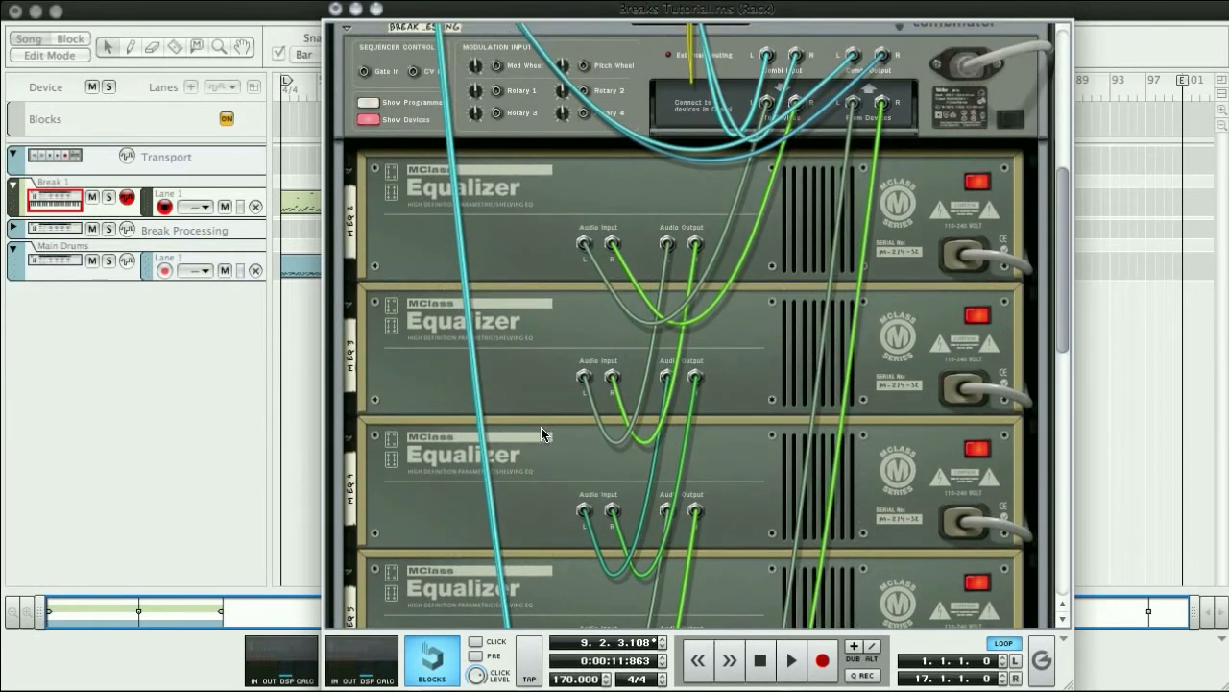
Turn the rack back to its front and slightly raise the Parametric 1 Q of the M EQ 2 equalizer.
key(Tab)
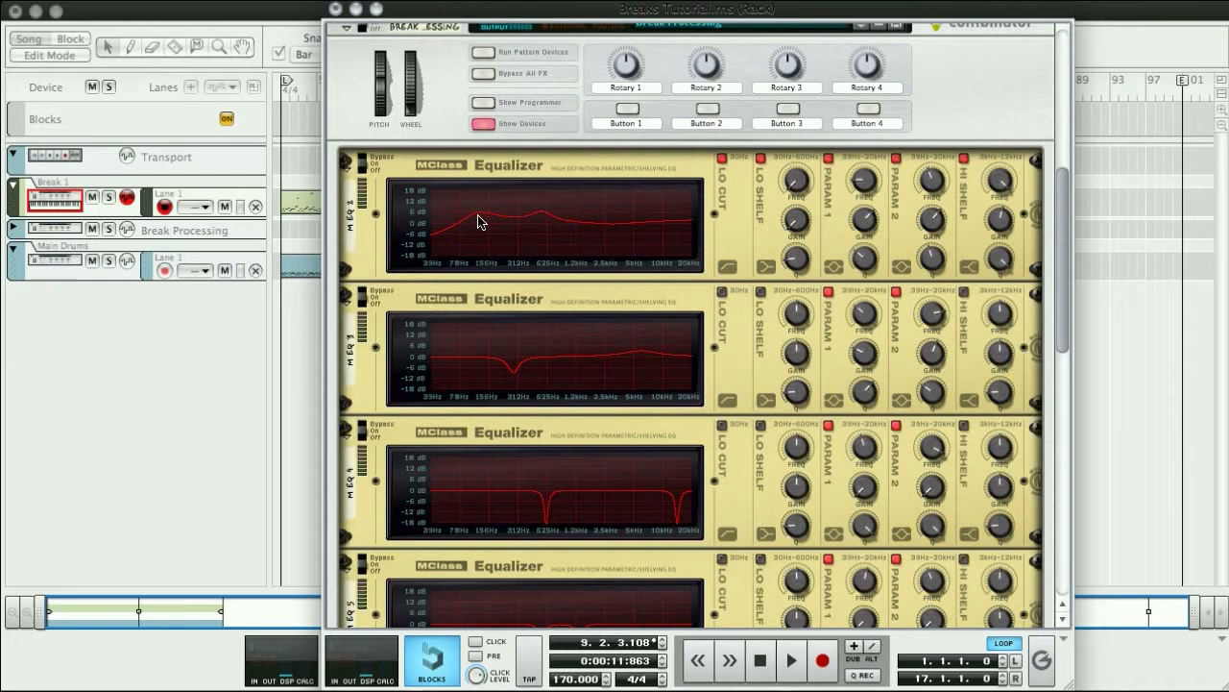
click(870, 190)
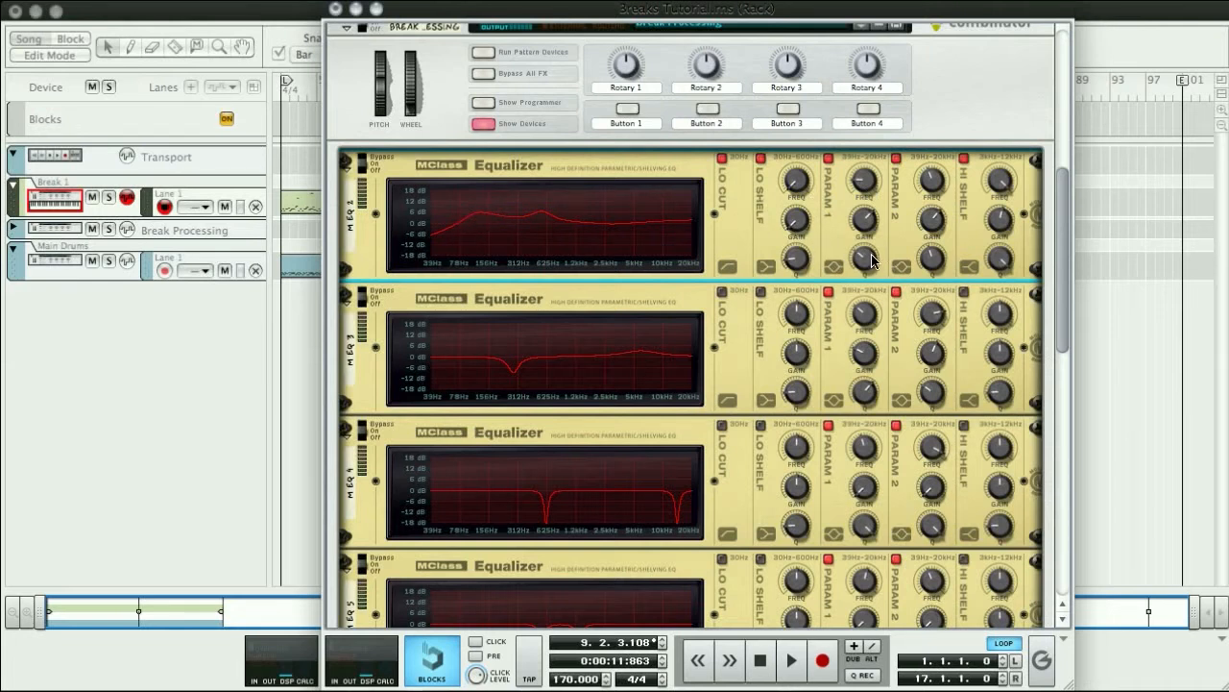
mouse_move(869, 262)
drag(868, 255, 867, 251)
mouse_move(935, 187)
click(363, 302)
click(363, 302)
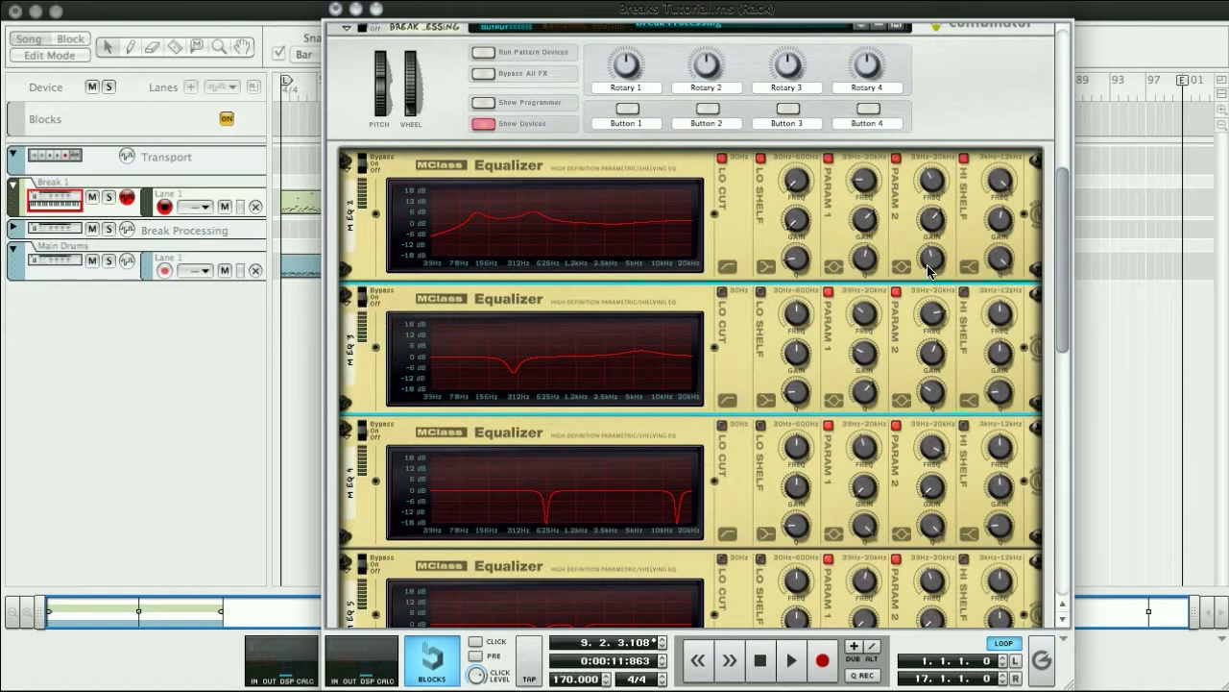
Sweep M EQ 2's Parametric 2 frequency around 336.1 Hz during playback, with its Q at 32.0 and its gain fully raised.
drag(929, 270, 937, 149)
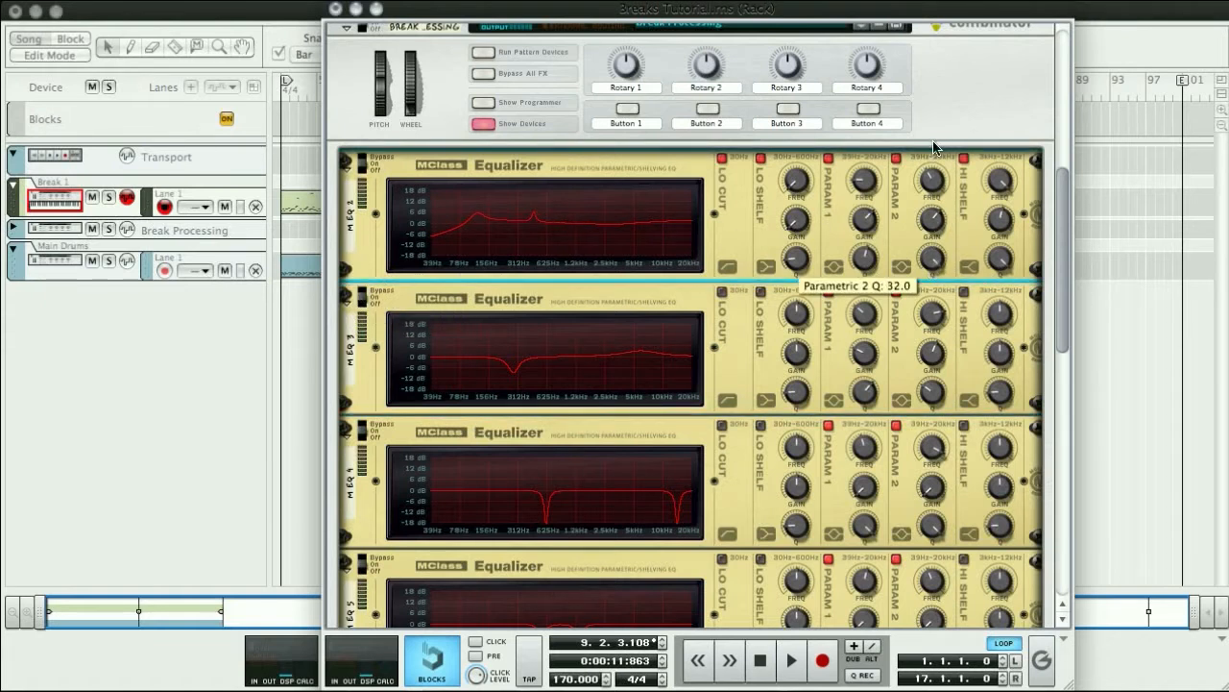
drag(934, 231, 930, 173)
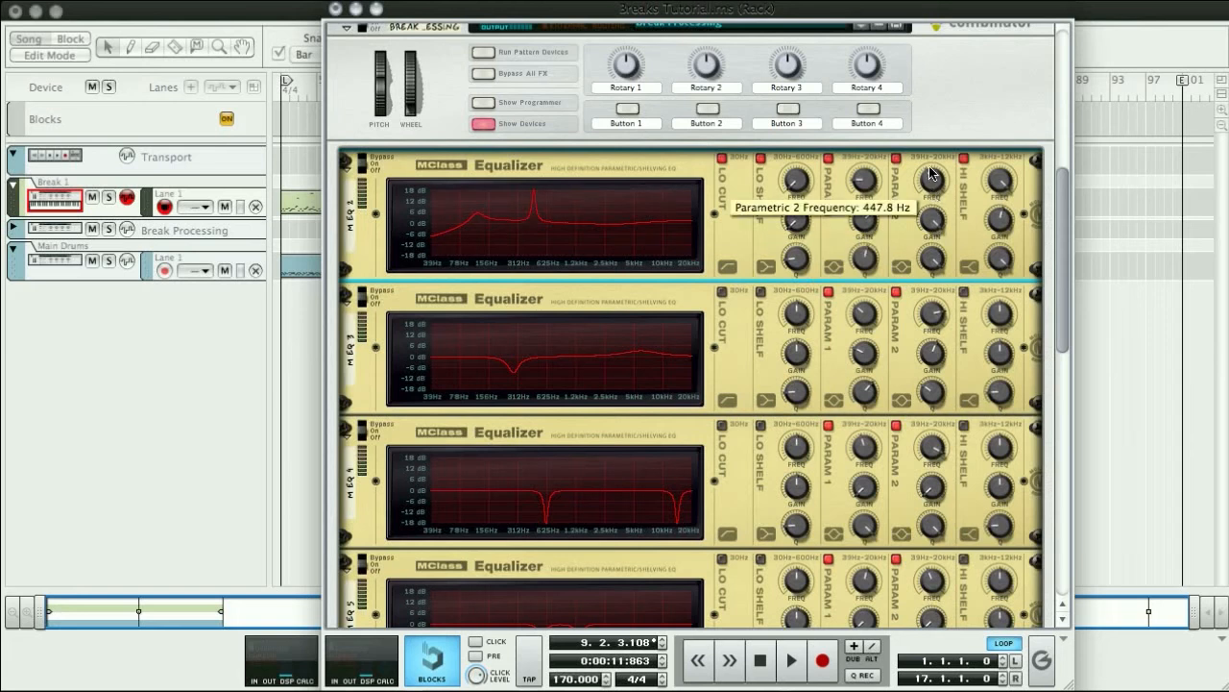
key(space)
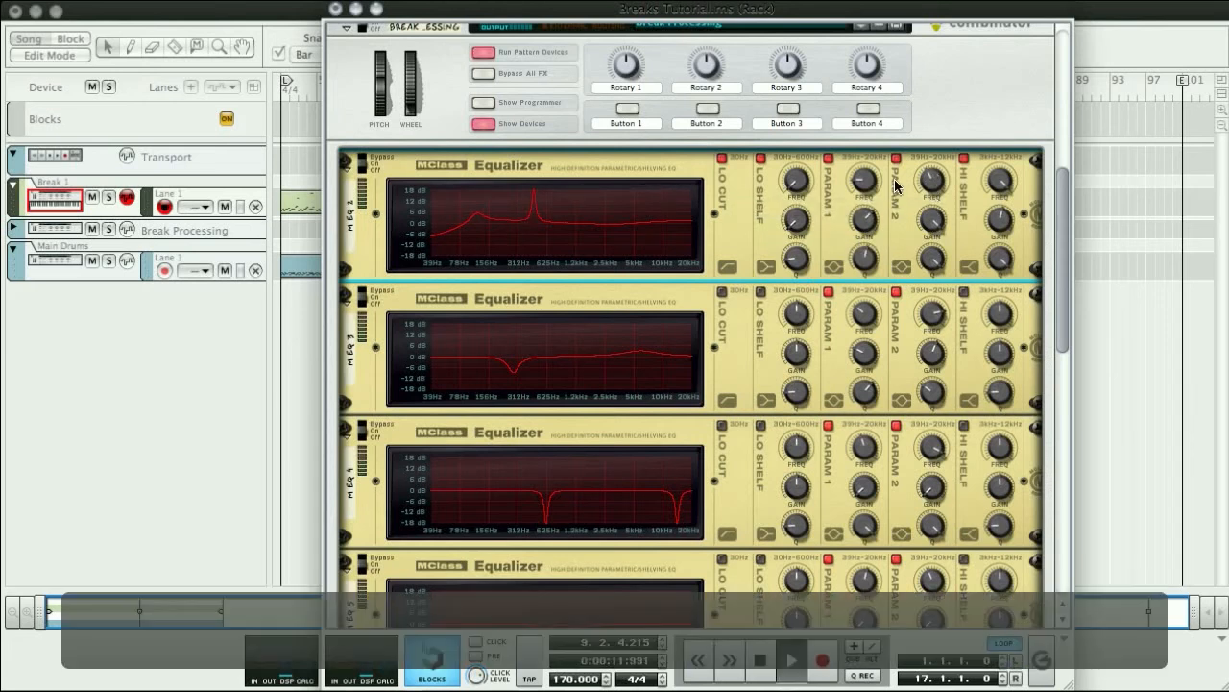
mouse_move(931, 183)
mouse_down()
mouse_move(930, 164)
mouse_move(928, 192)
mouse_up()
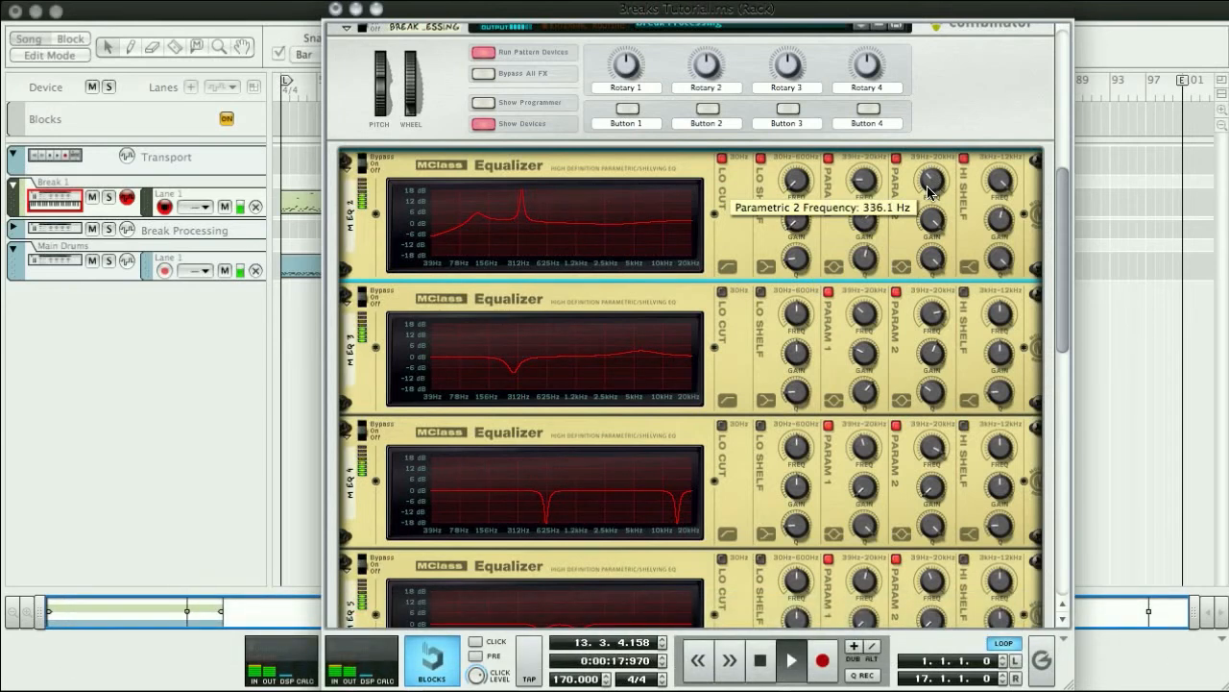
drag(927, 187, 928, 191)
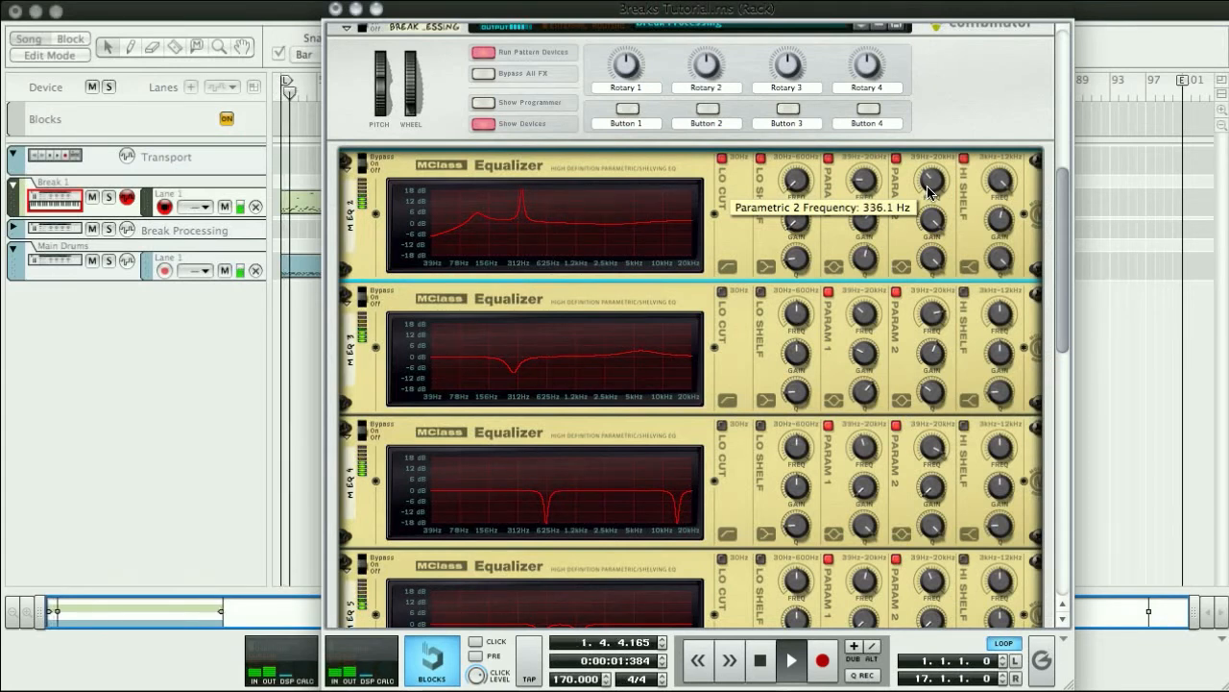
drag(928, 188, 928, 186)
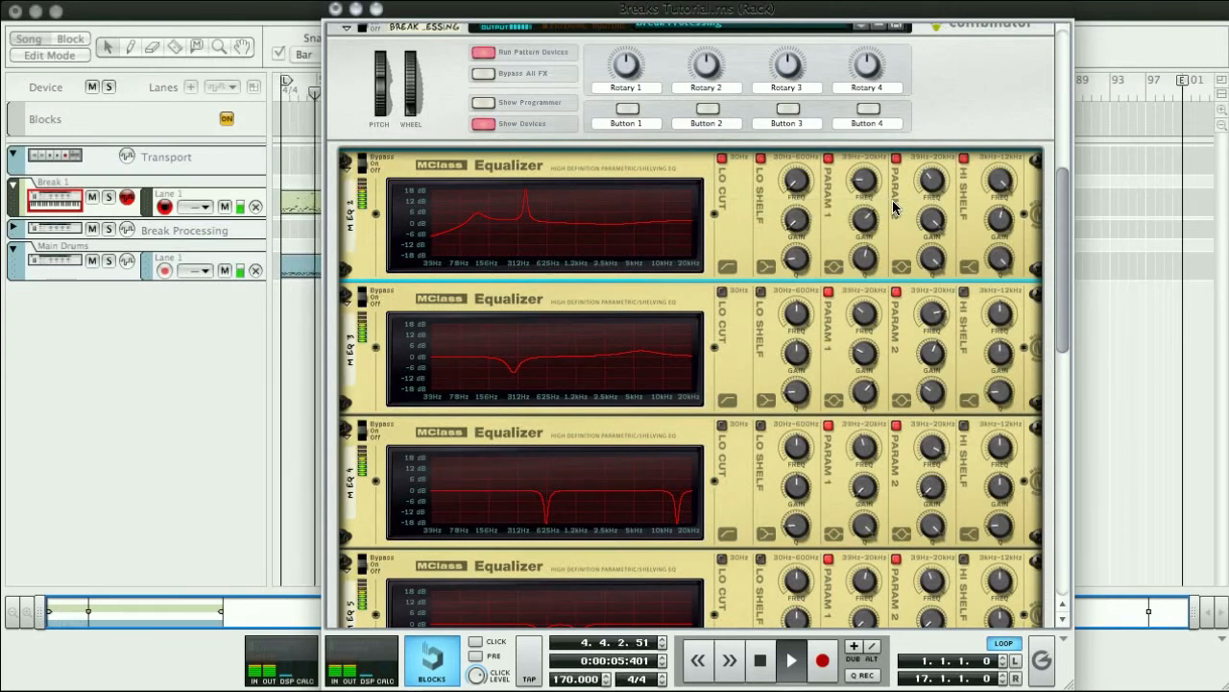
key(space)
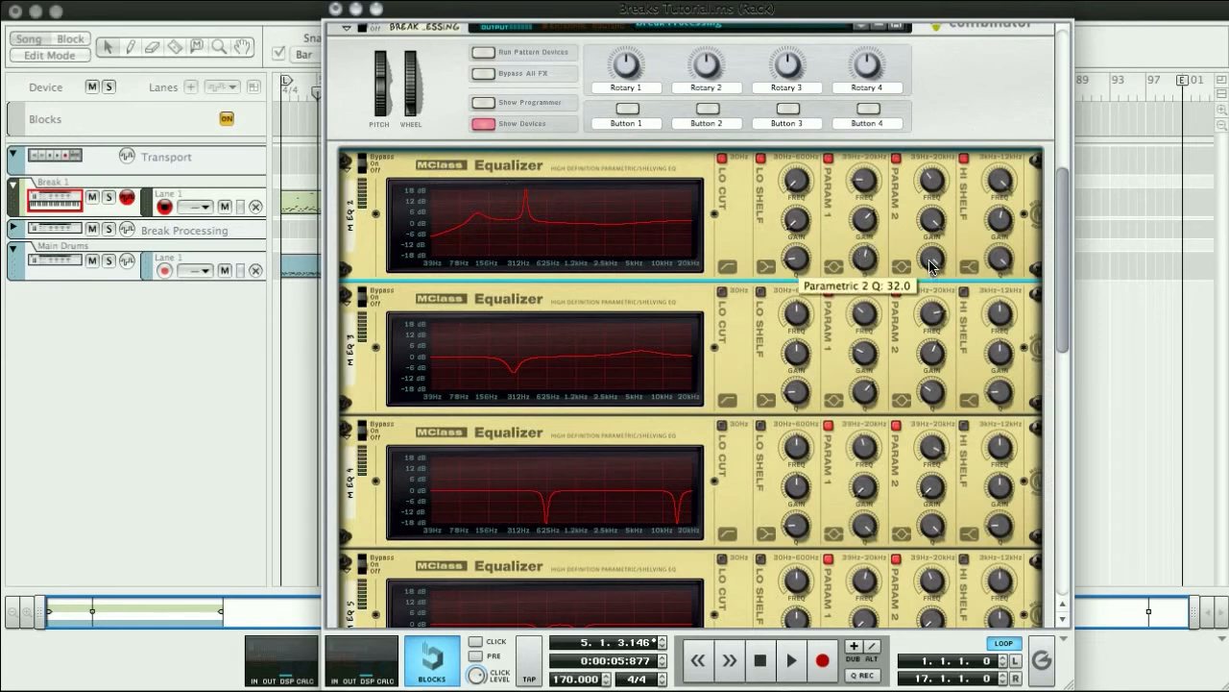
Lower M EQ 2's Parametric 2 gain and Q to a gentle, wide boost and play the break back.
drag(932, 238, 936, 249)
drag(929, 275, 927, 284)
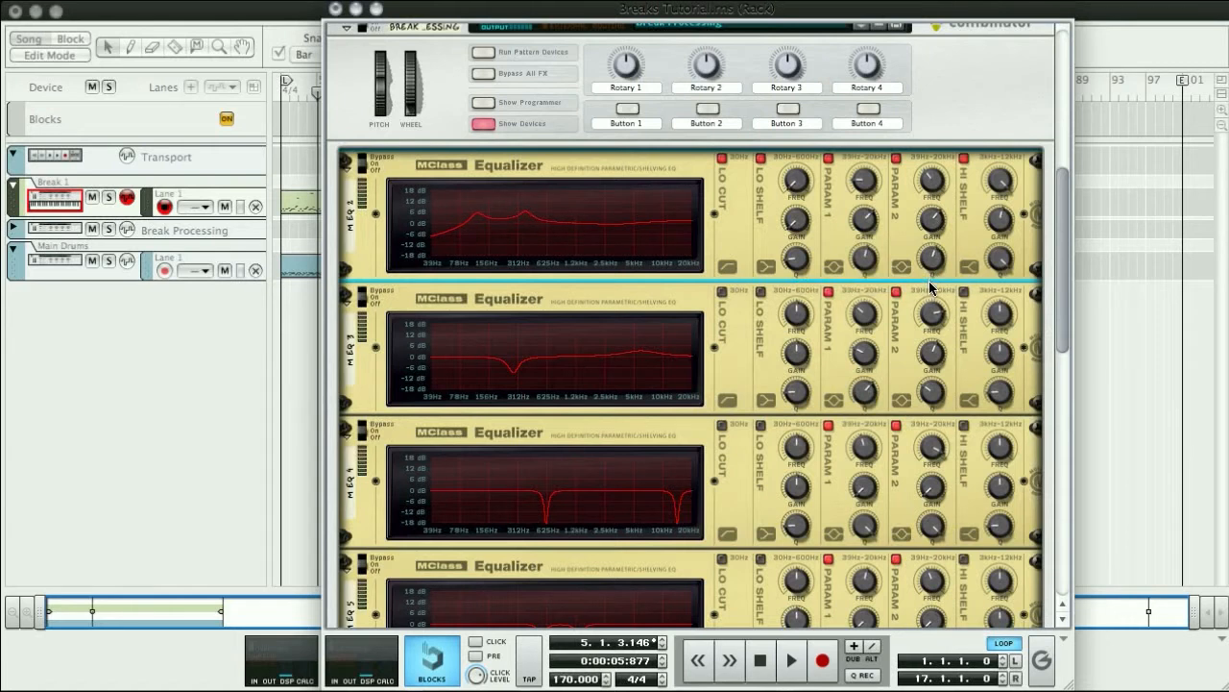
key(space)
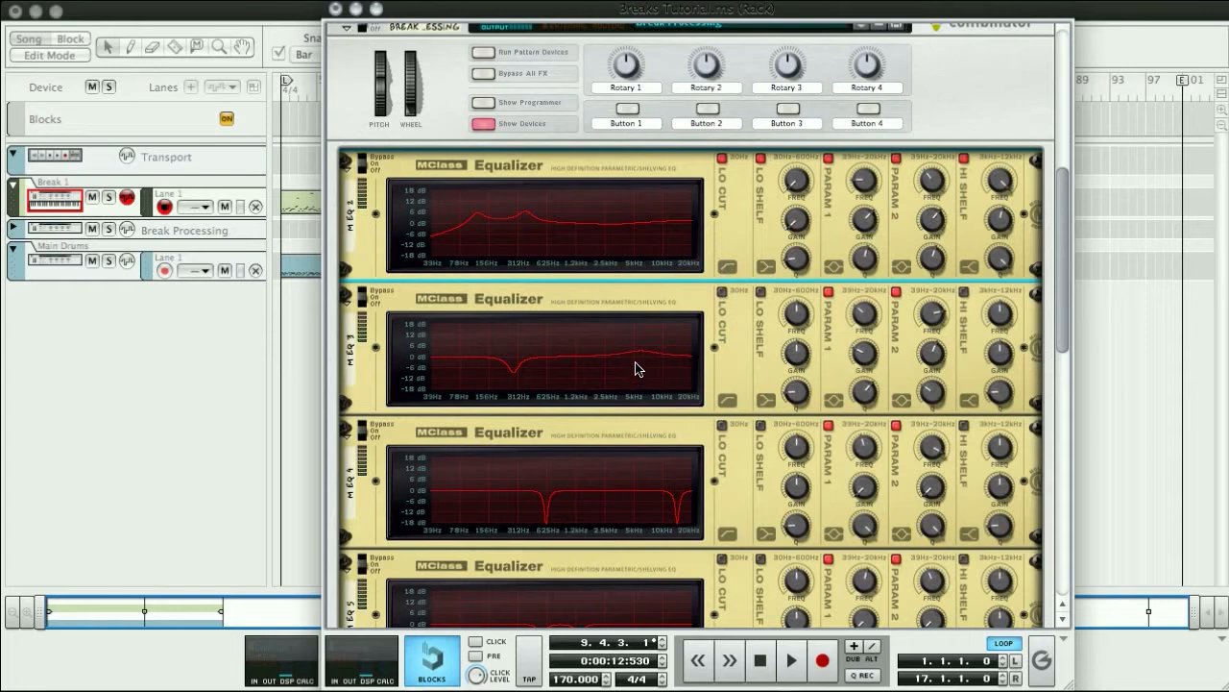
Examine the curves and parametric bands of the M EQ 3 to M EQ 6 equalizers.
click(929, 318)
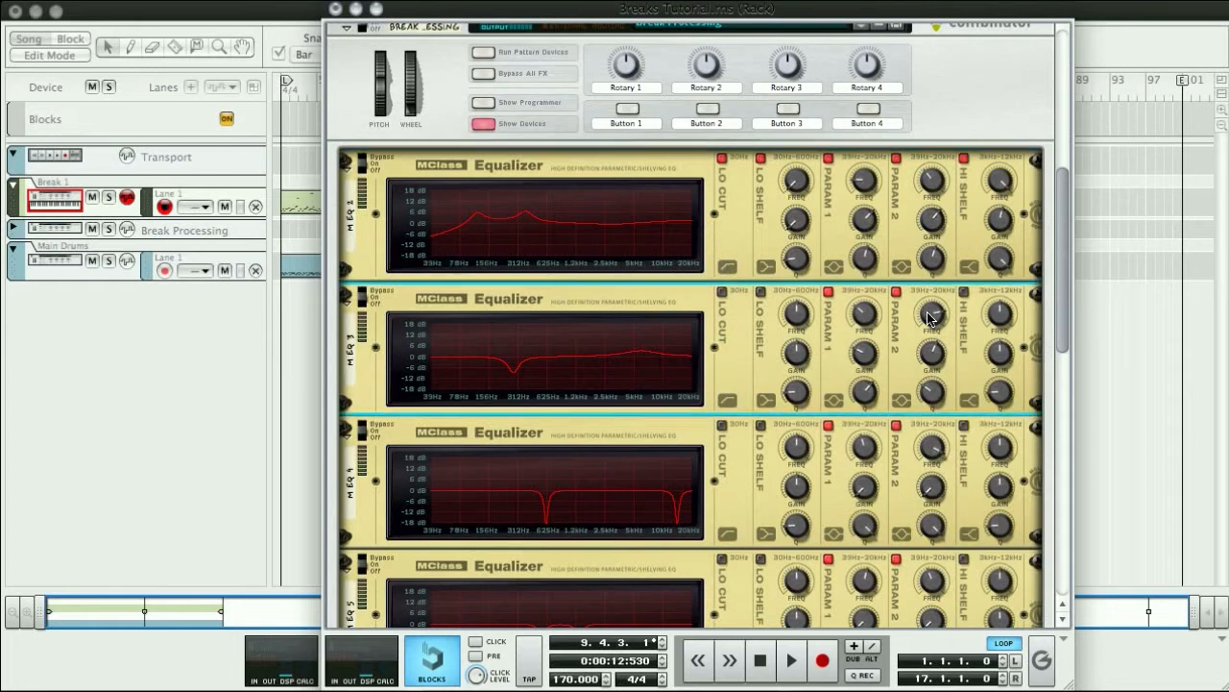
mouse_move(929, 318)
scroll(692, 338, down, 6)
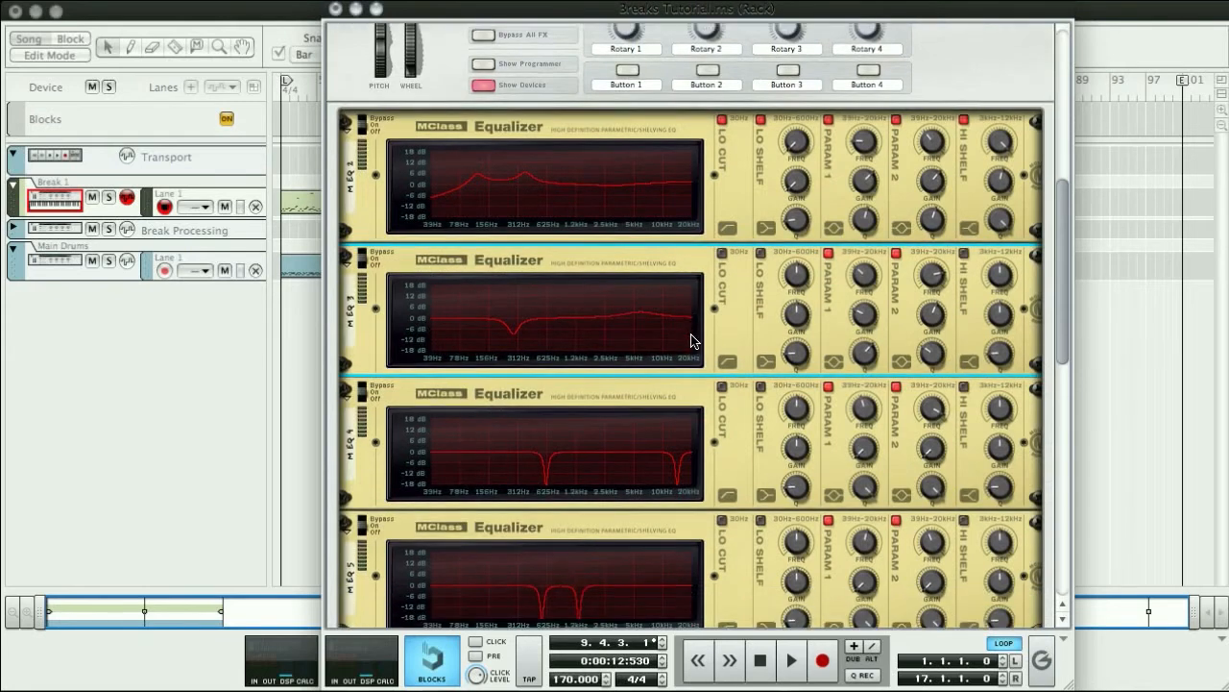
scroll(608, 385, down, 4)
scroll(609, 381, up, 3)
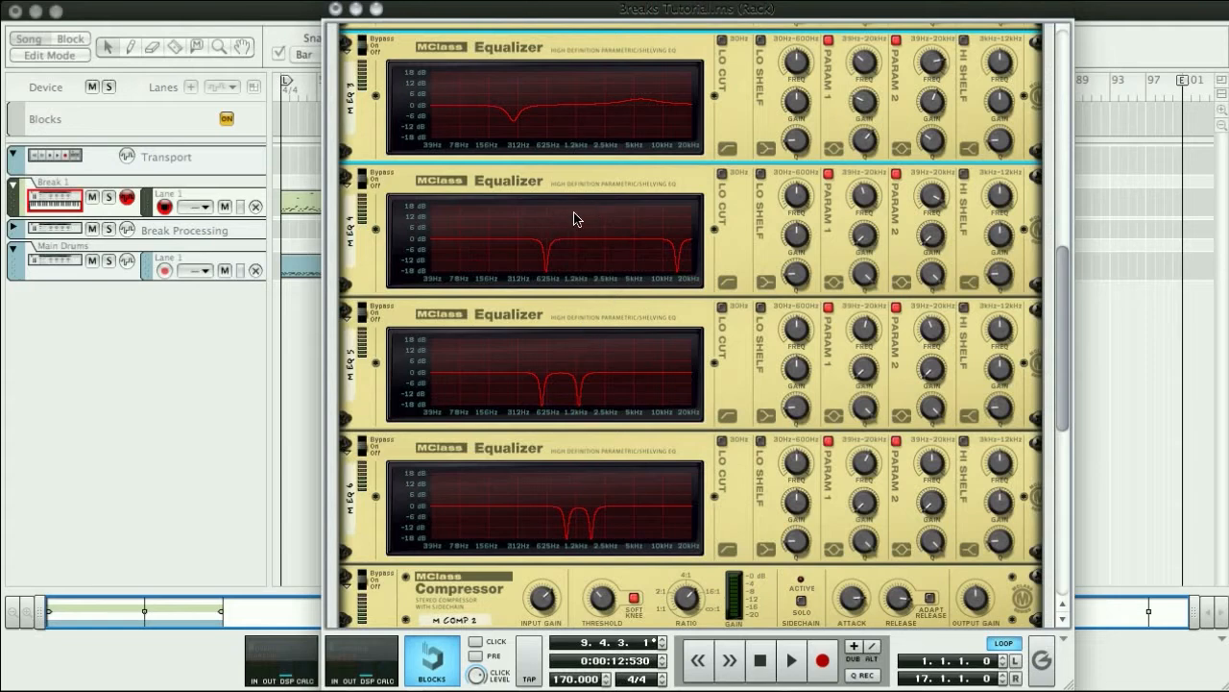
scroll(694, 252, up, 2)
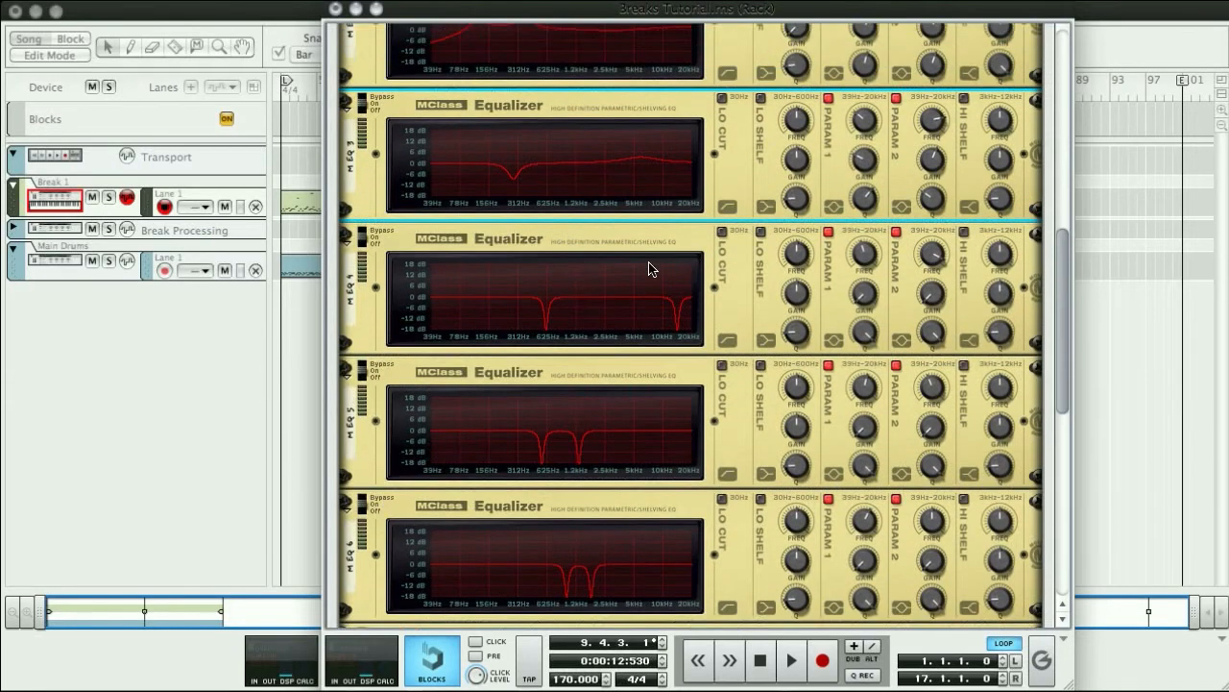
Lower M EQ 4's Parametric 1 Q to widen its notch near 625 Hz.
scroll(624, 274, down, 2)
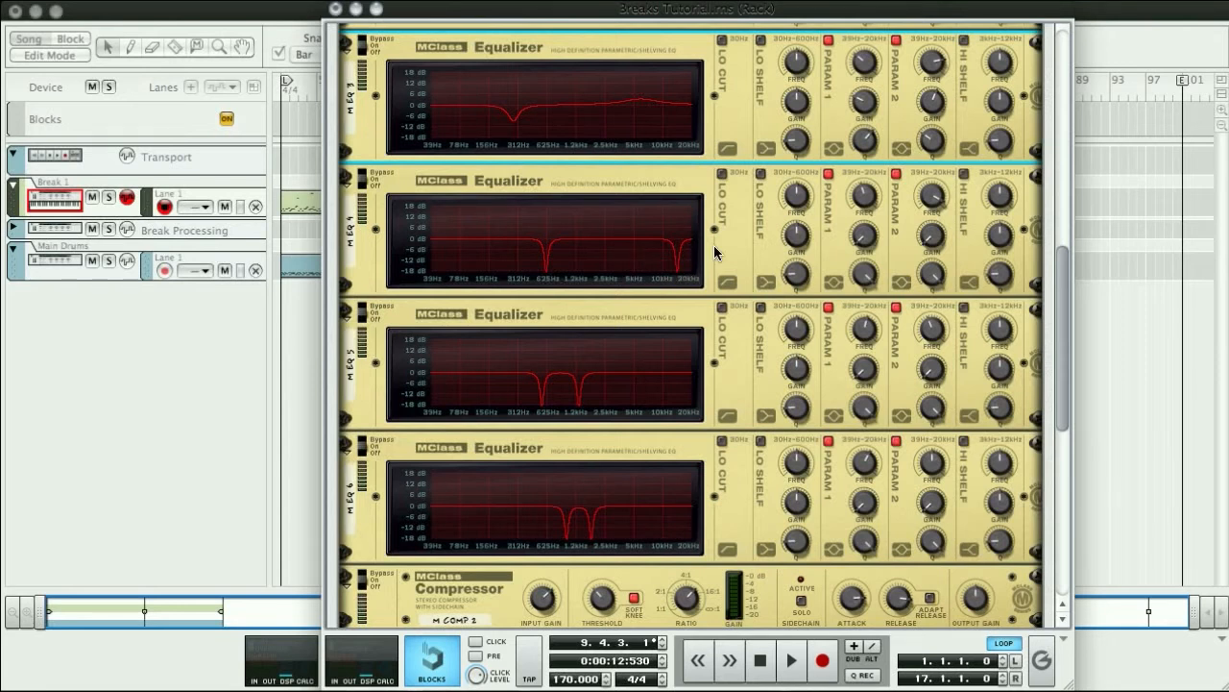
click(862, 278)
drag(864, 286, 864, 296)
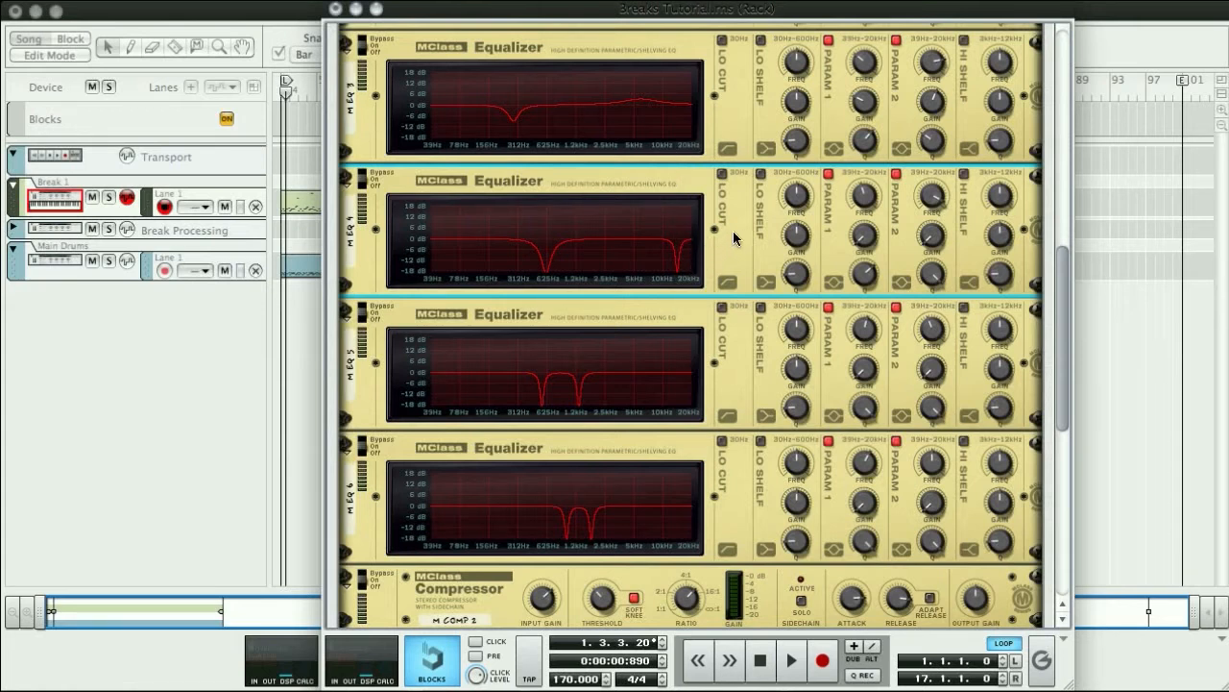
Set the Scream 4, Maximizer and Stereo Imager in the Break Processing chain to Bypass.
scroll(733, 229, down, 1)
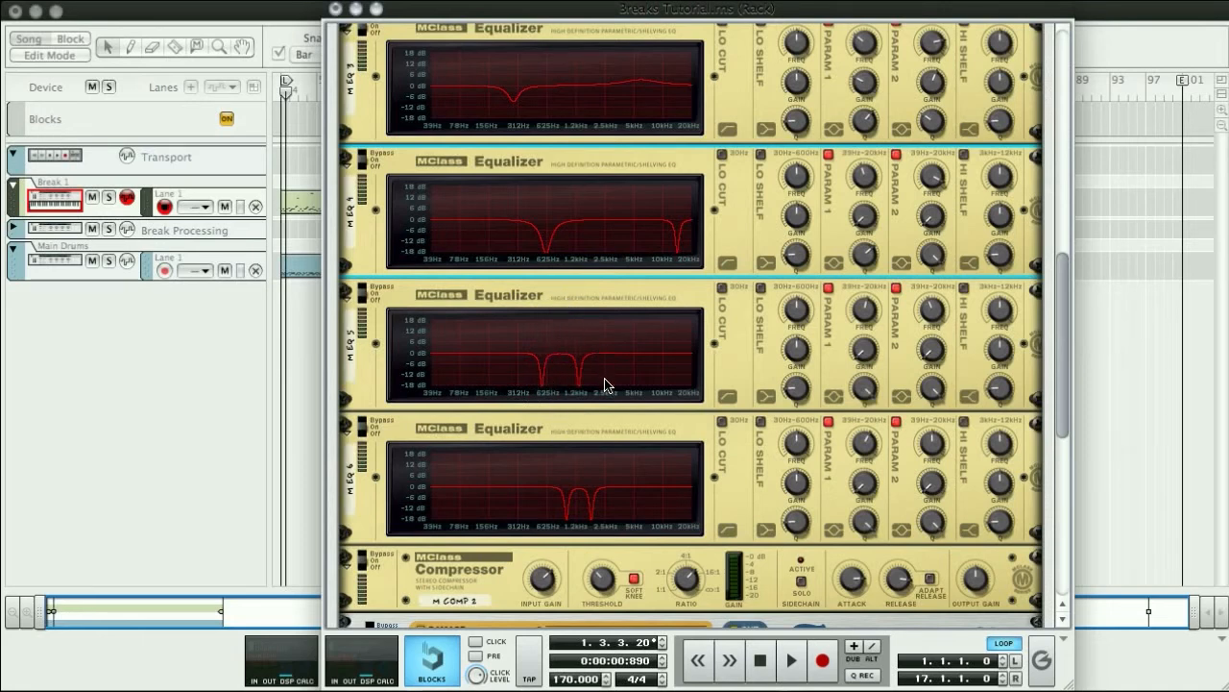
scroll(604, 369, down, 2)
scroll(604, 368, down, 2)
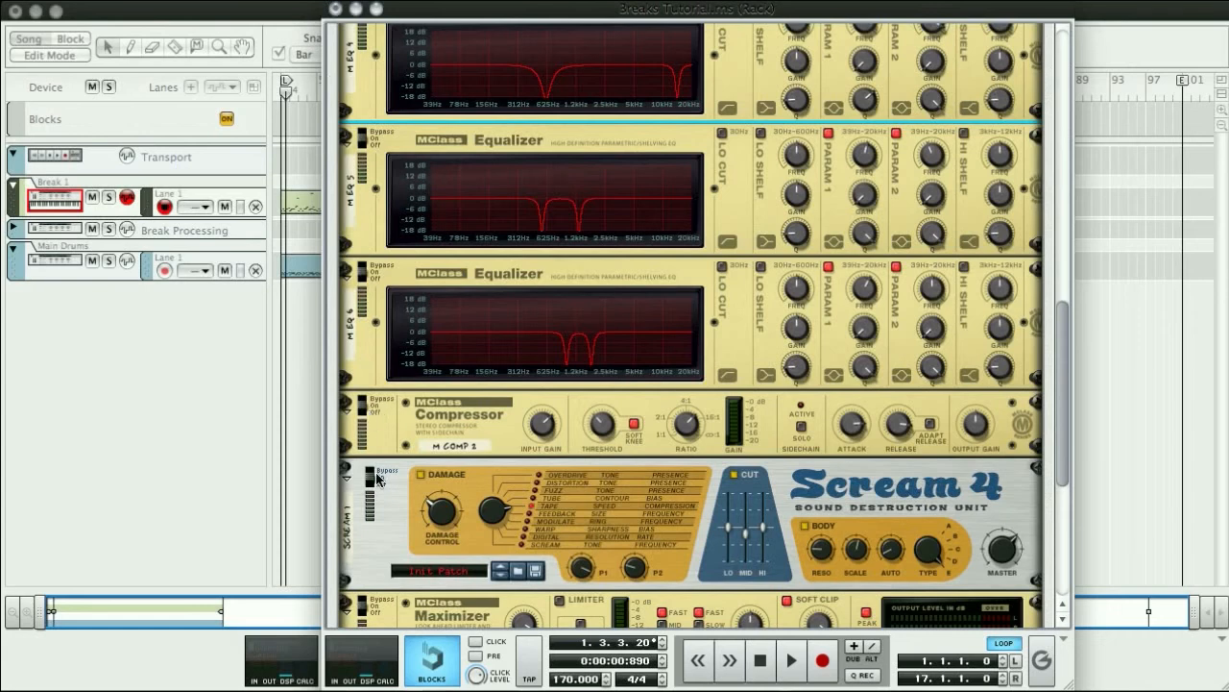
drag(368, 479, 365, 453)
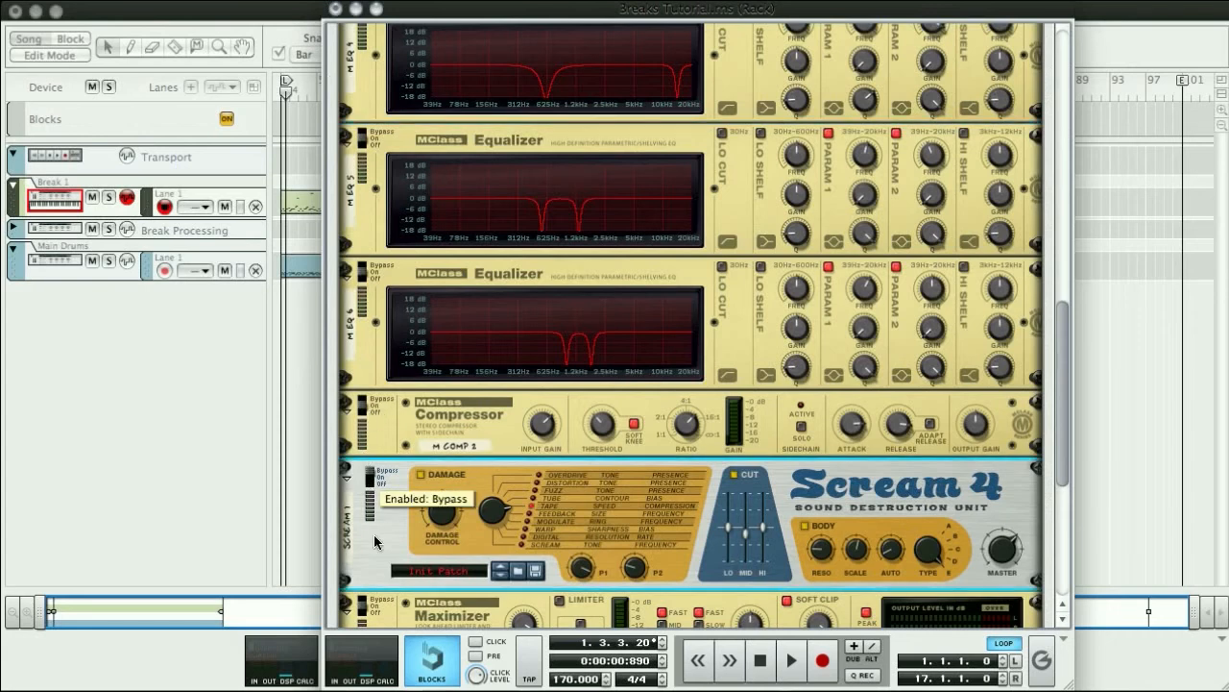
scroll(386, 532, down, 2)
scroll(386, 530, down, 7)
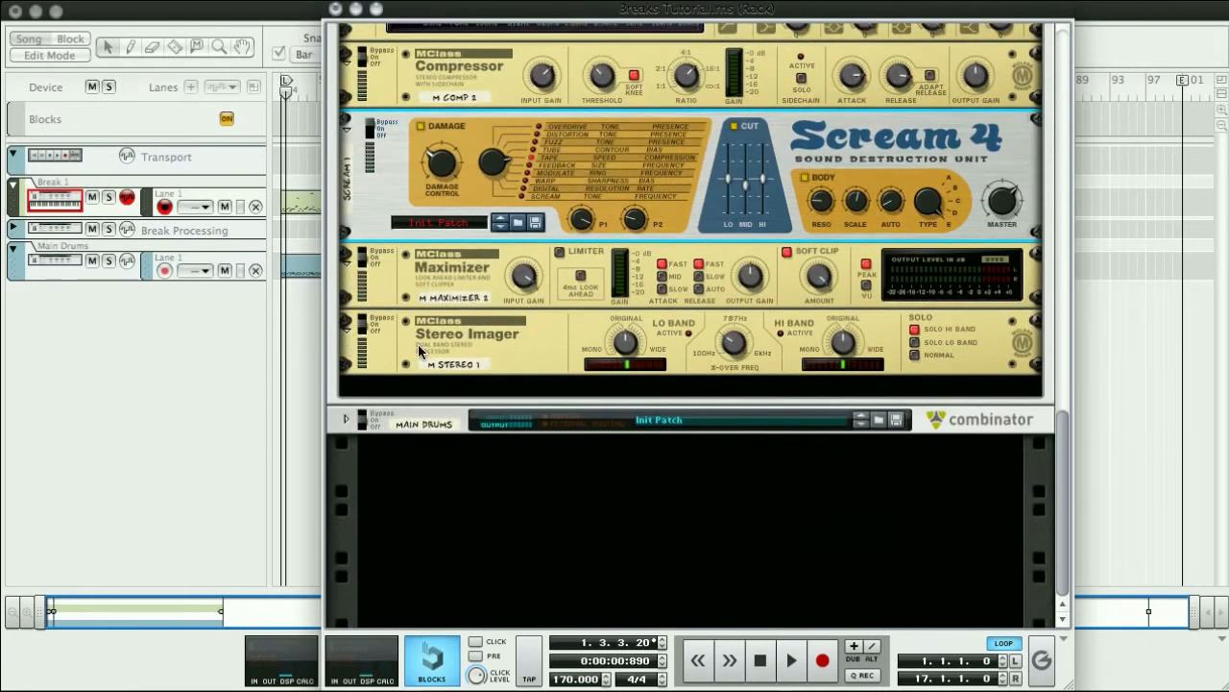
drag(368, 269, 367, 252)
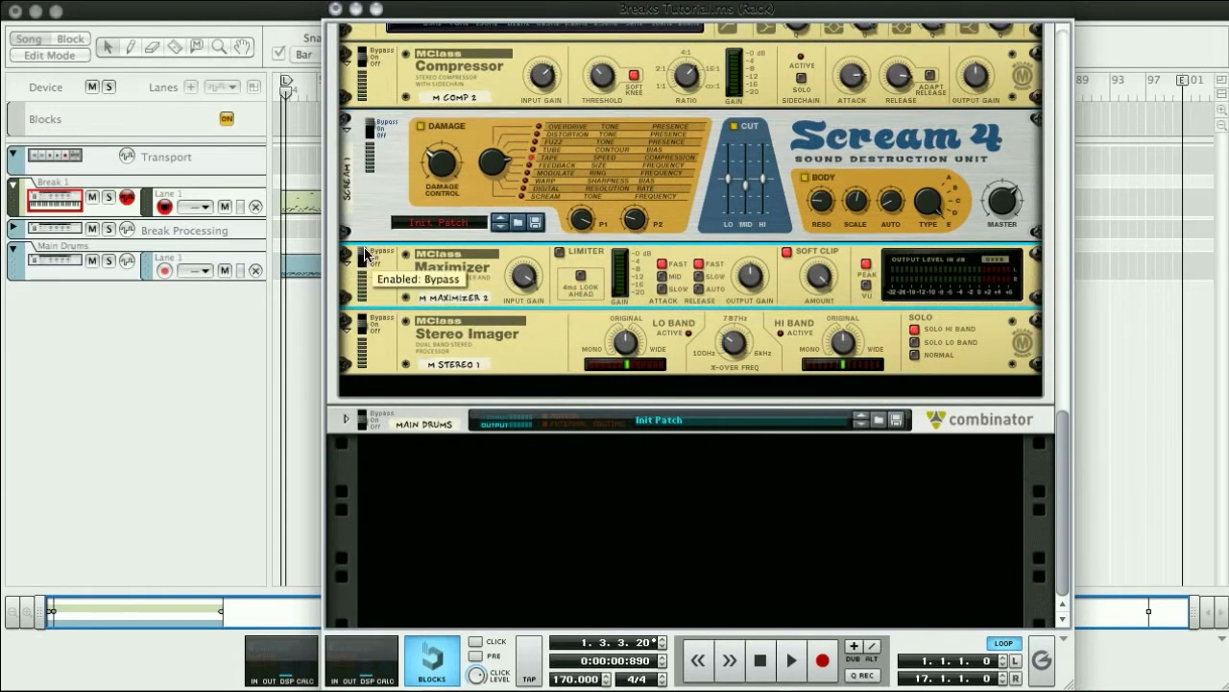
drag(365, 329, 363, 307)
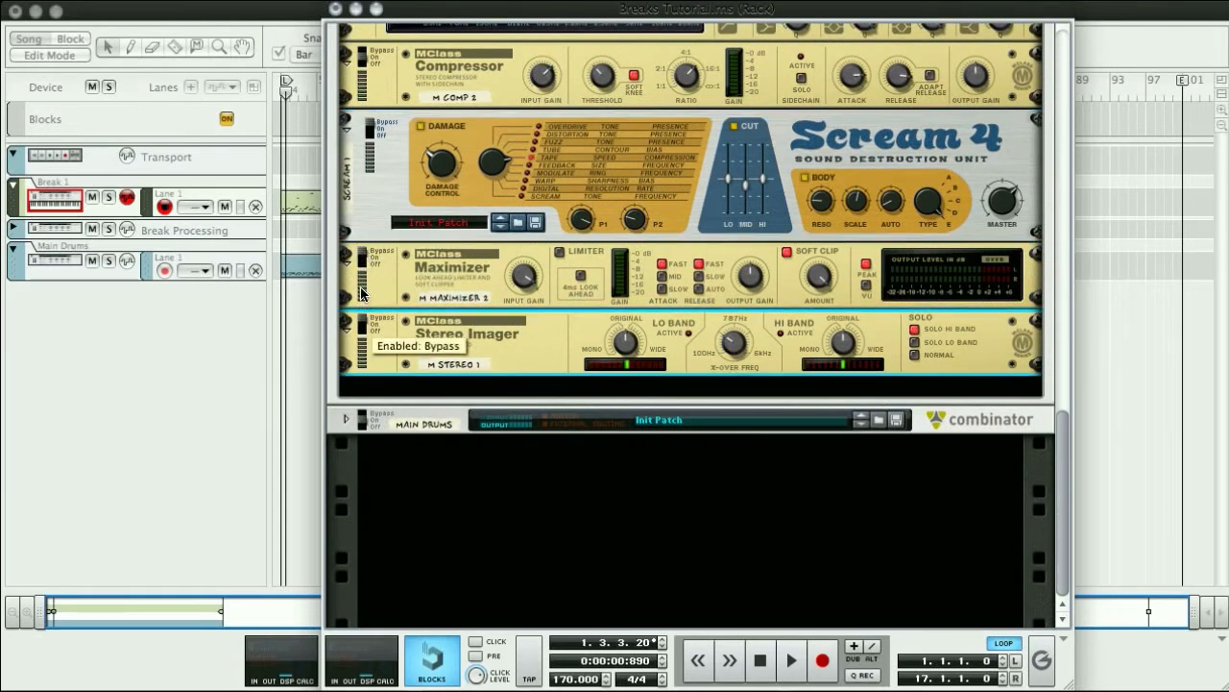
Reset the MClass Compressor's input gain to its centre position and set its threshold to -18.4 dB.
scroll(458, 309, up, 3)
scroll(458, 310, up, 7)
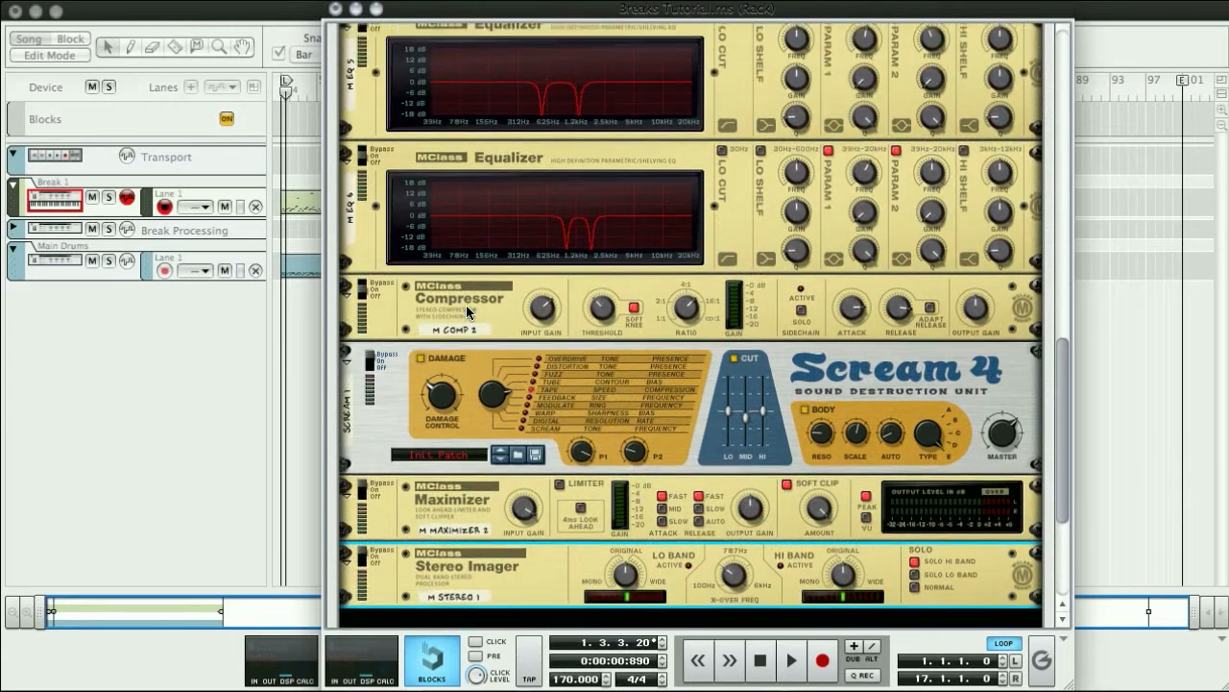
scroll(473, 360, up, 1)
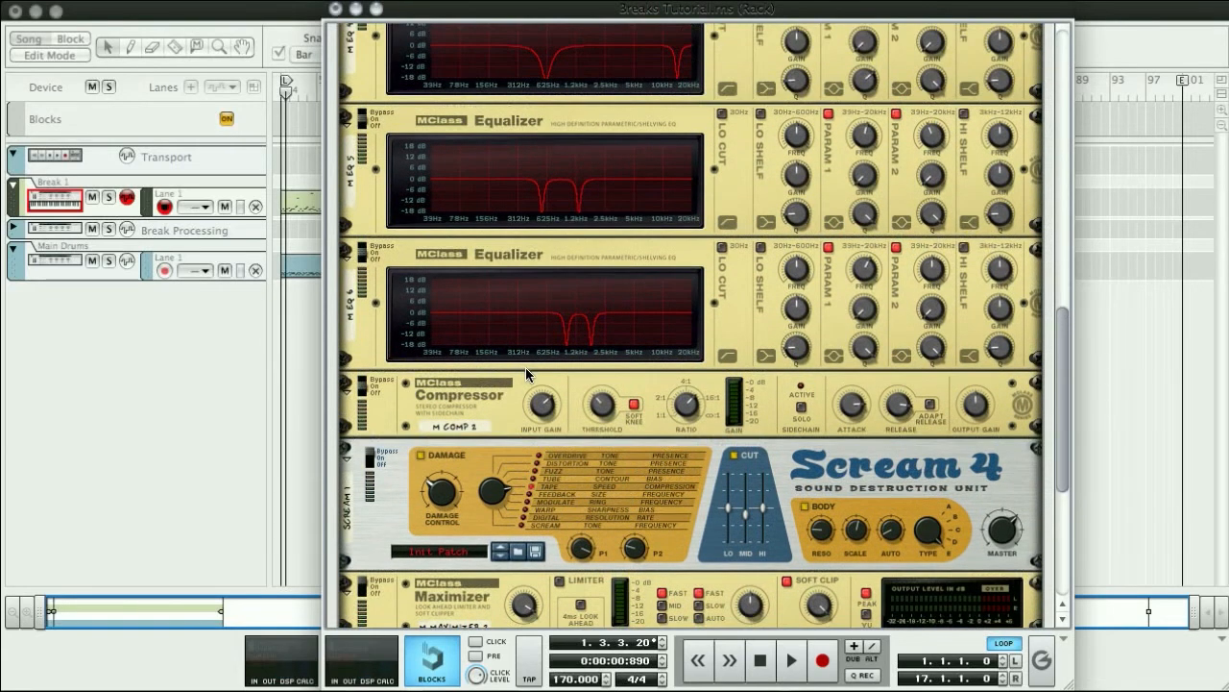
click(546, 417)
drag(544, 416, 545, 414)
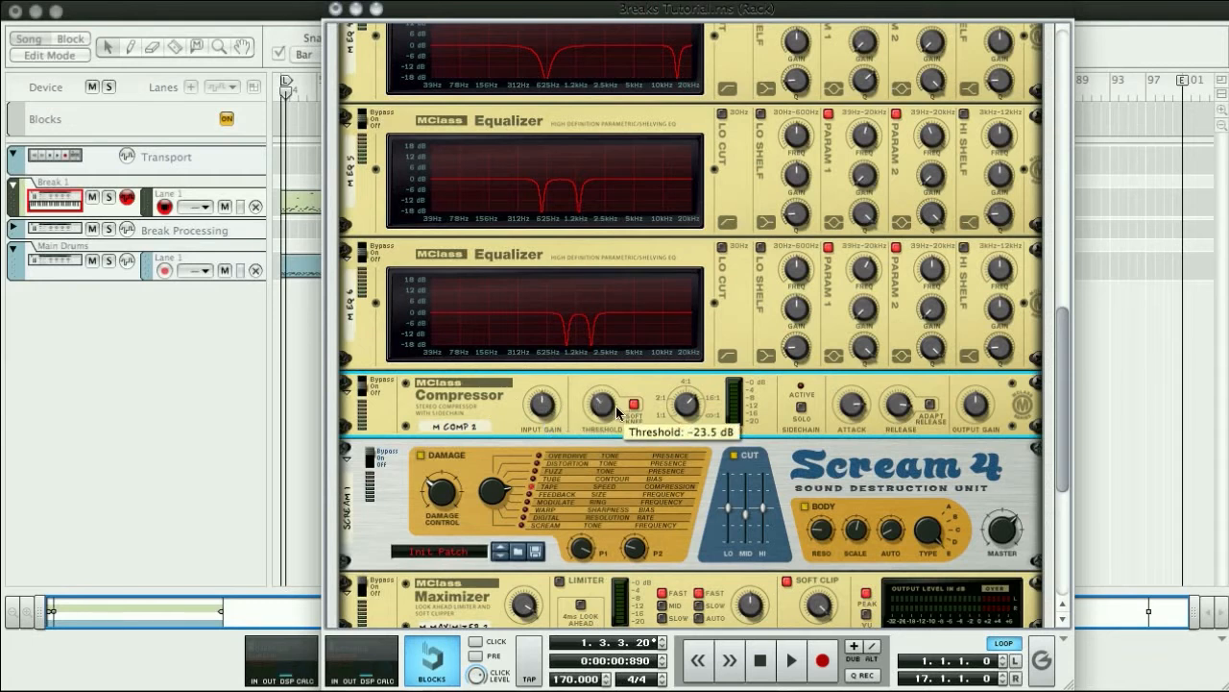
drag(850, 419, 900, 418)
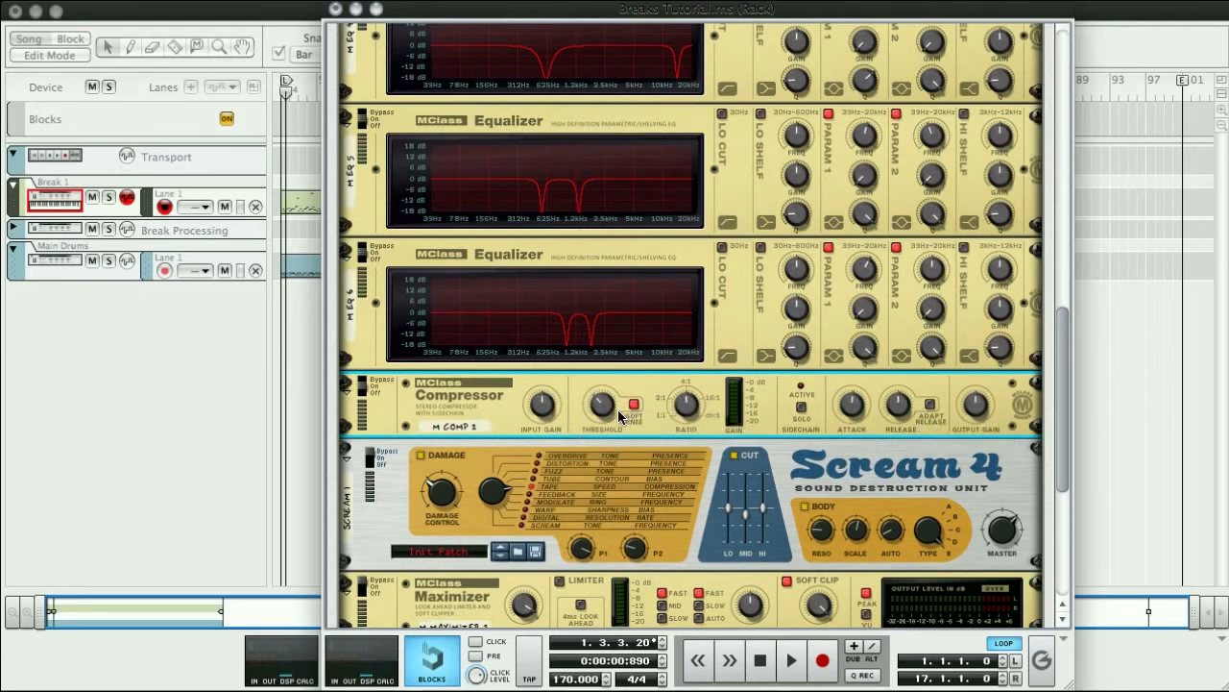
drag(612, 408, 611, 405)
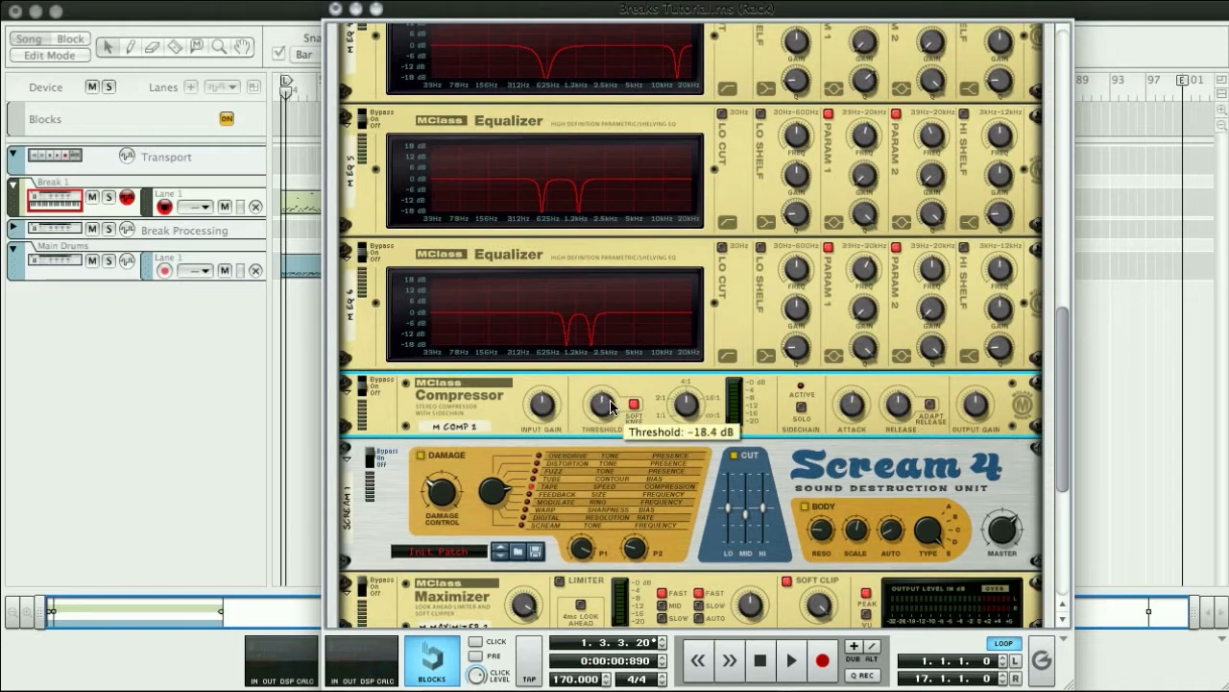
Play the break back, switch the Maximizer on during playback, and stop the song.
key(space)
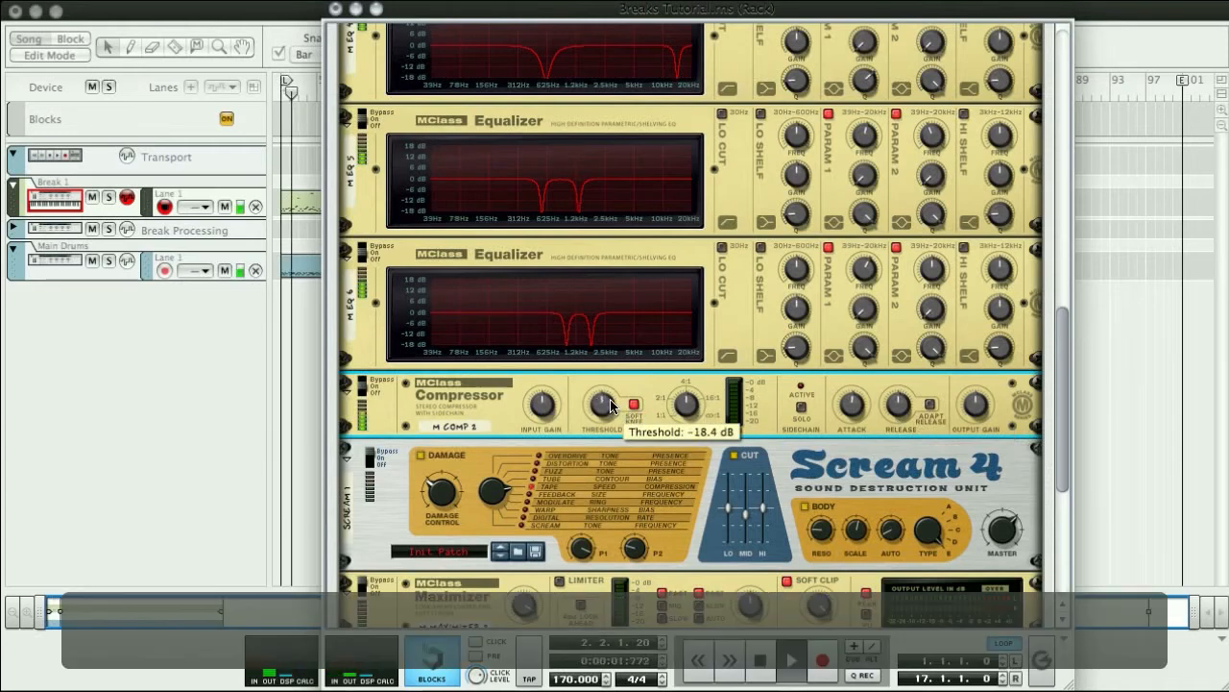
scroll(512, 461, down, 1)
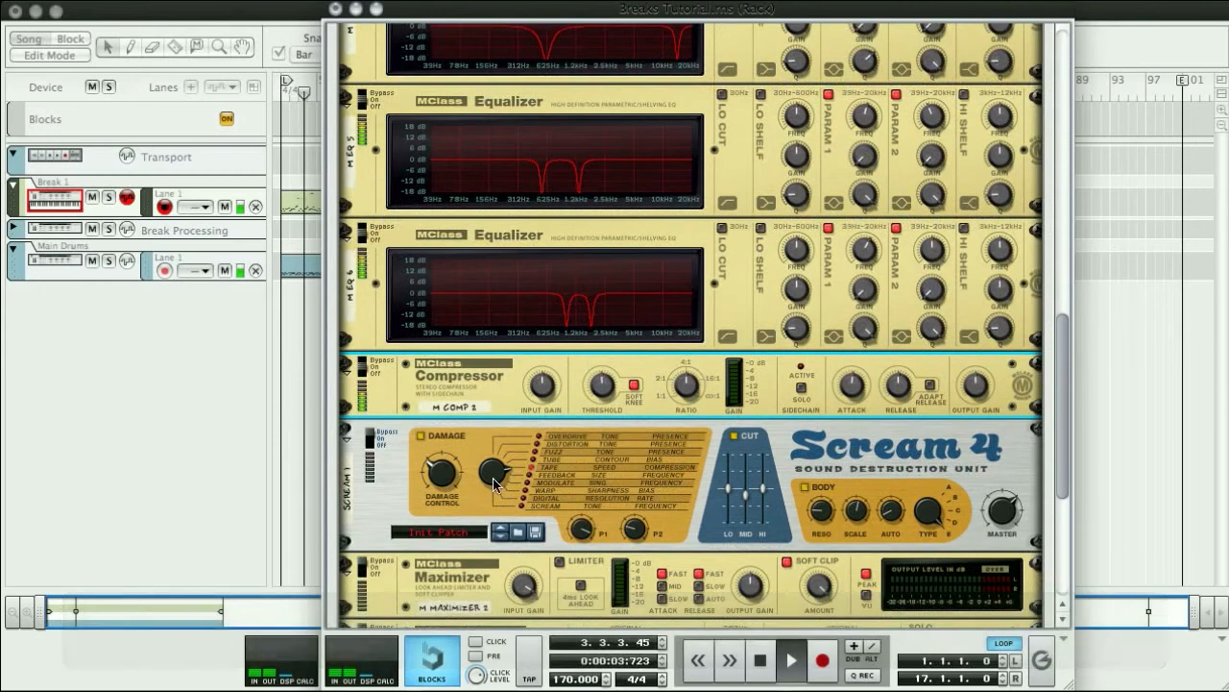
click(362, 567)
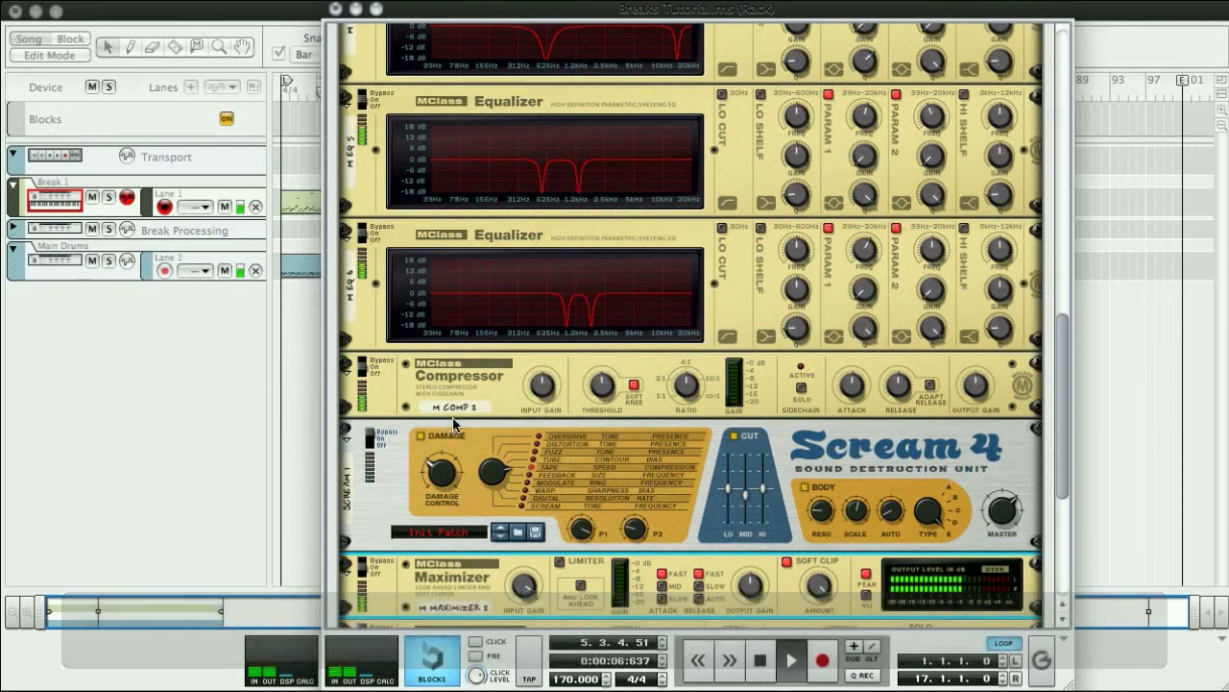
key(space)
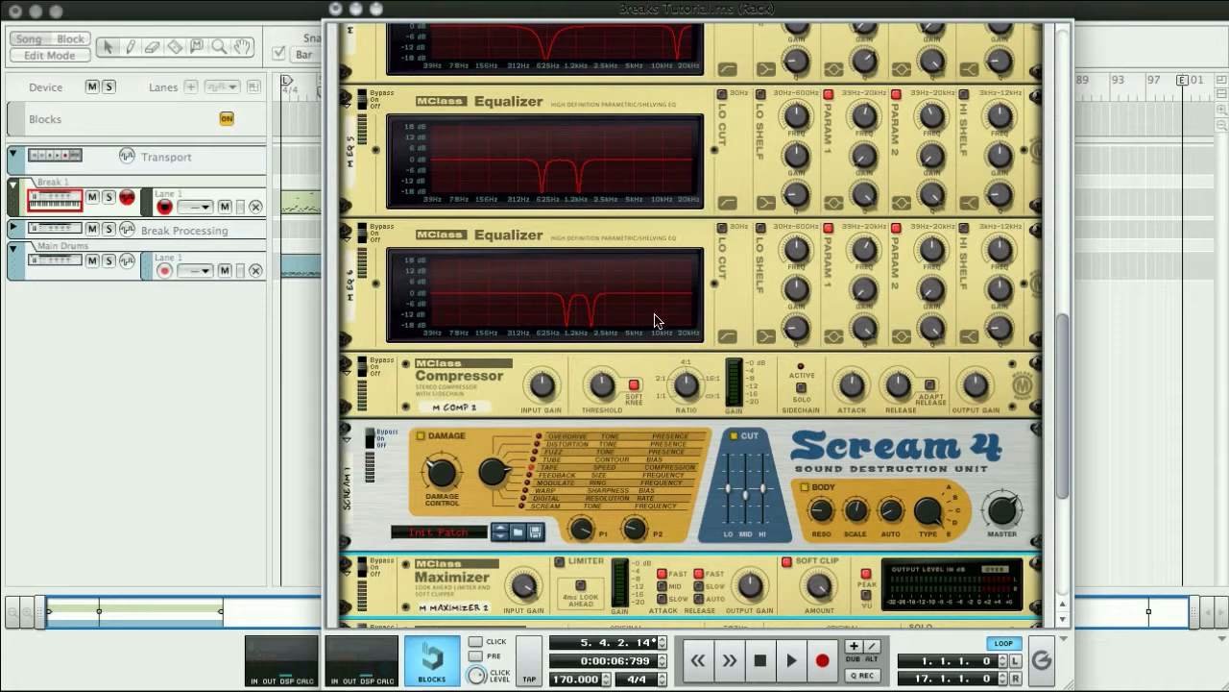
Try small threshold changes around -18.4 dB on the MClass Compressor.
scroll(668, 353, up, 1)
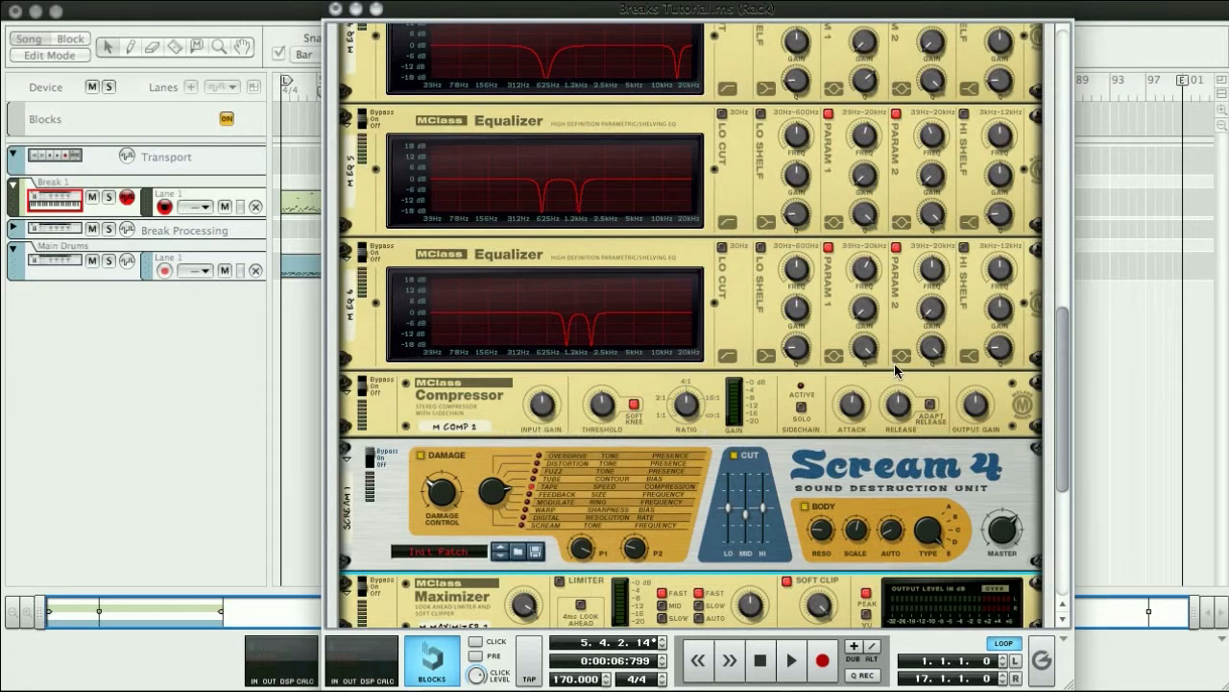
scroll(542, 411, up, 1)
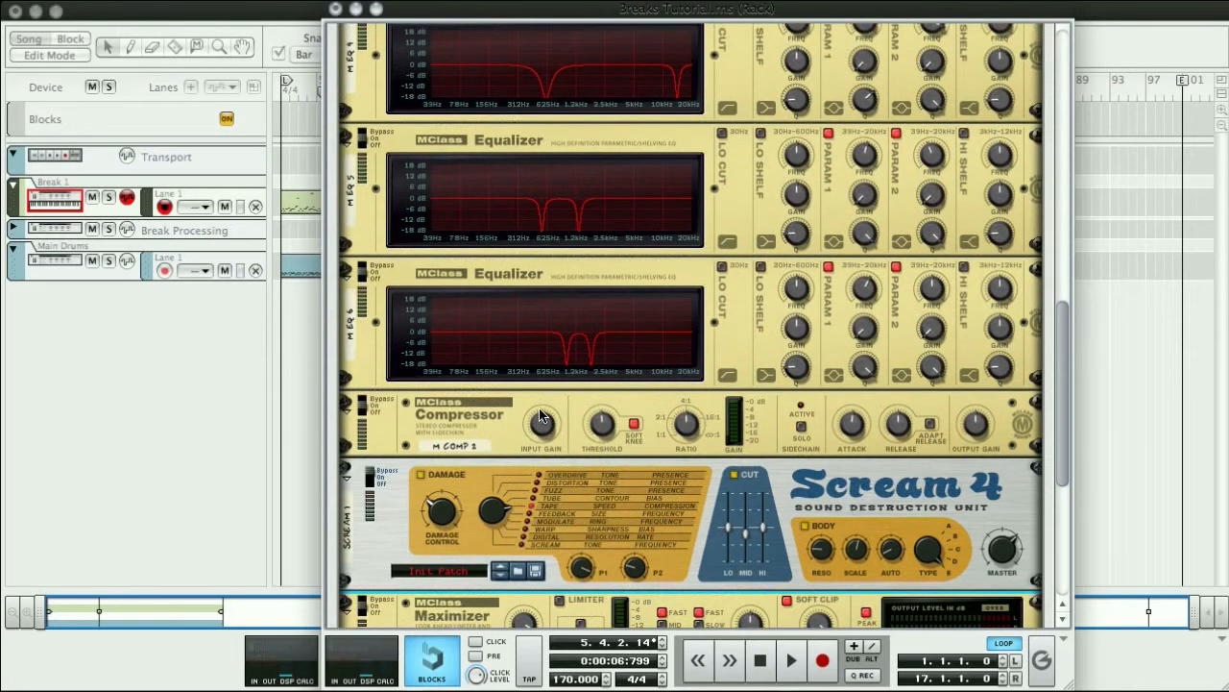
scroll(543, 425, down, 2)
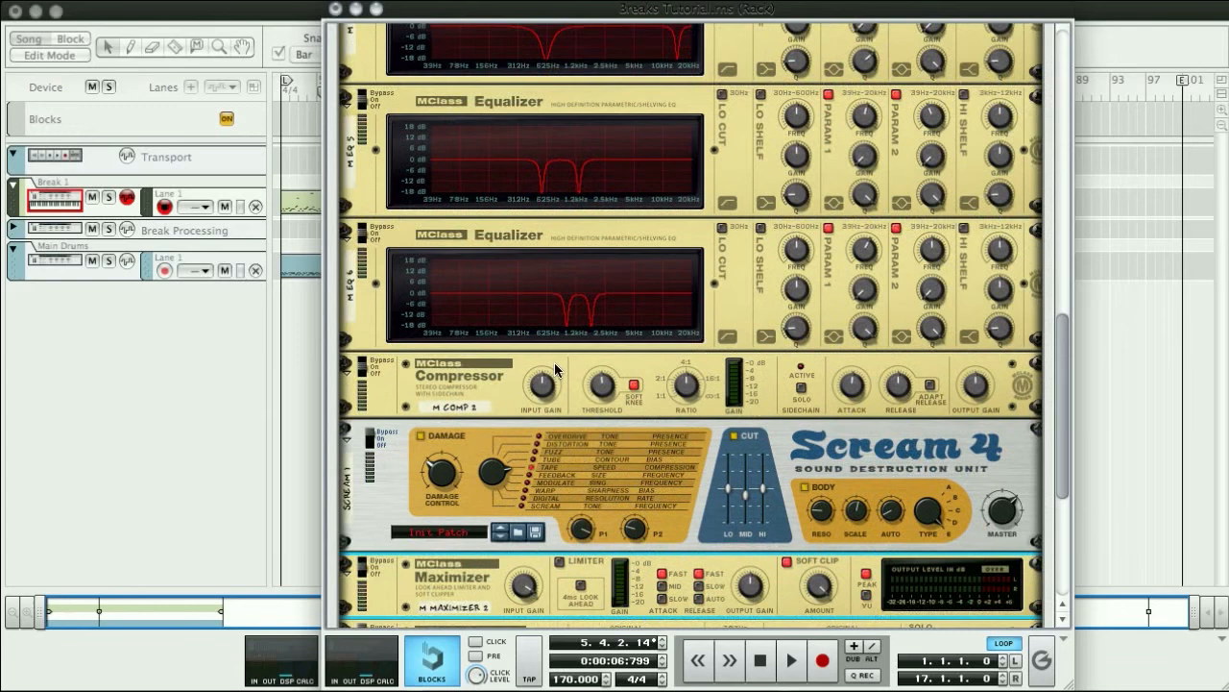
scroll(961, 380, up, 1)
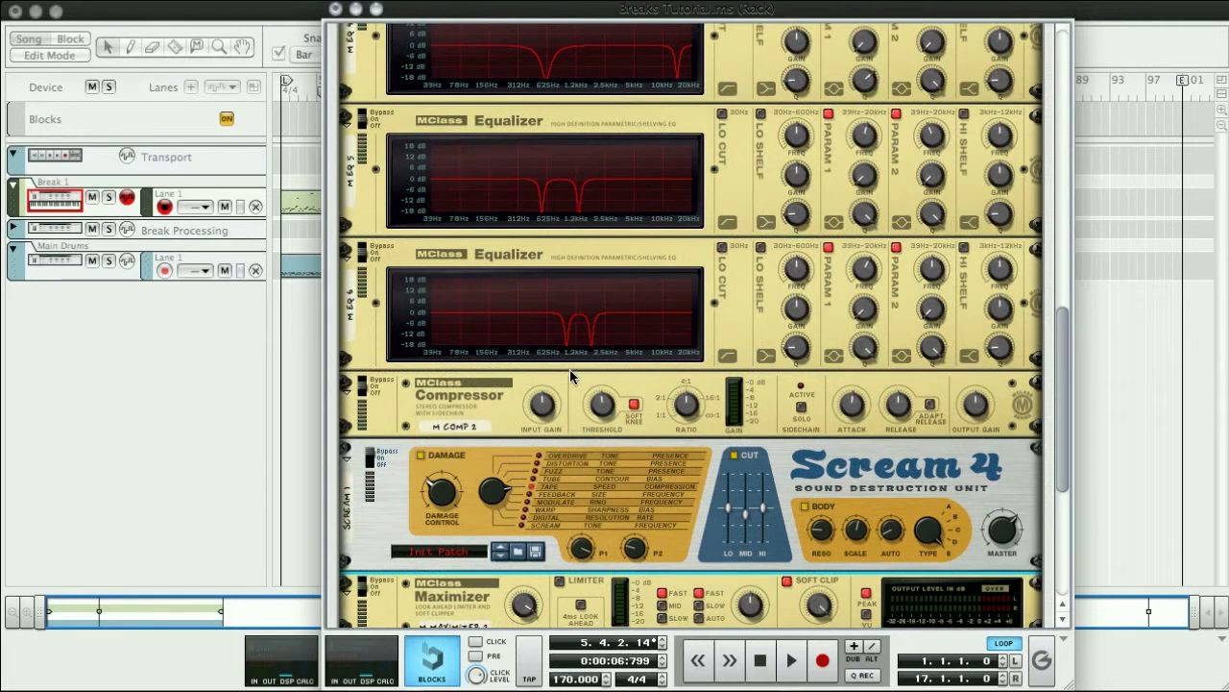
click(605, 411)
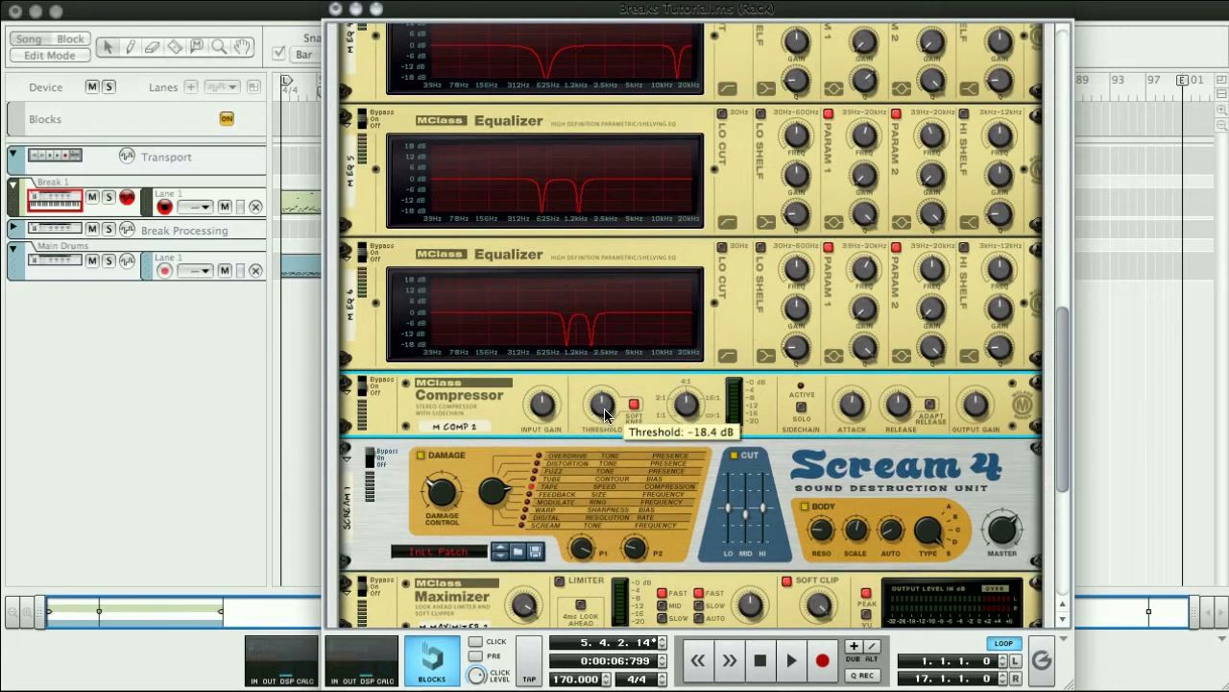
drag(605, 413, 603, 412)
drag(603, 413, 603, 415)
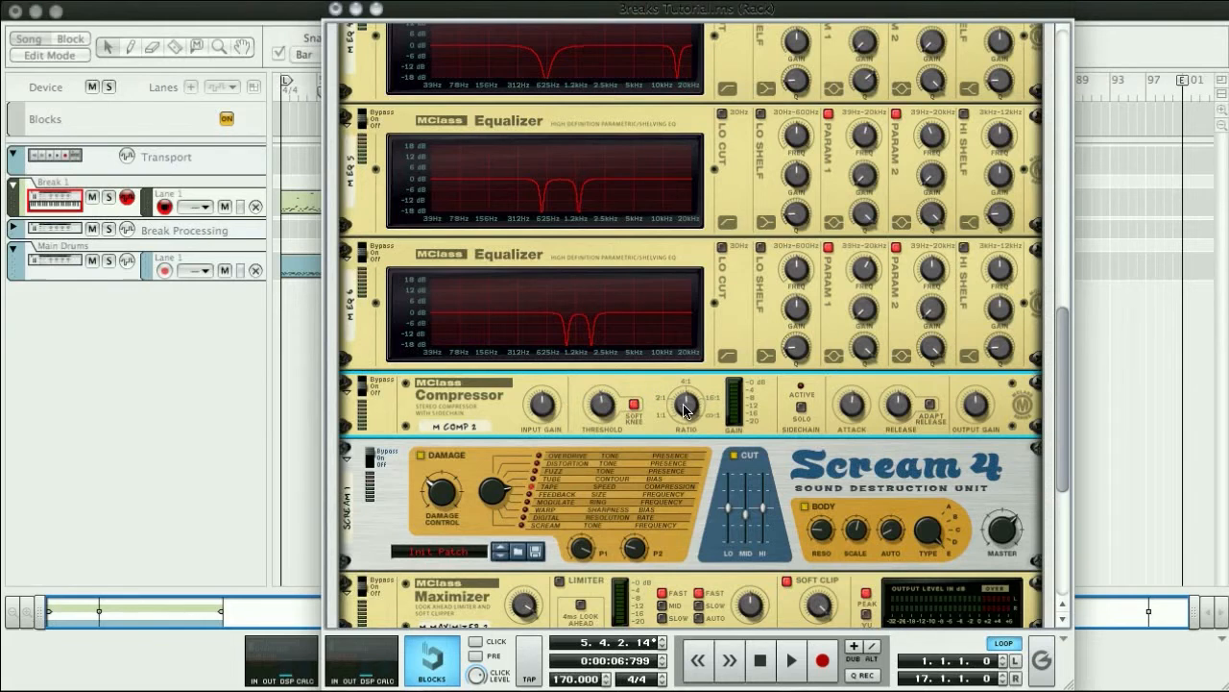
Try a compressor ratio of 1.83:1, restore it, and check the attack, release and output gain settings.
mouse_move(684, 411)
mouse_move(688, 407)
mouse_down()
mouse_move(685, 490)
mouse_move(679, 411)
mouse_up()
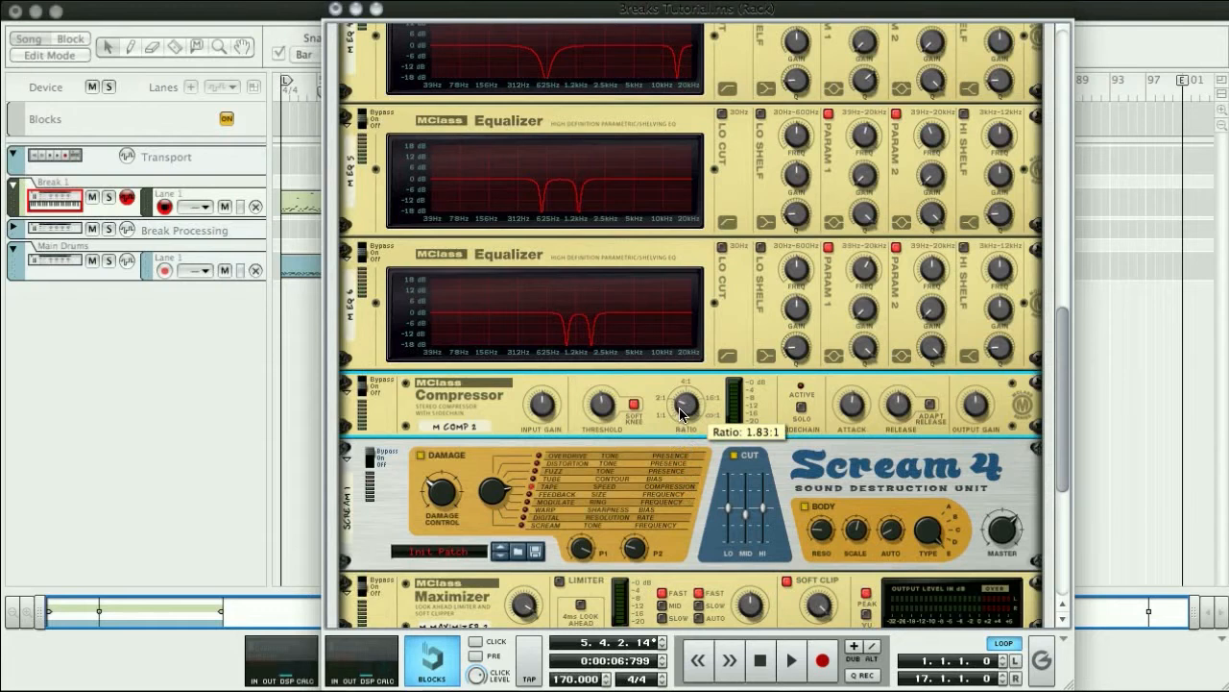
drag(679, 412, 678, 404)
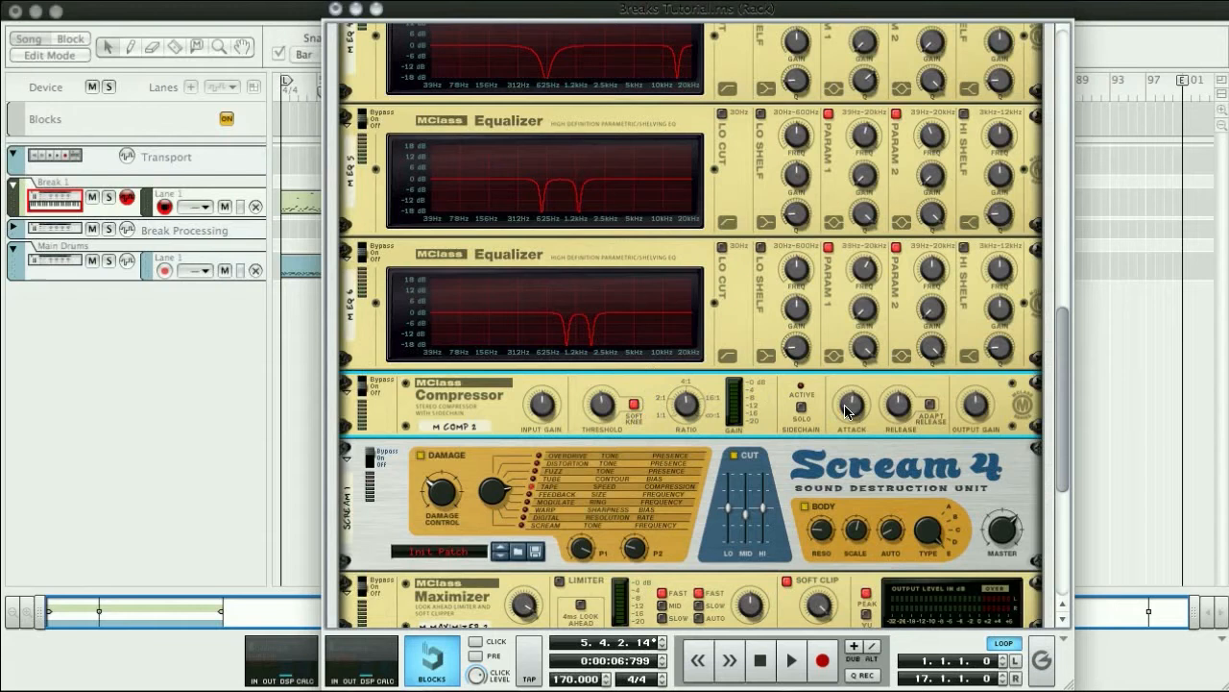
mouse_move(849, 410)
mouse_move(987, 409)
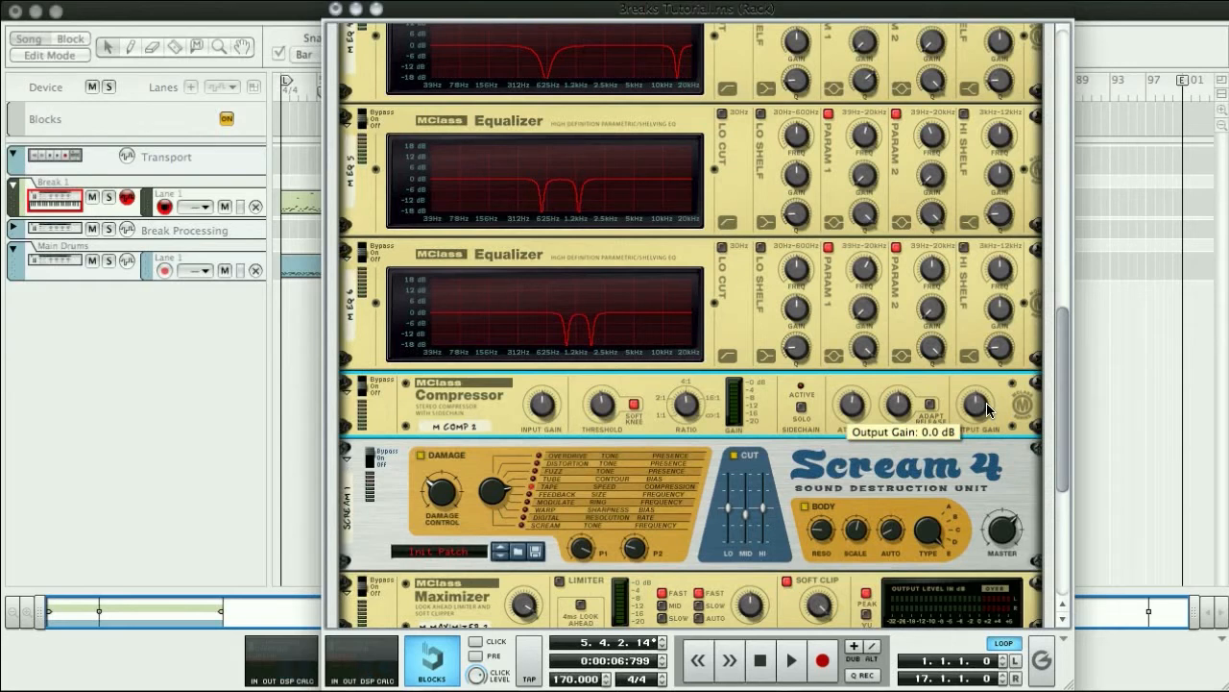
mouse_move(905, 408)
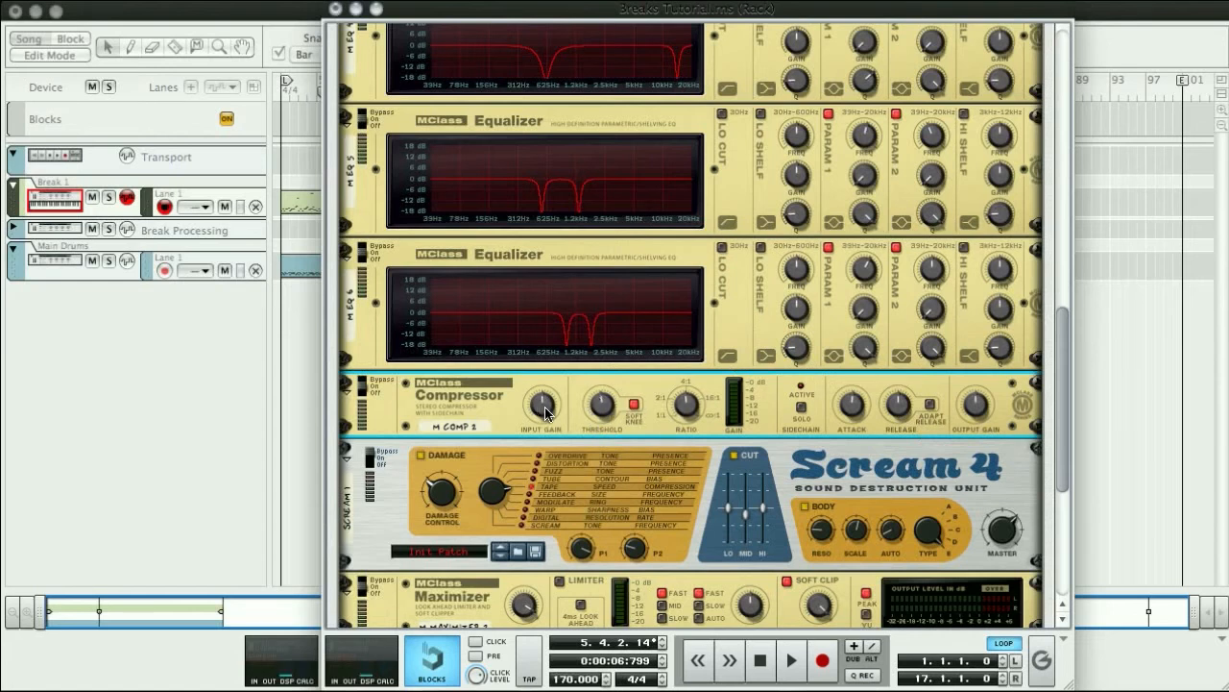
Raise the compressor's input gain, set the threshold to -36.0 dB and the ratio to Infinite:1, and disable Soft Knee.
drag(546, 413, 545, 402)
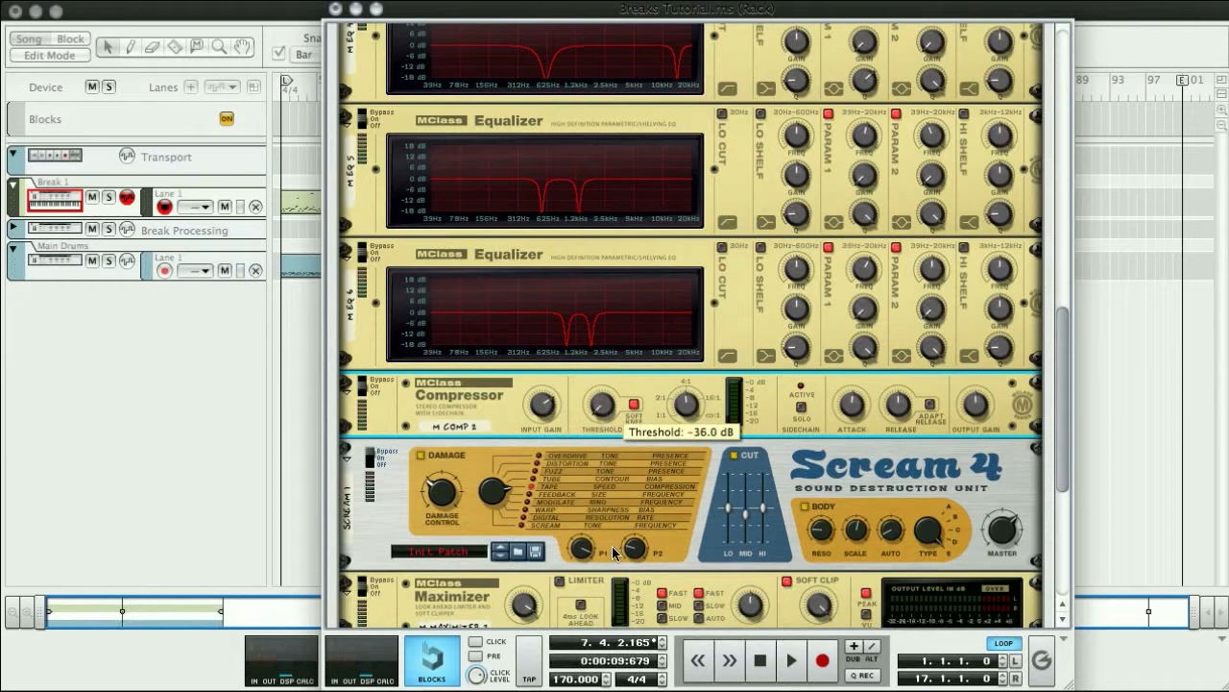
drag(684, 413, 663, 262)
click(634, 404)
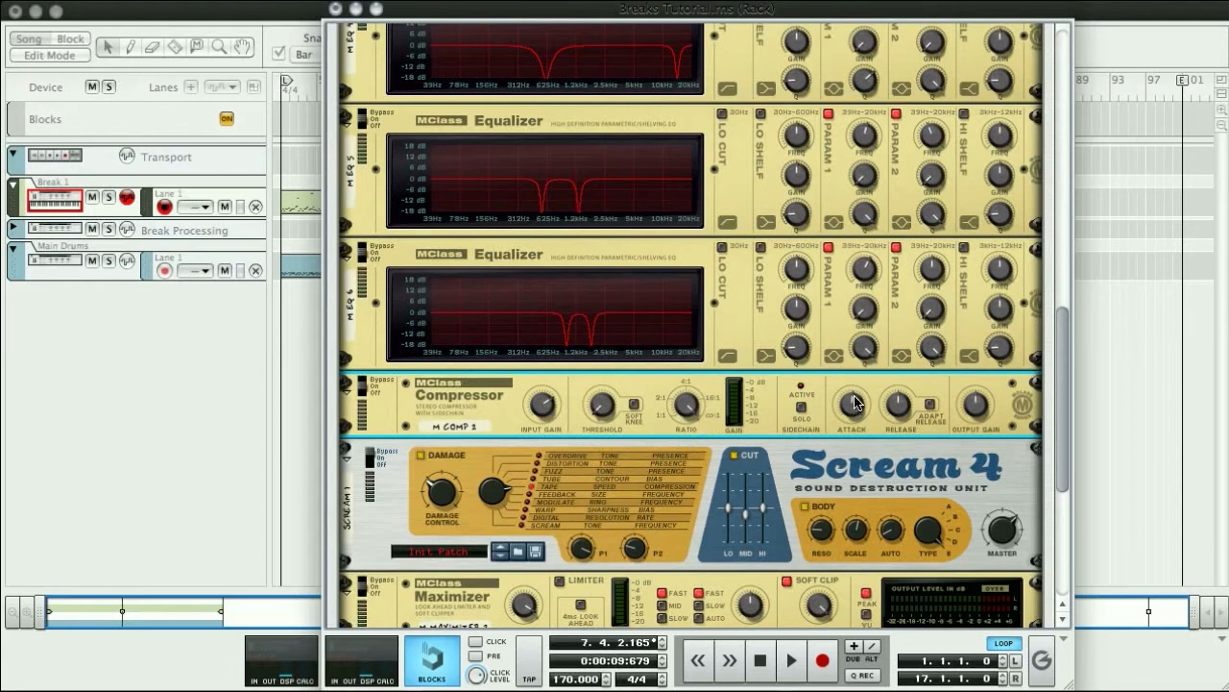
Set the compressor's attack to 1 ms and play the break back.
mouse_move(855, 410)
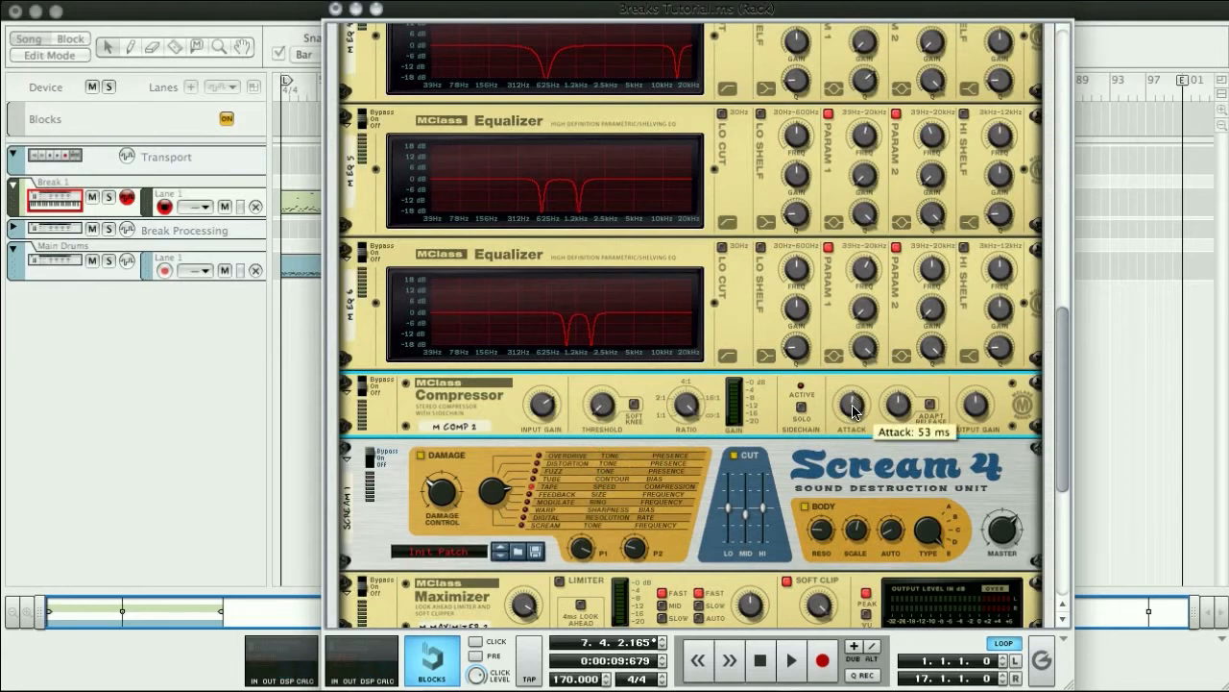
drag(853, 407, 842, 504)
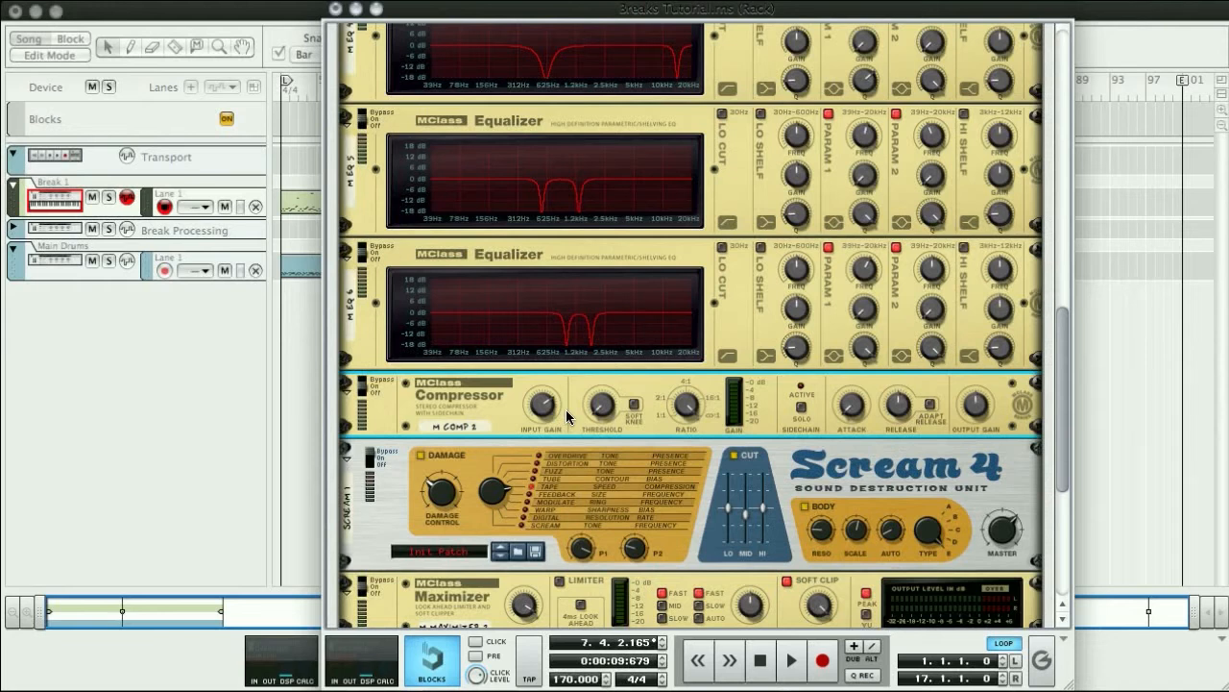
key(space)
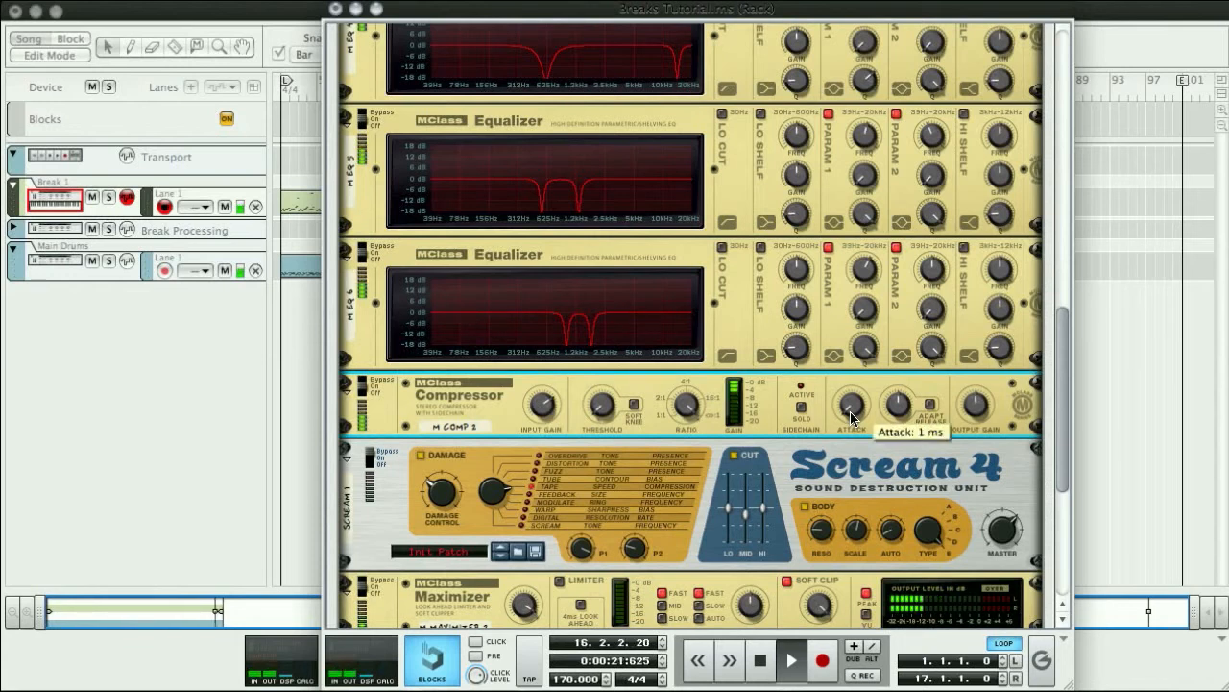
Raise the compressor's attack and shorten its release to 236 ms while the break plays.
drag(851, 416, 844, 370)
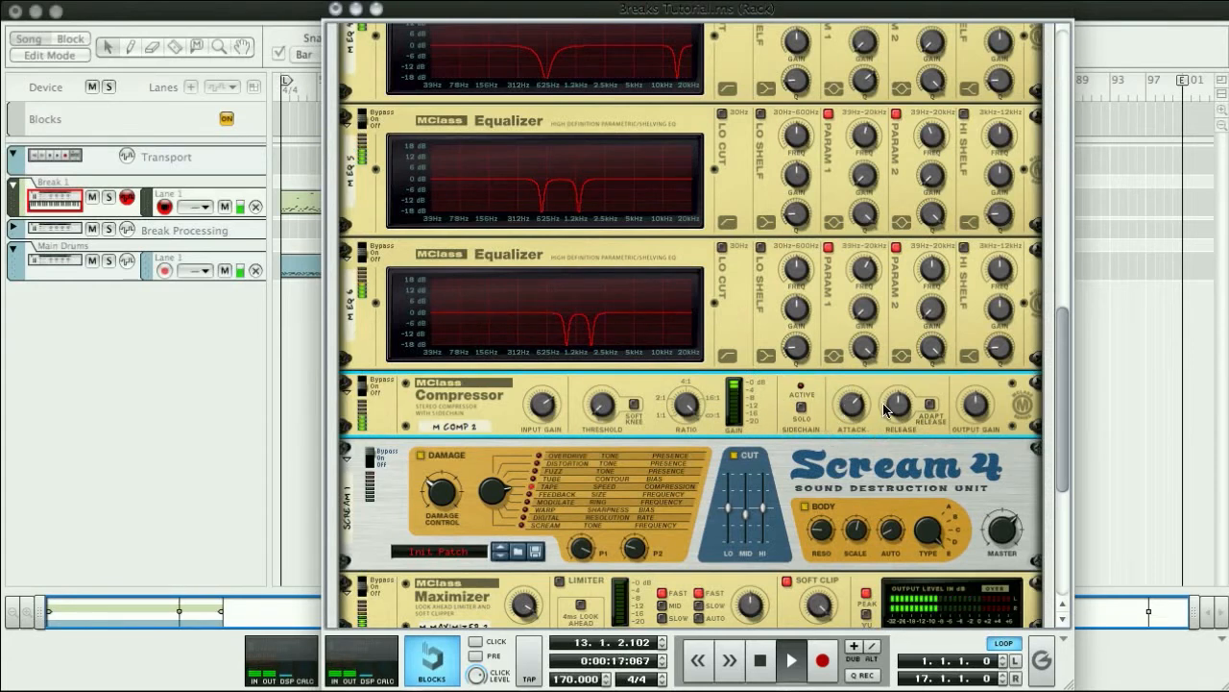
mouse_move(899, 413)
mouse_move(899, 413)
mouse_down()
mouse_move(899, 424)
mouse_move(891, 411)
mouse_up()
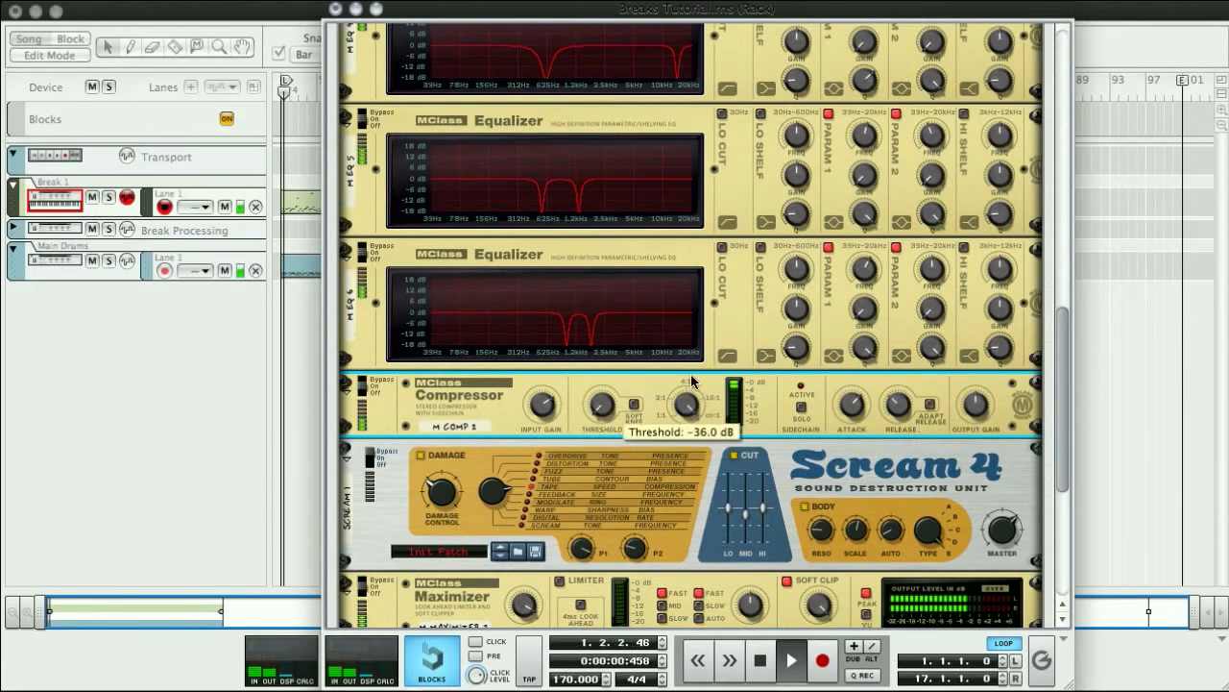
Set the compressor's ratio to 3.59:1 and raise its threshold.
mouse_move(678, 415)
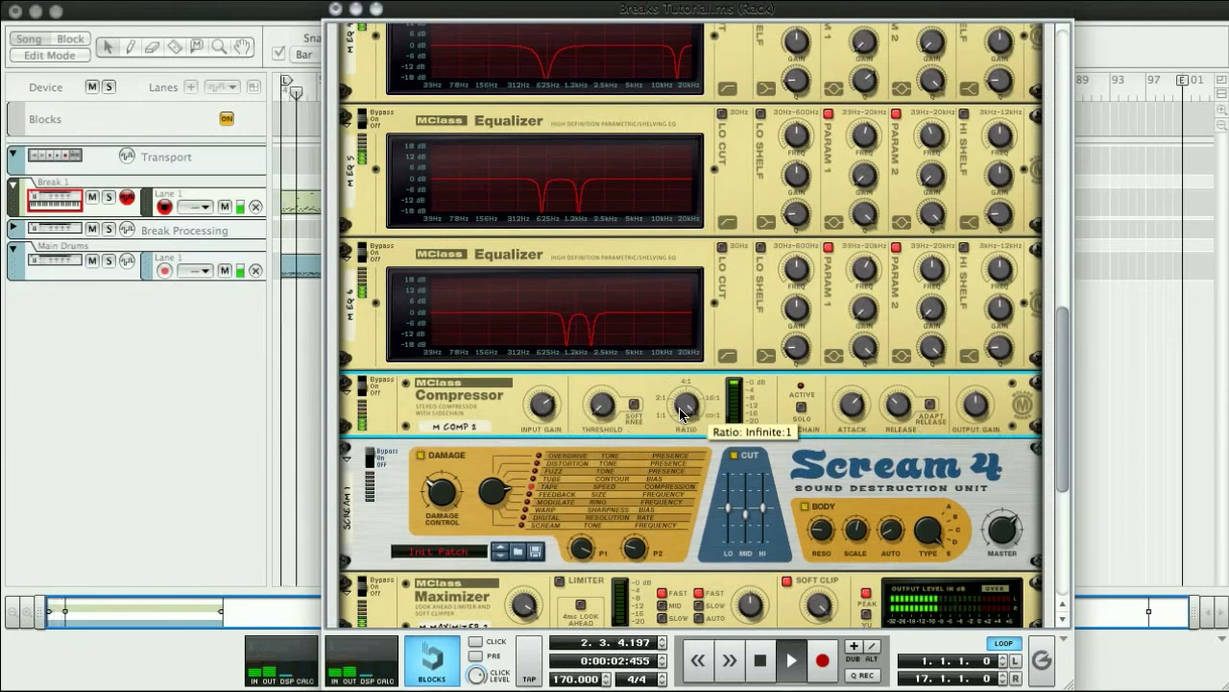
drag(683, 410, 681, 438)
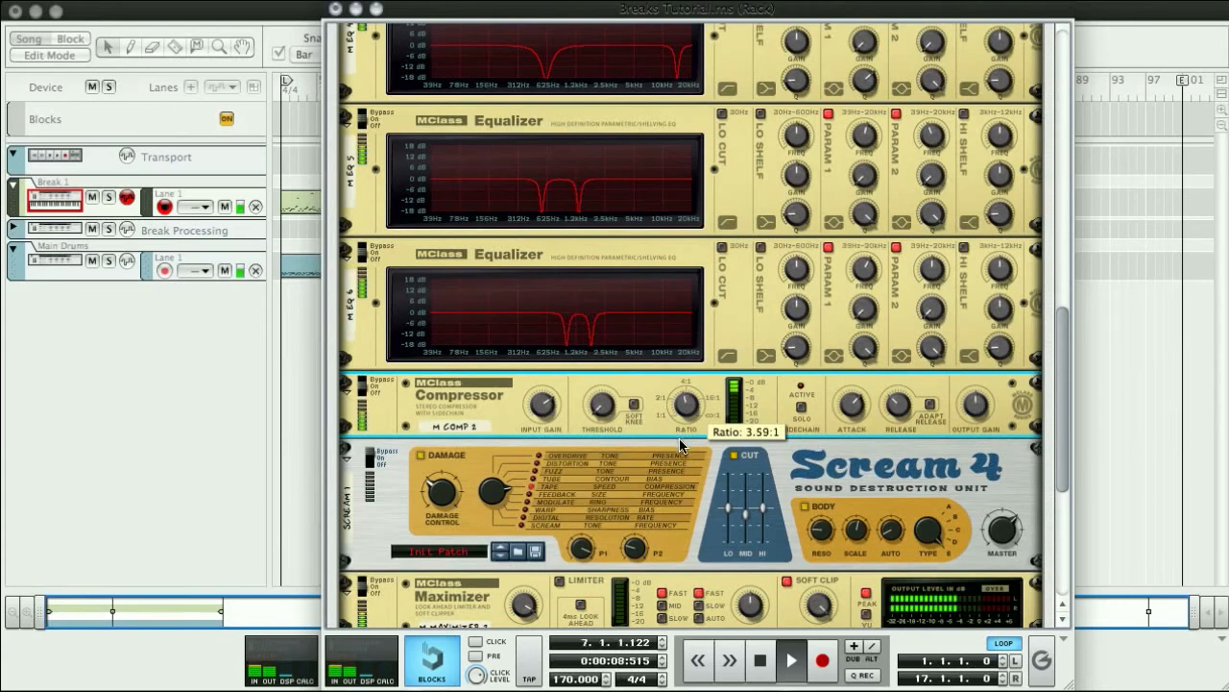
mouse_move(597, 414)
mouse_down()
mouse_move(593, 392)
mouse_move(597, 402)
mouse_up()
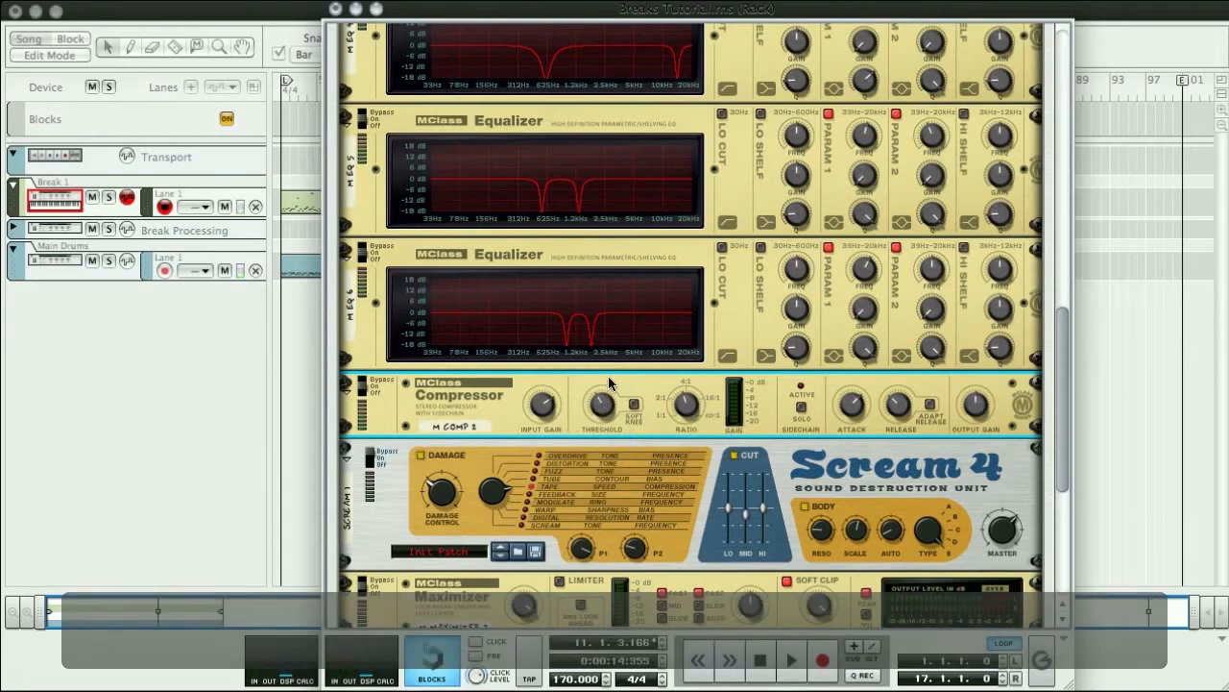
drag(600, 413, 601, 409)
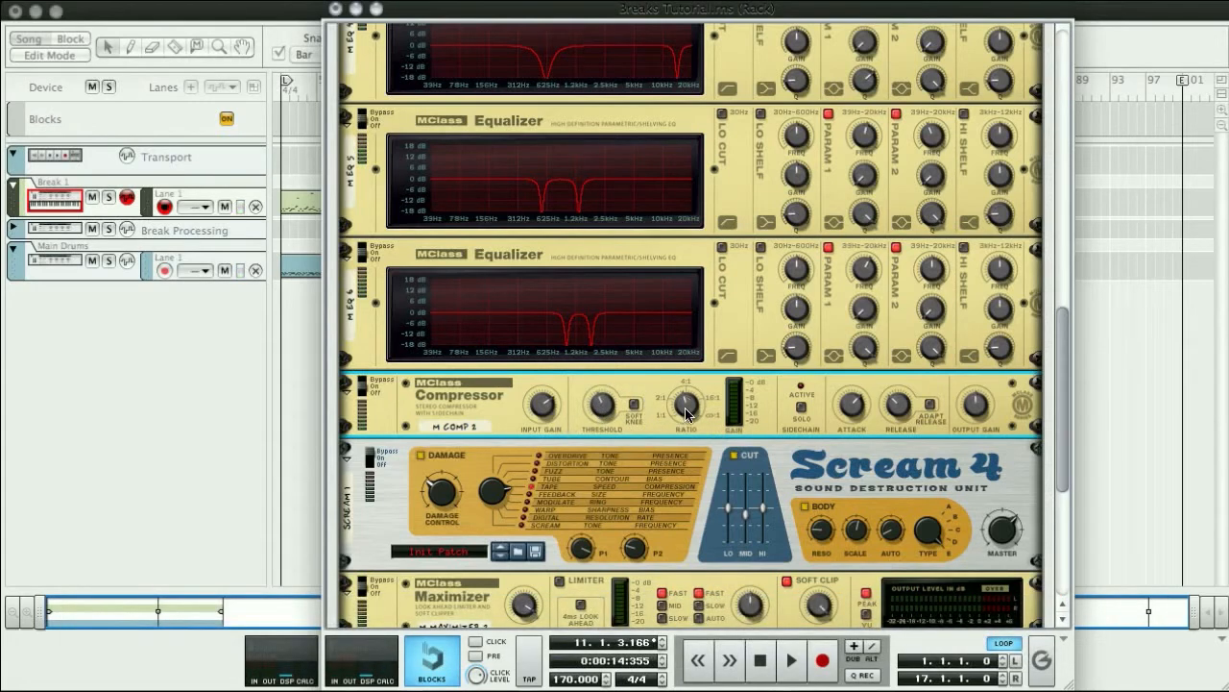
Boost the compressor's output gain to about 3 dB and play the break back to hear the level.
mouse_move(686, 414)
mouse_move(975, 411)
scroll(972, 409, up, 5)
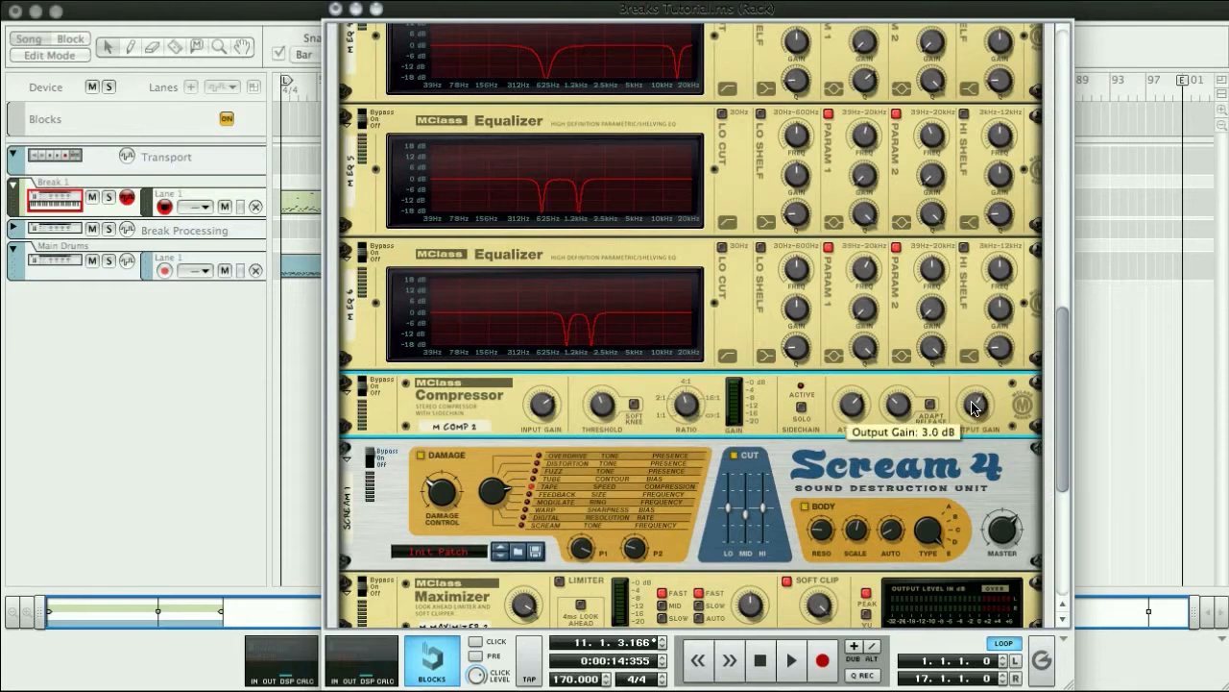
key(space)
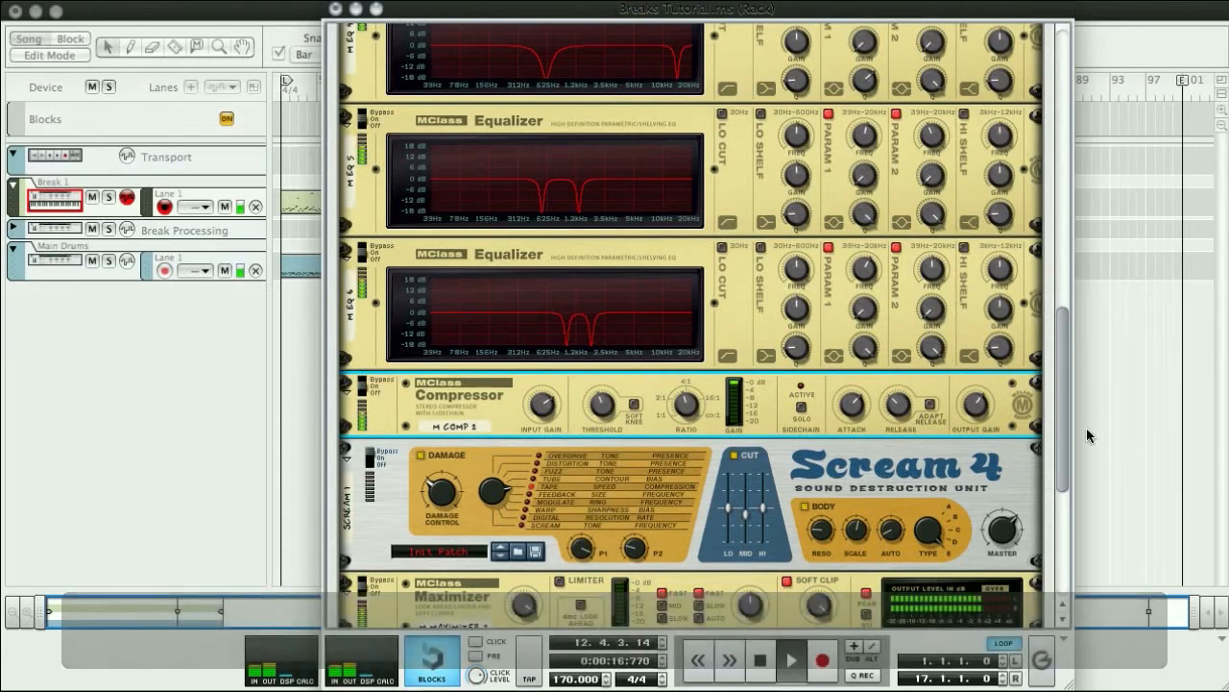
scroll(976, 407, up, 5)
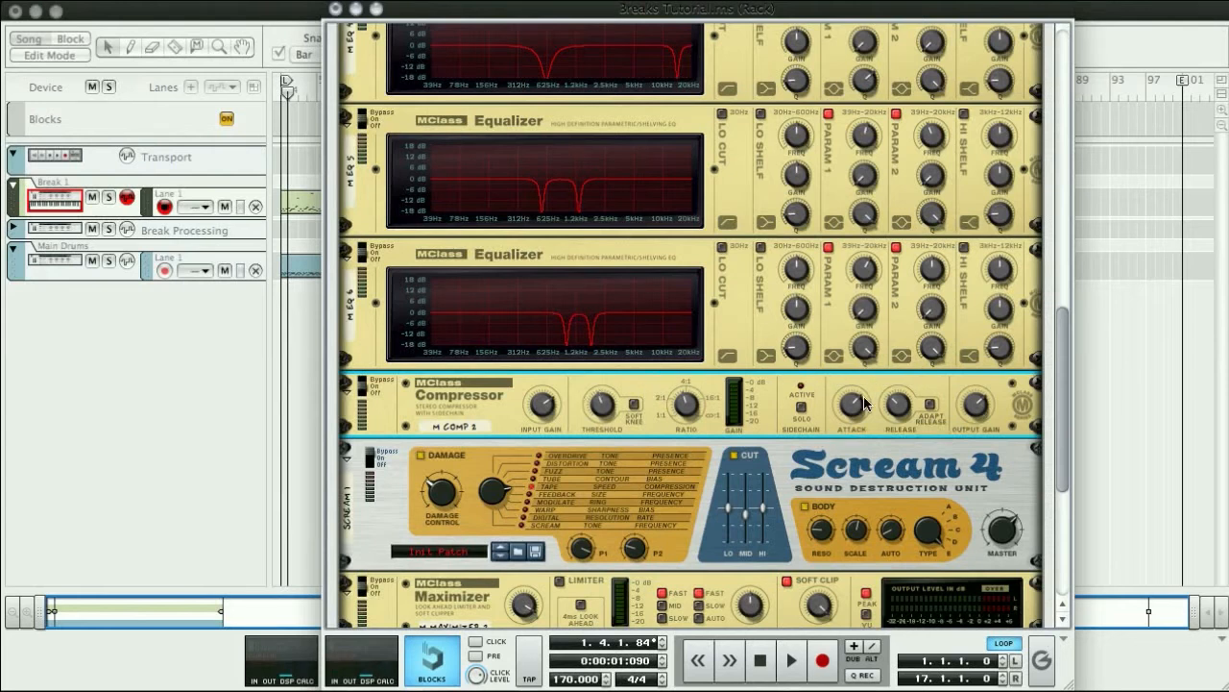
Check the compressor's attack setting and try varying its release time slightly.
mouse_move(858, 413)
mouse_move(897, 415)
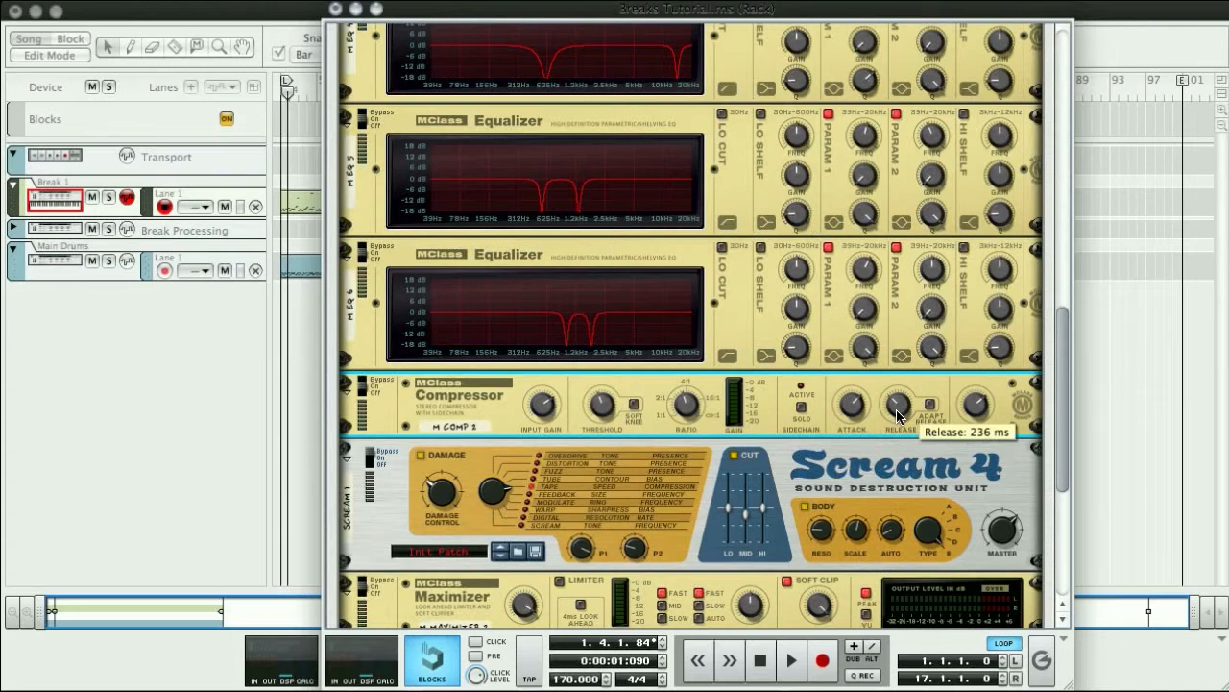
mouse_move(897, 413)
mouse_down()
mouse_move(897, 429)
mouse_move(894, 413)
mouse_up()
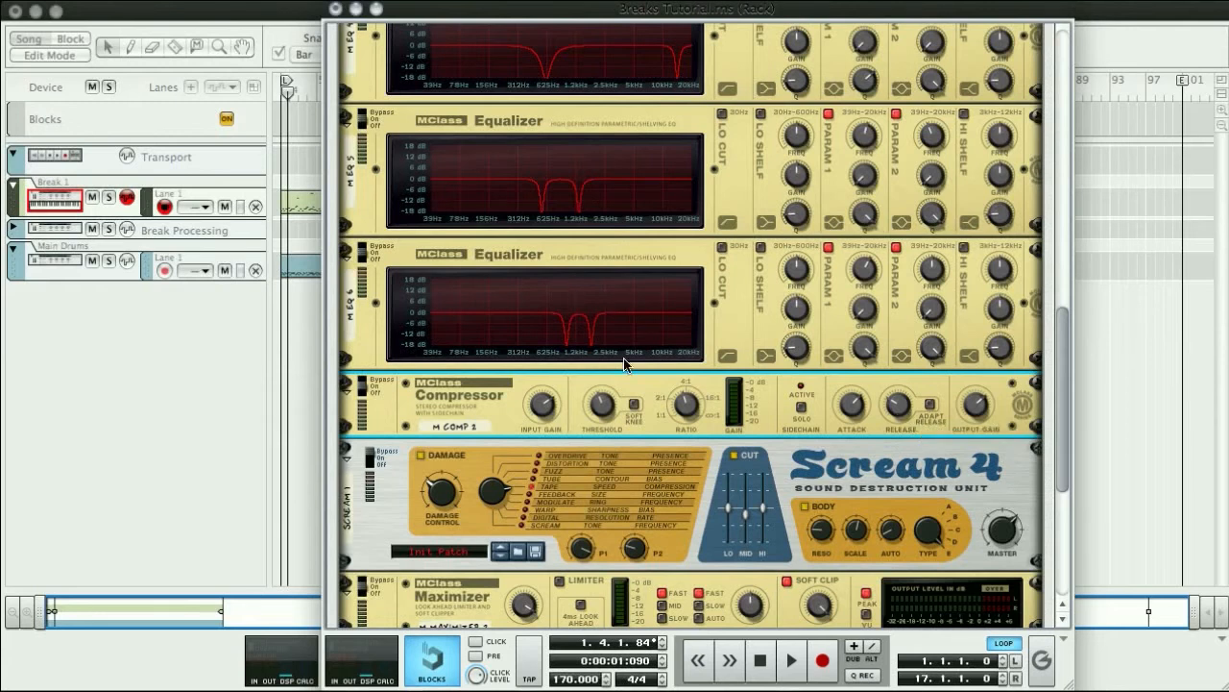
Review the compressor's threshold, ratio and attack settings, and play the break to hear the compression.
scroll(650, 432, down, 1)
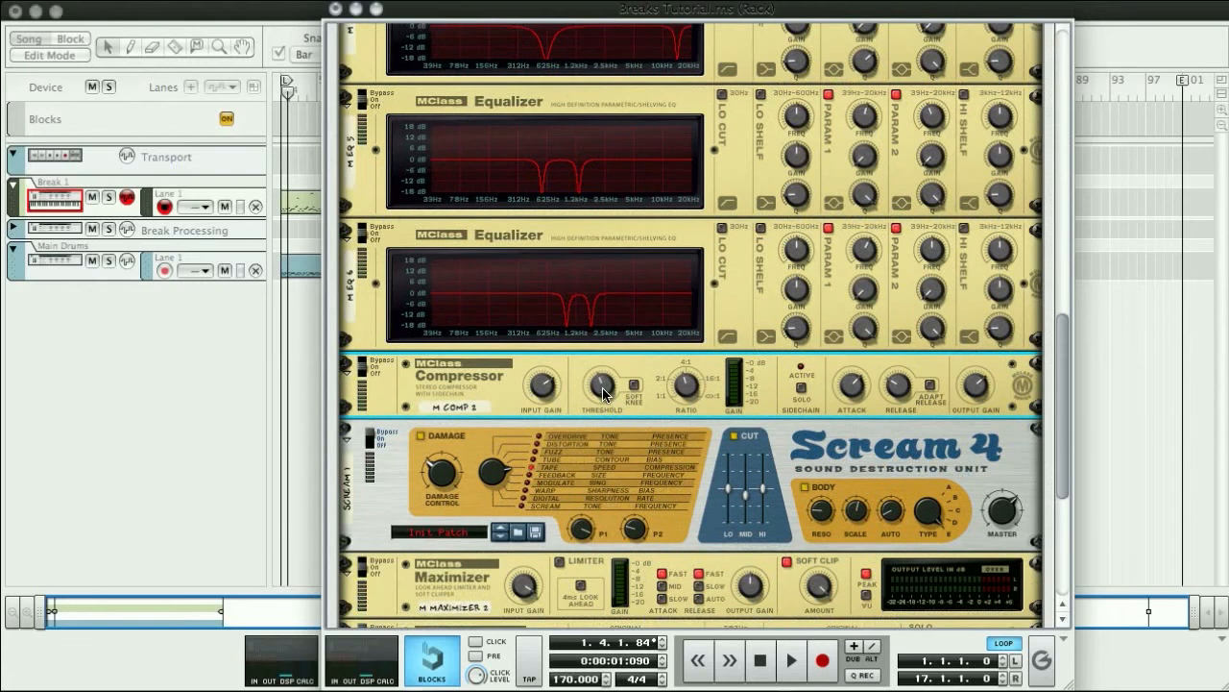
mouse_move(599, 389)
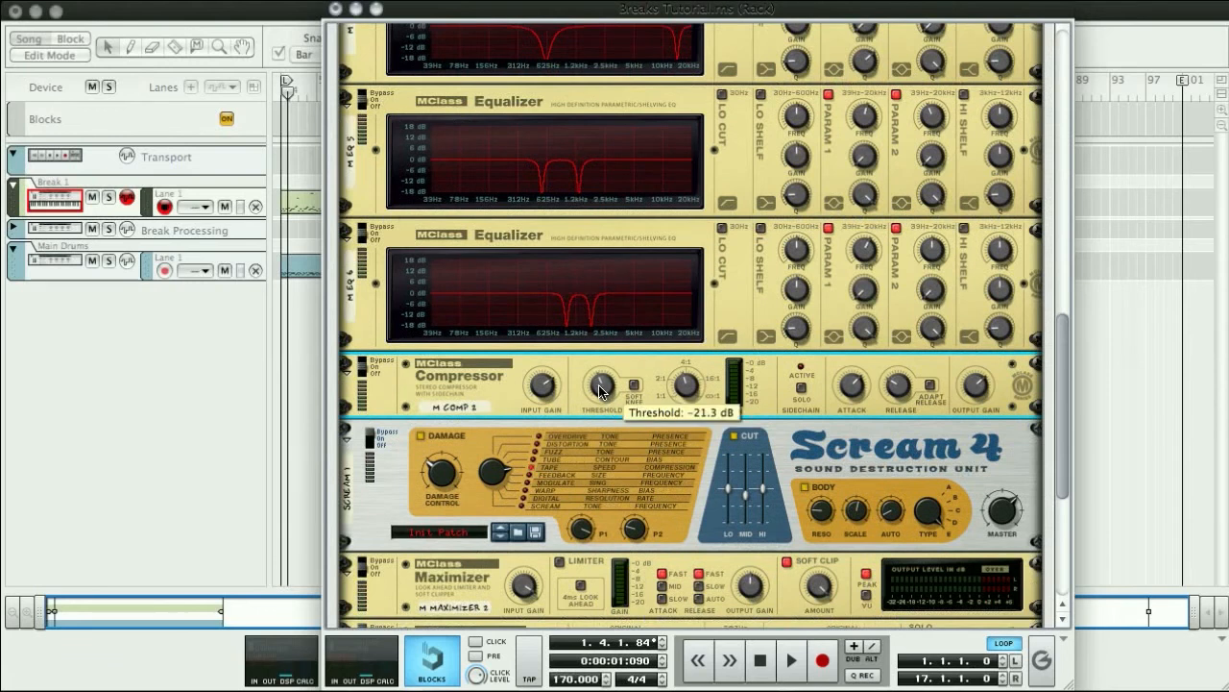
drag(599, 390, 599, 390)
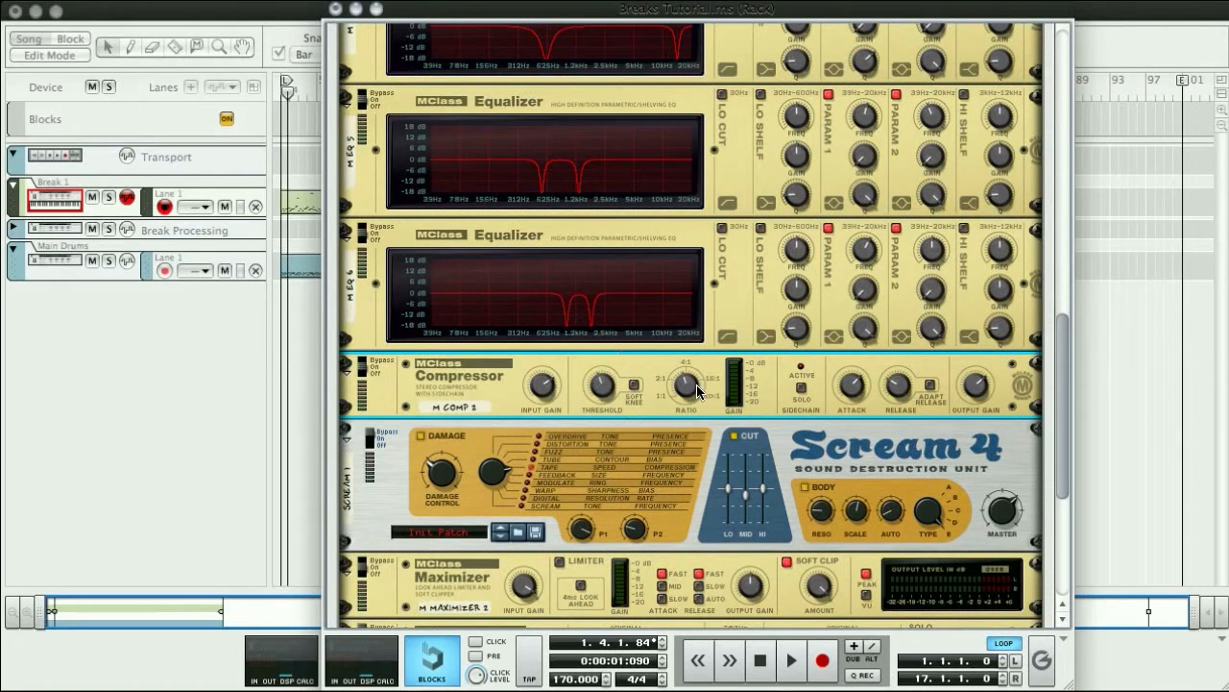
mouse_move(699, 390)
mouse_move(854, 388)
key(space)
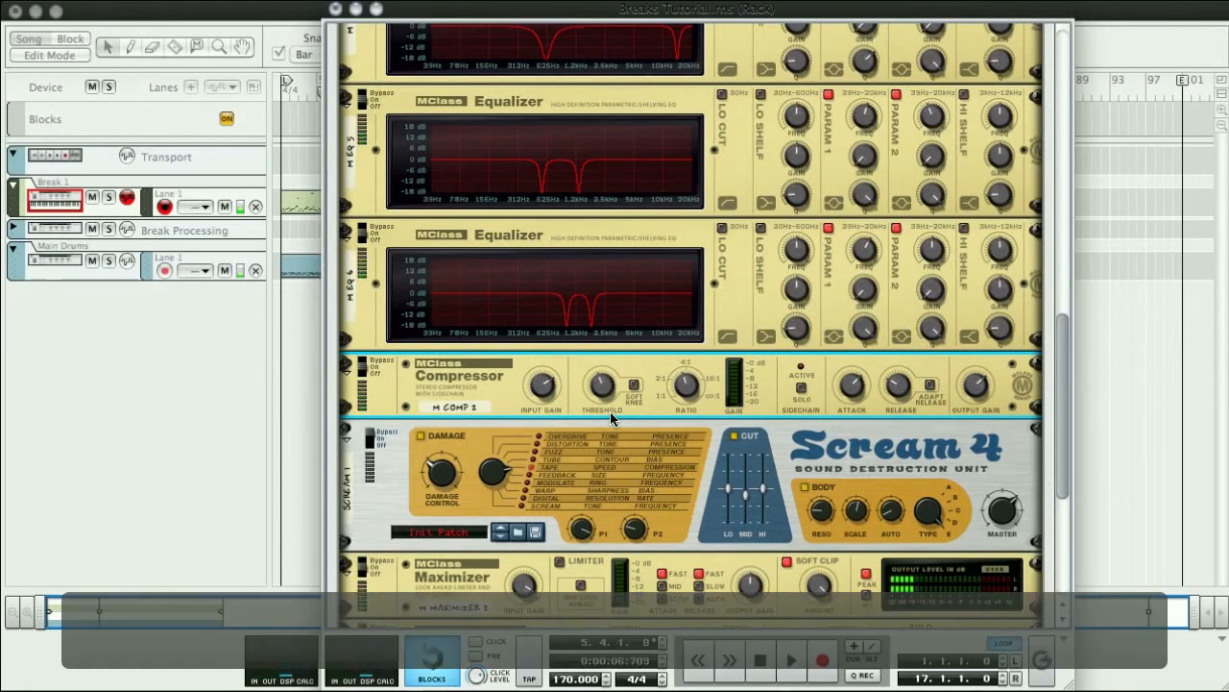
Examine the Scream 4 unit's damage control setting, tape damage type and enabled state.
scroll(612, 411, down, 3)
scroll(608, 415, up, 1)
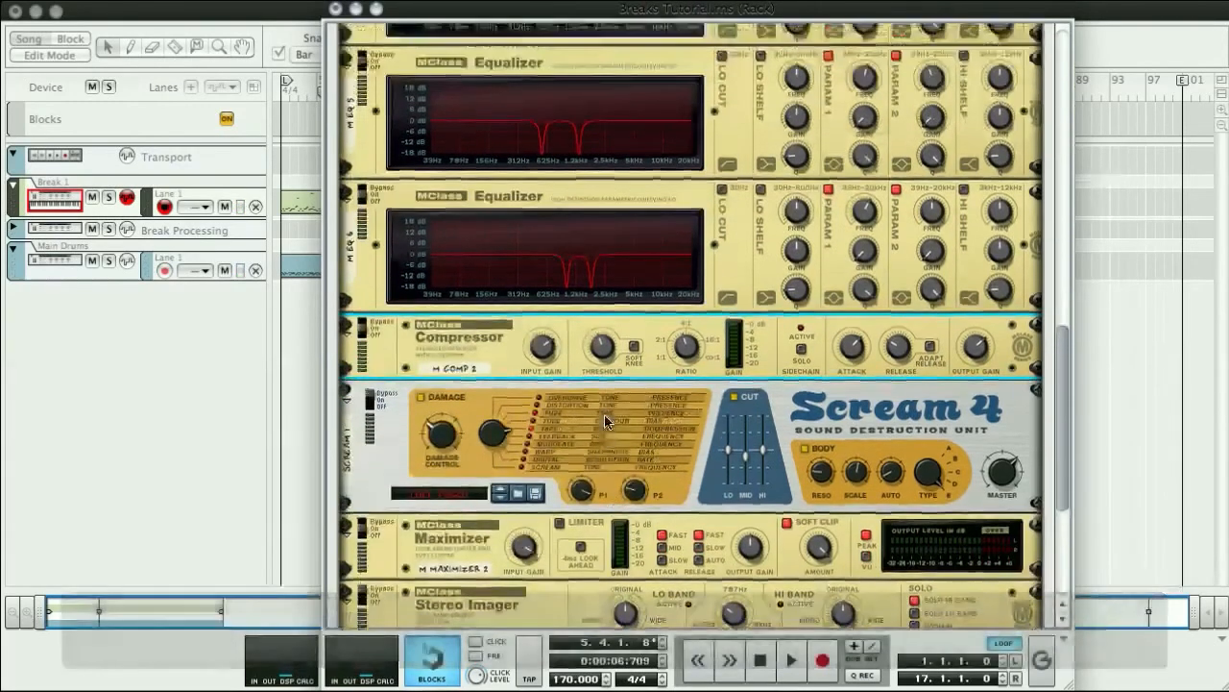
scroll(604, 421, down, 1)
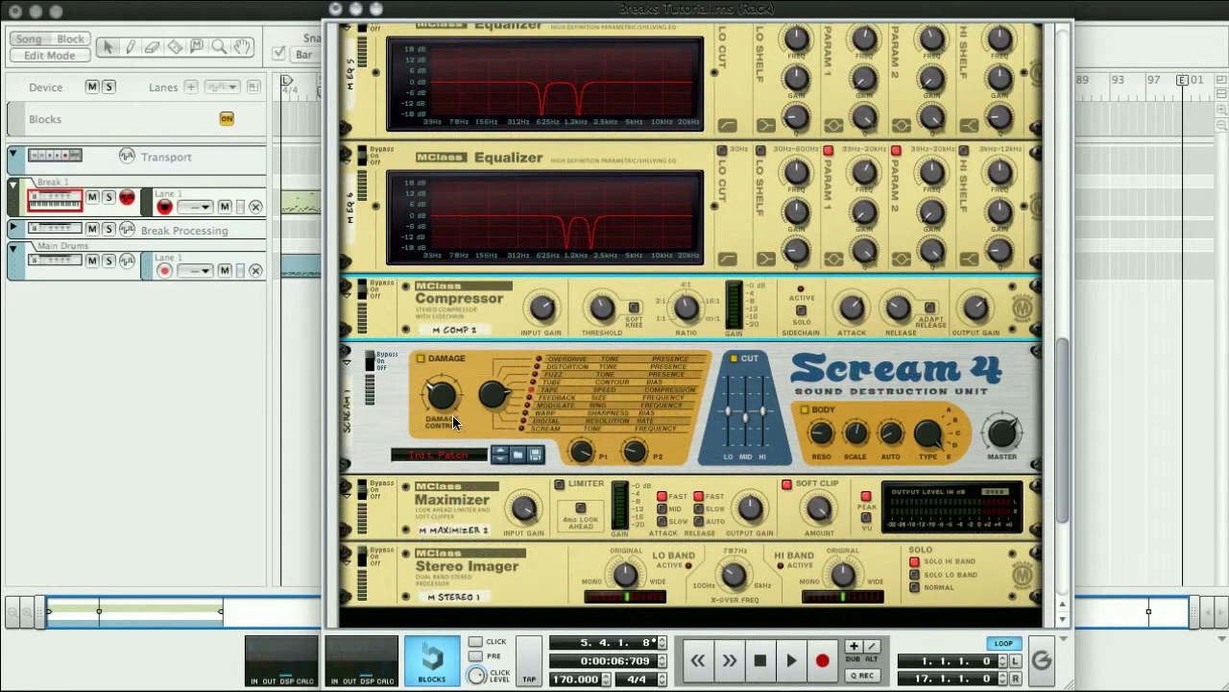
mouse_move(448, 401)
drag(448, 401, 448, 401)
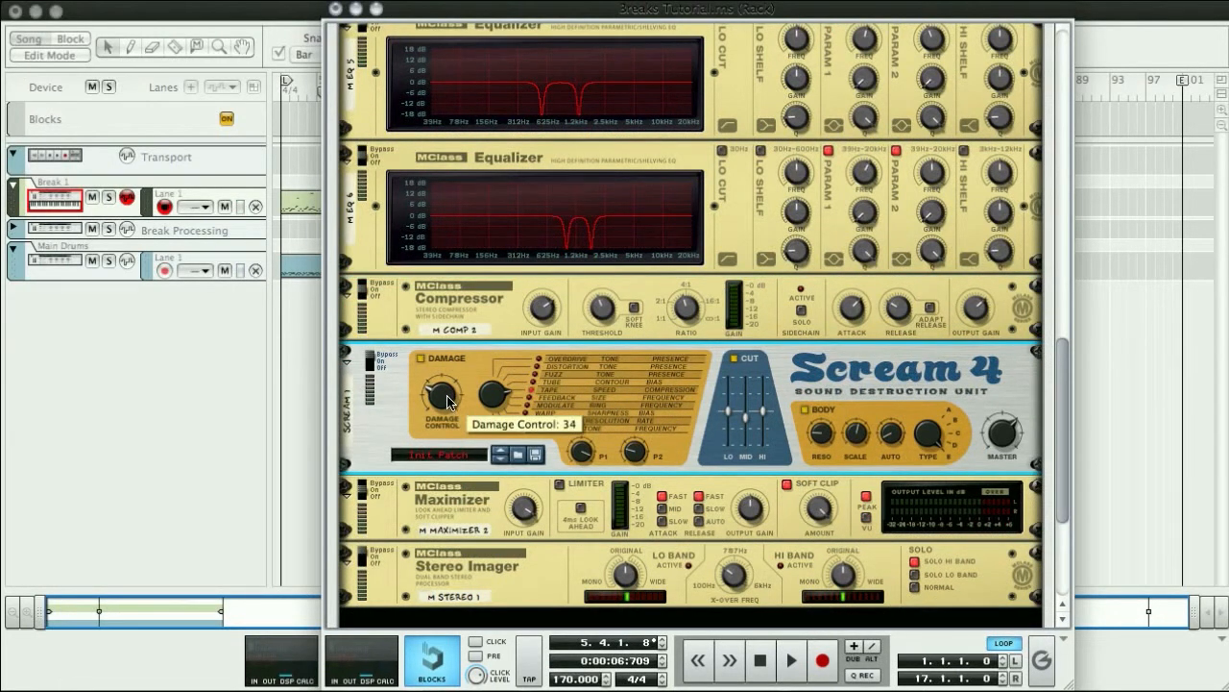
click(369, 361)
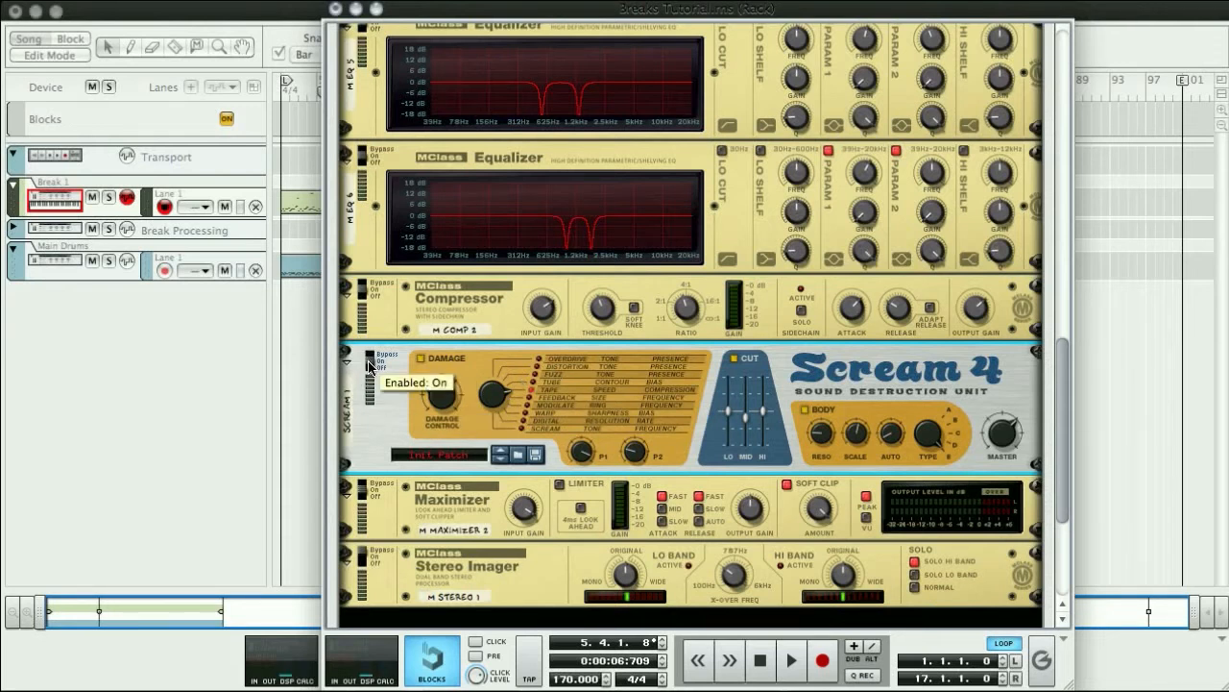
Try Scream 4's Parameter 1 at 127 while the break plays, and turn it back down.
scroll(538, 437, up, 1)
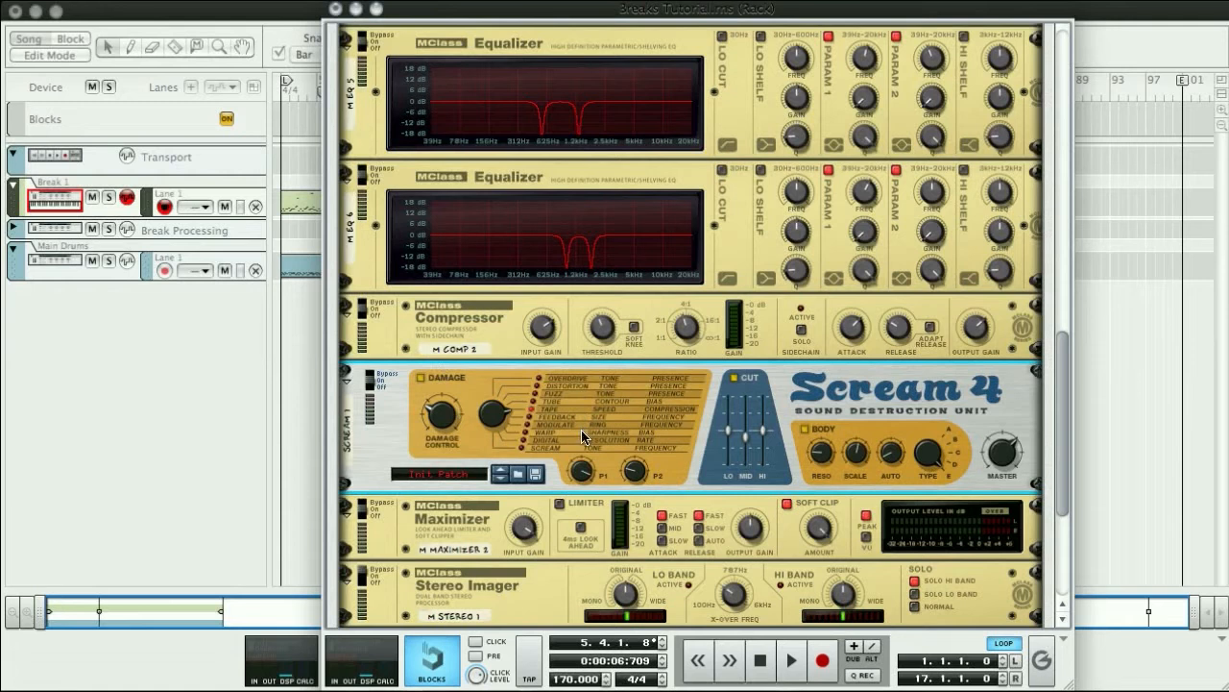
mouse_move(583, 475)
mouse_move(580, 468)
mouse_down()
mouse_move(582, 528)
mouse_move(573, 456)
mouse_up()
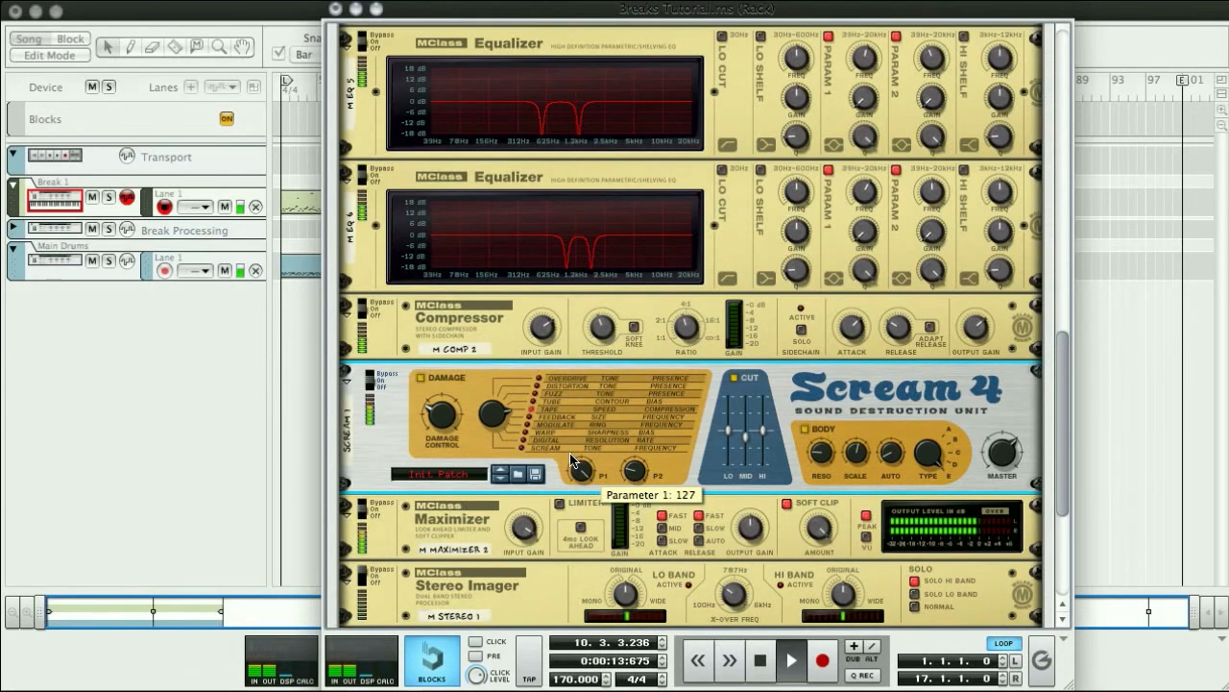
drag(574, 467, 576, 478)
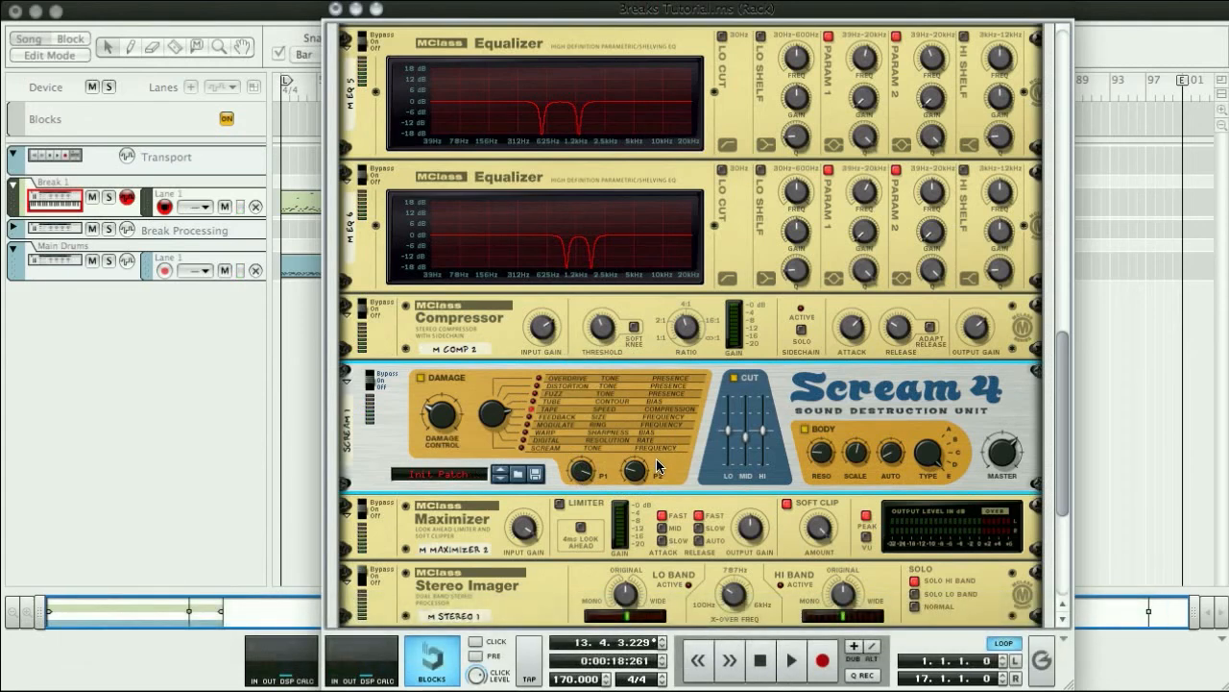
Try raising Scream 4's Parameter 2 for the tape damage, and bring it back down.
mouse_move(640, 475)
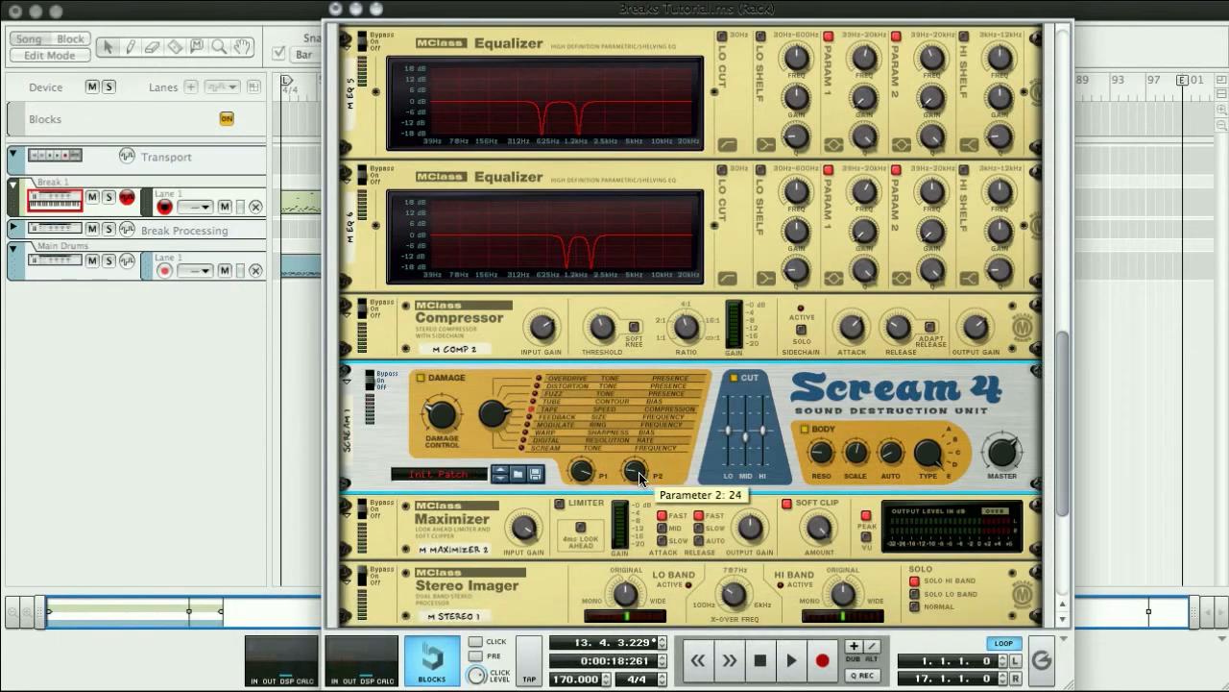
drag(639, 471, 608, 353)
drag(610, 387, 617, 482)
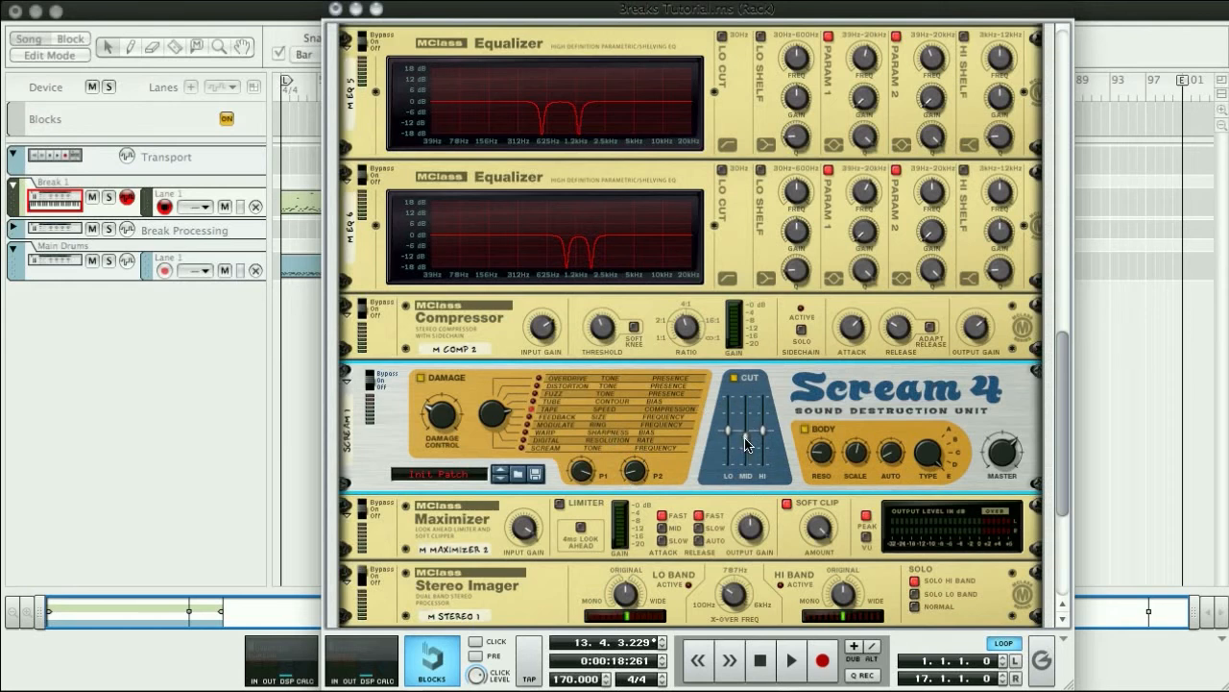
Play the break while trying different amounts on the Auto knob in Scream 4's Body section.
mouse_move(747, 444)
key(space)
drag(889, 466, 889, 511)
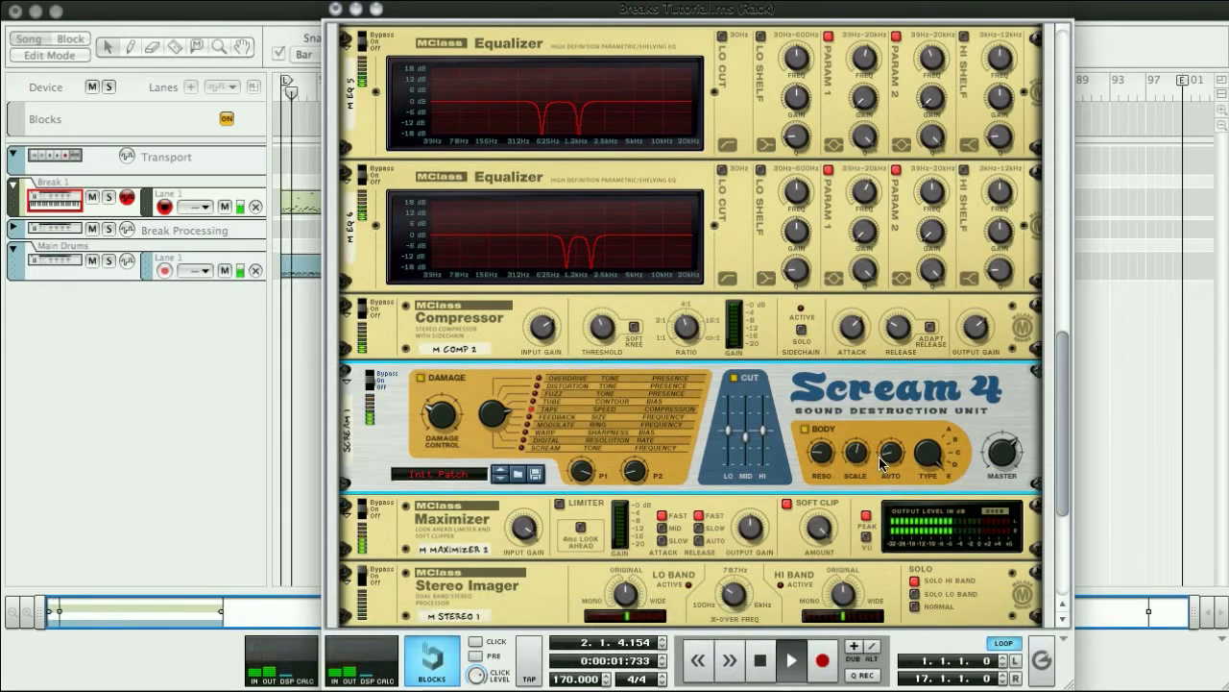
drag(890, 456, 889, 451)
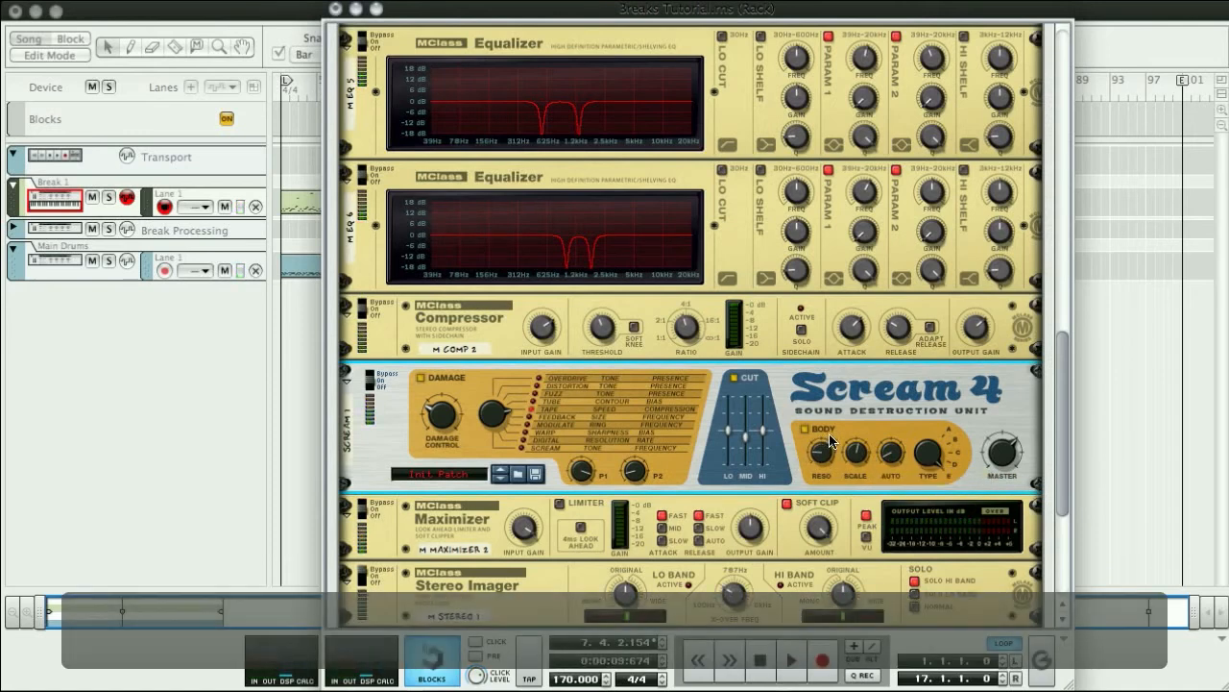
mouse_move(831, 441)
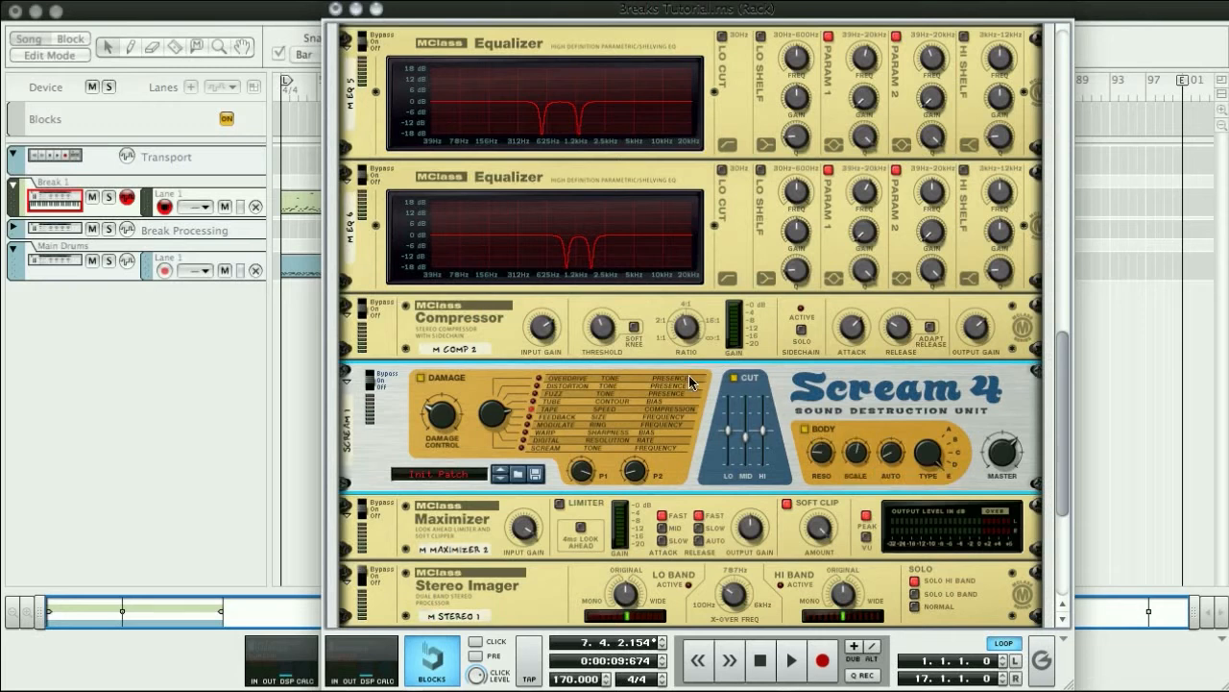
Examine the MClass Maximizer's limiter and its soft clip amount.
scroll(671, 405, down, 3)
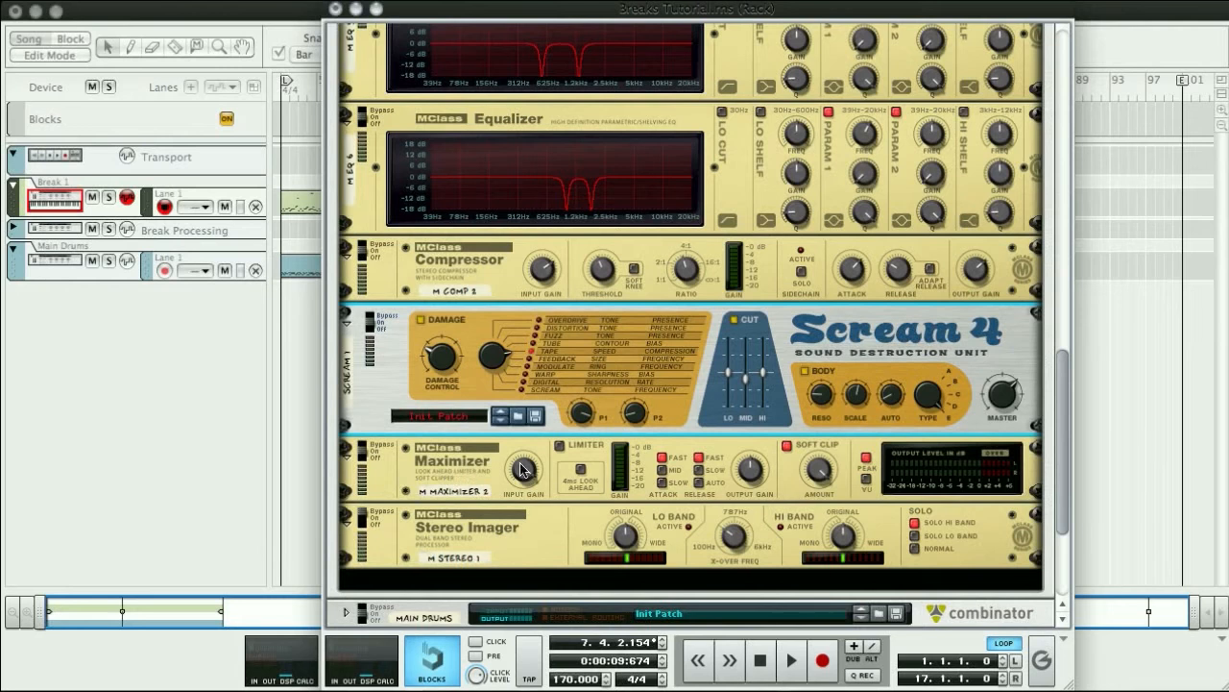
click(475, 479)
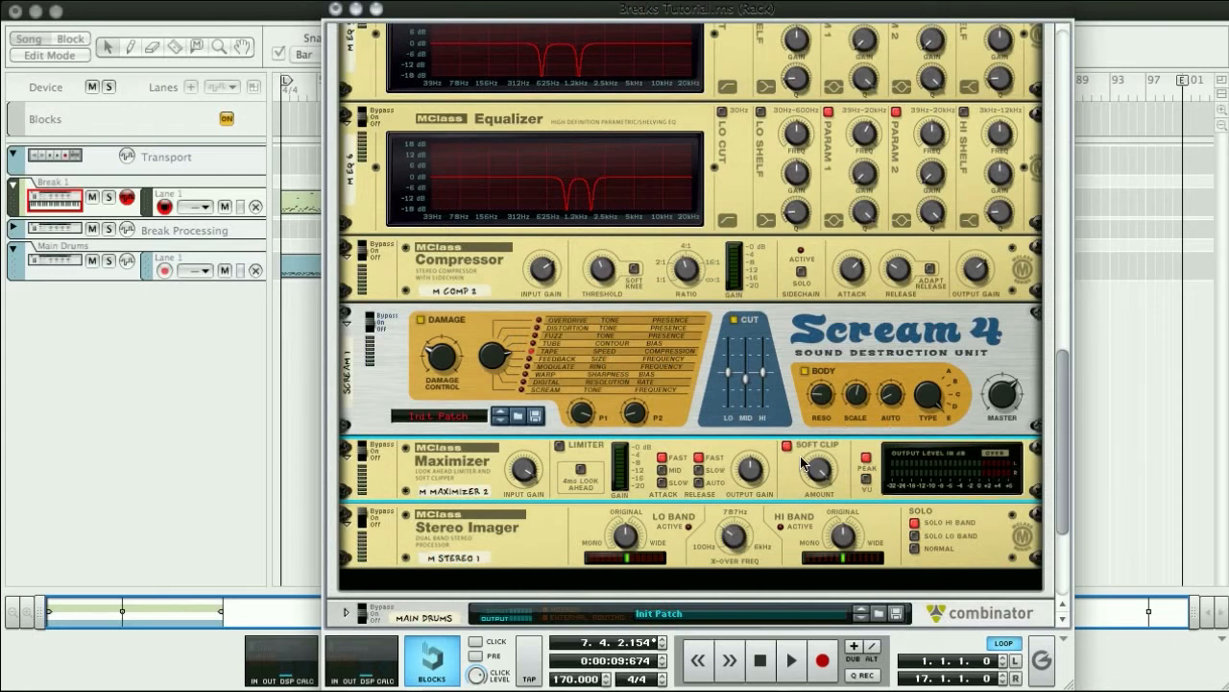
click(560, 447)
mouse_move(816, 473)
mouse_move(816, 480)
Set the MClass Stereo Imager's crossover frequency to about 340 Hz while listening to the break.
click(362, 525)
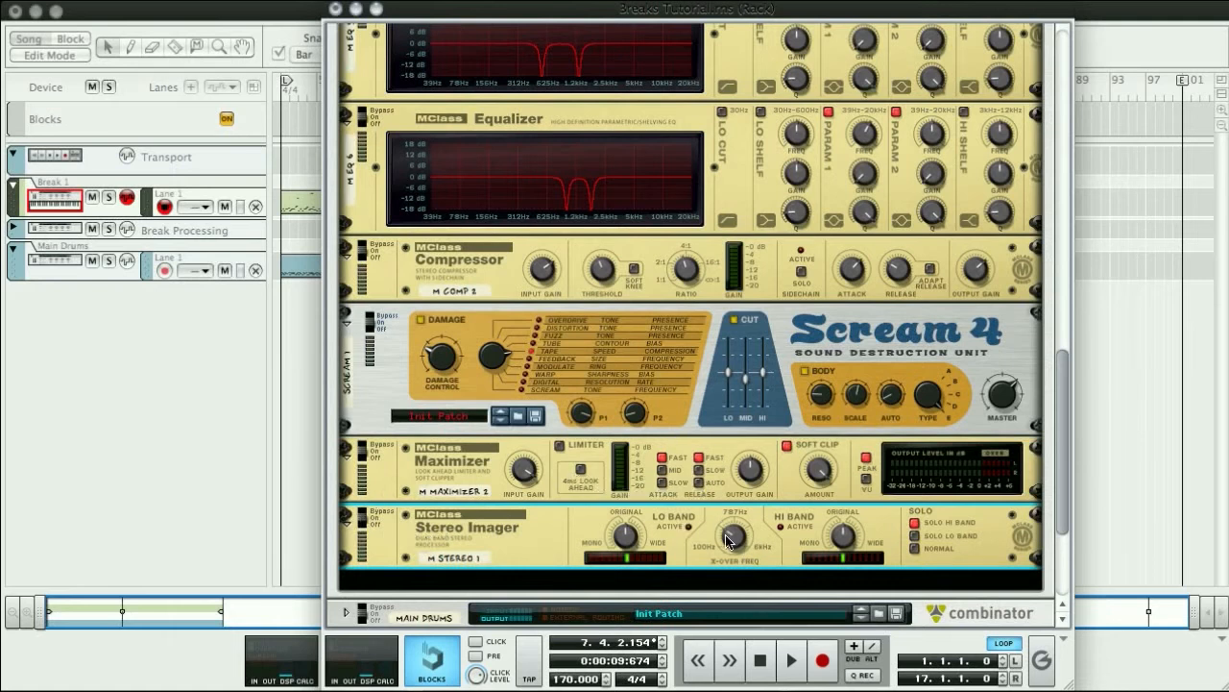
mouse_move(730, 542)
key(Tab)
key(Tab)
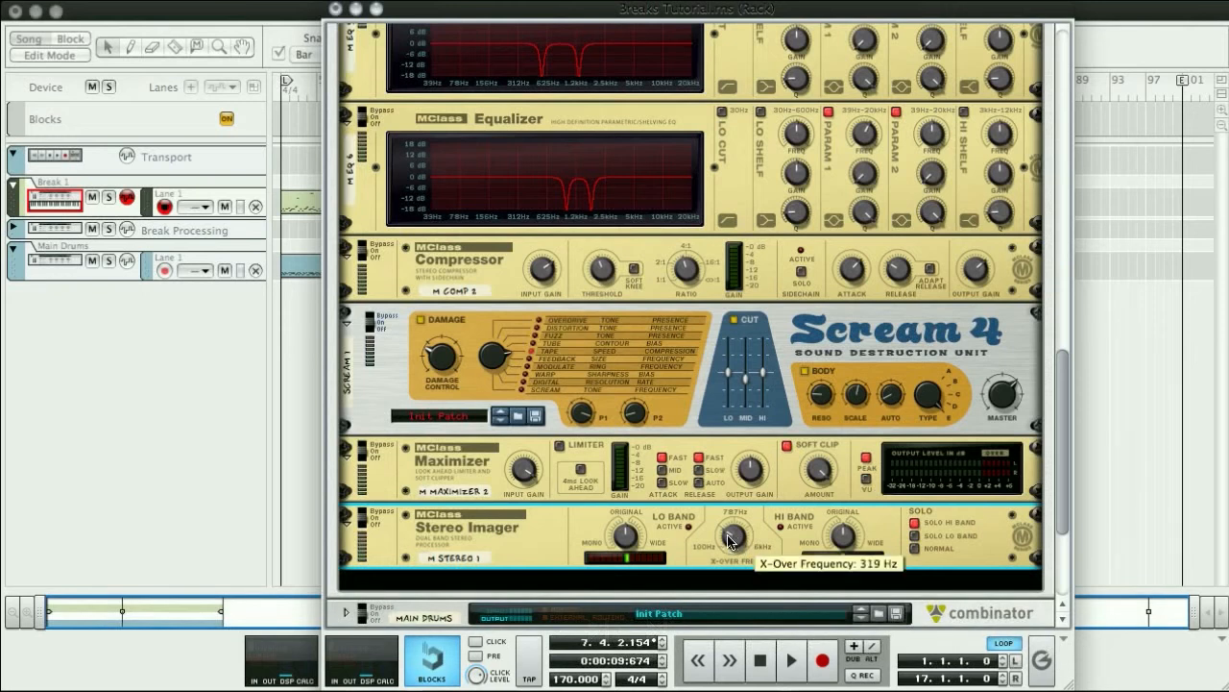
drag(729, 543, 733, 549)
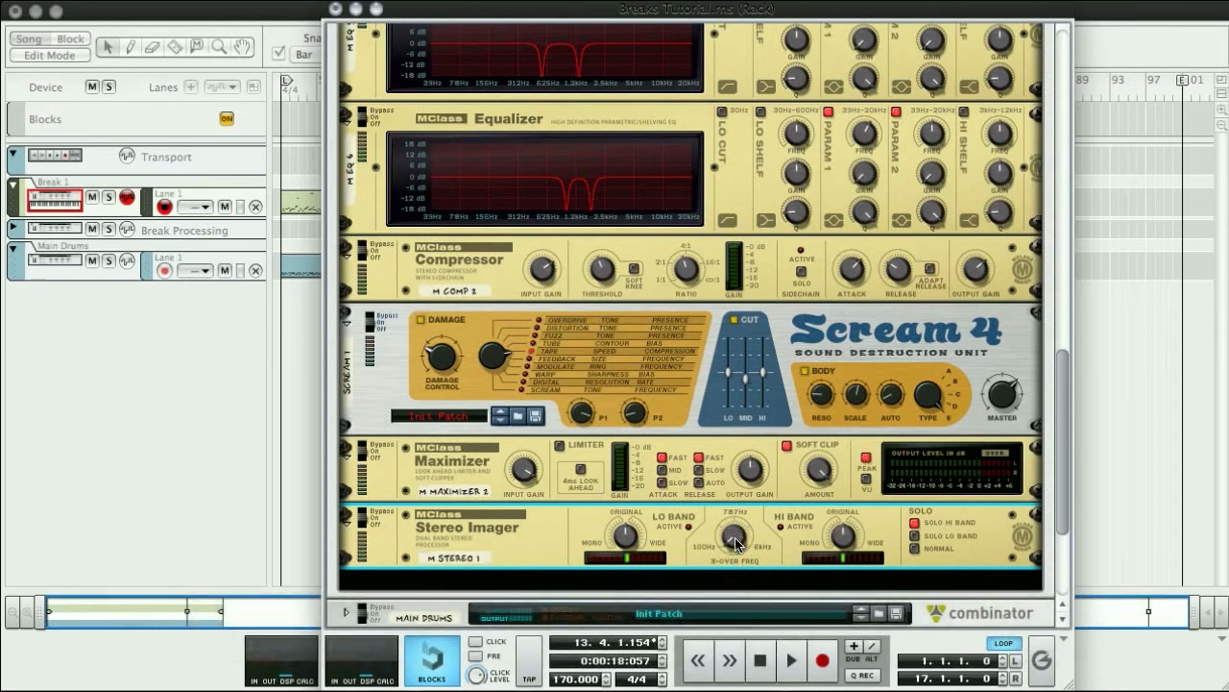
drag(737, 545, 734, 527)
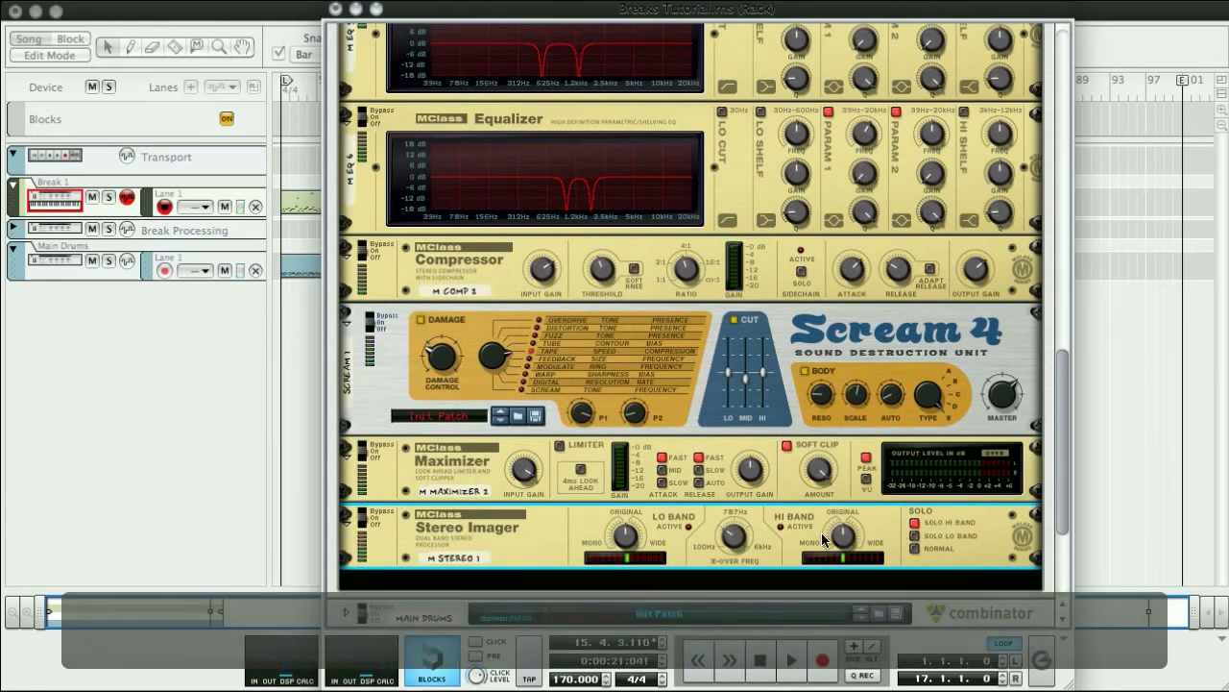
Try varying the Stereo Imager's high band width and narrowing its low band width to -64, and restore both.
mouse_move(831, 540)
mouse_down()
mouse_move(832, 501)
mouse_move(840, 539)
mouse_up()
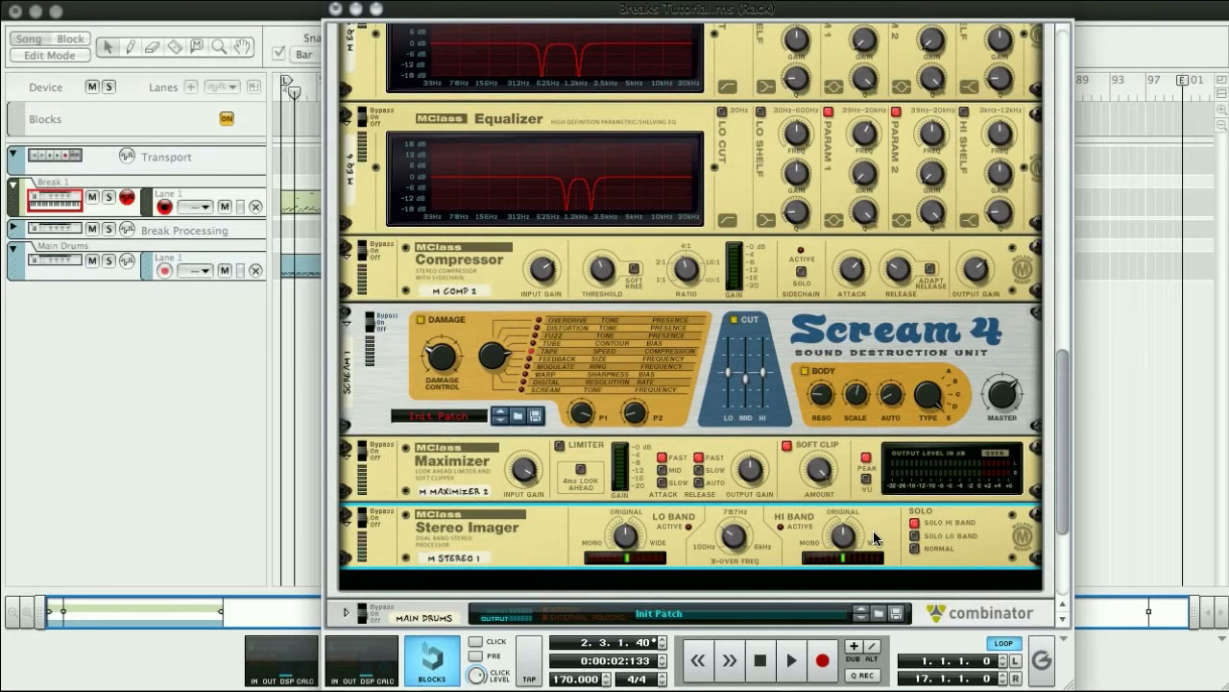
mouse_move(843, 533)
mouse_down()
mouse_move(843, 515)
mouse_move(851, 543)
mouse_up()
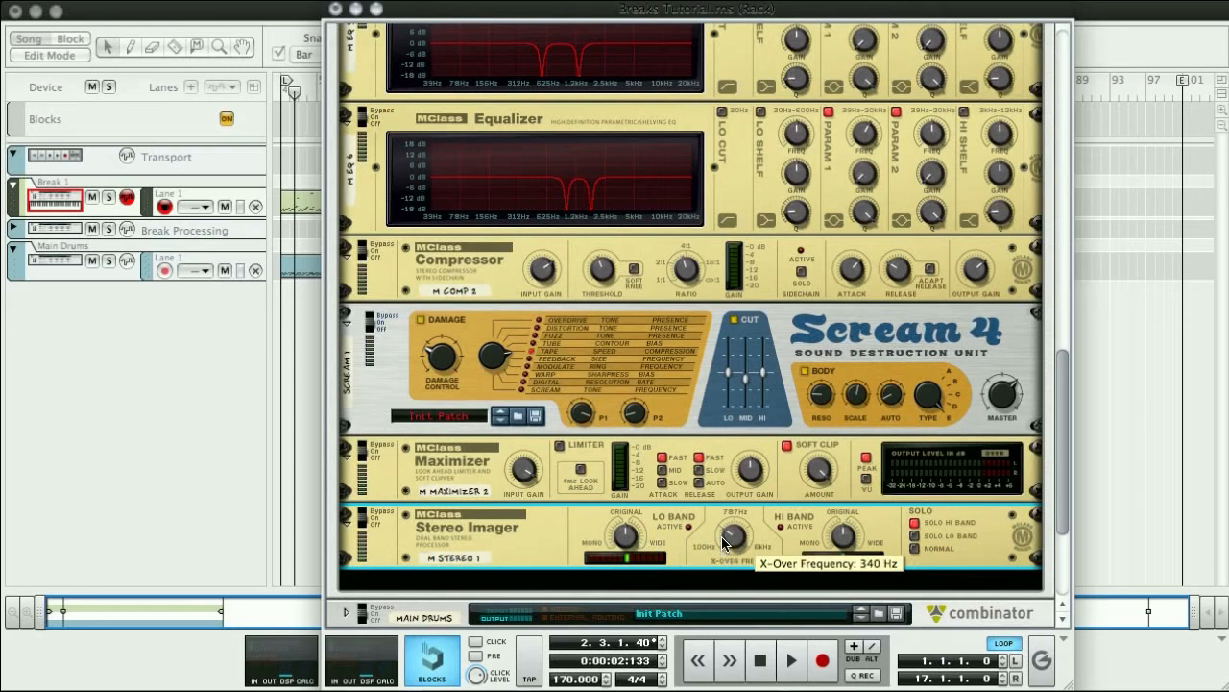
drag(624, 538, 620, 684)
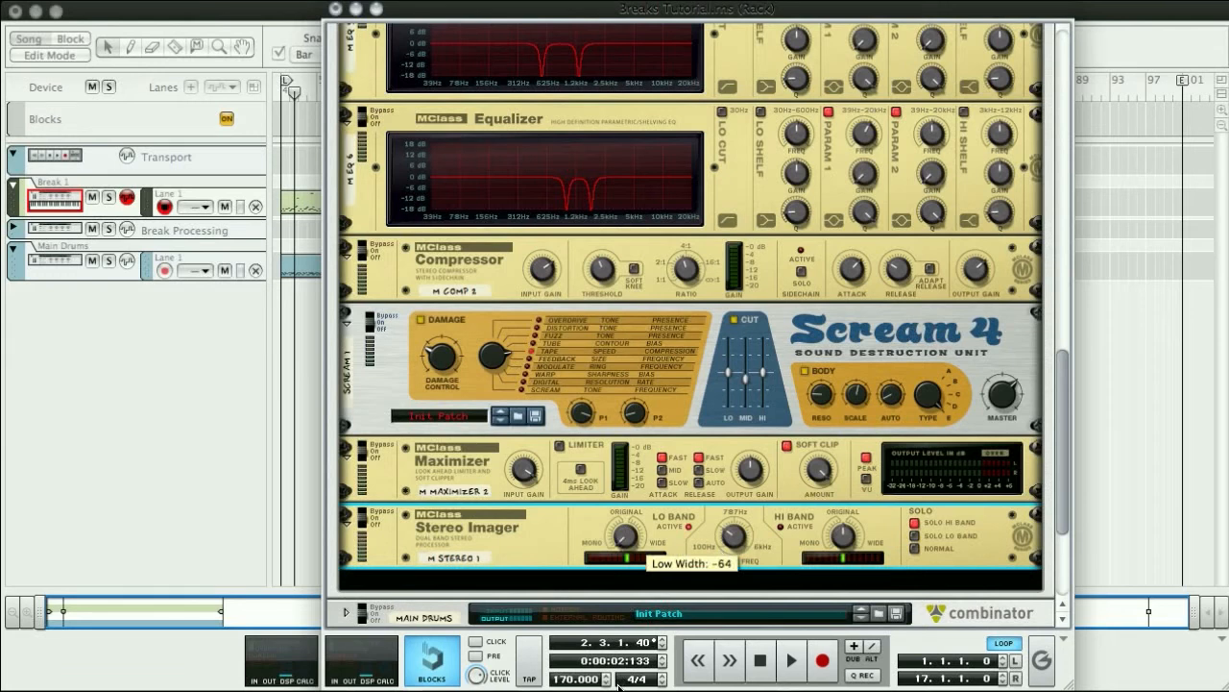
drag(625, 577, 612, 540)
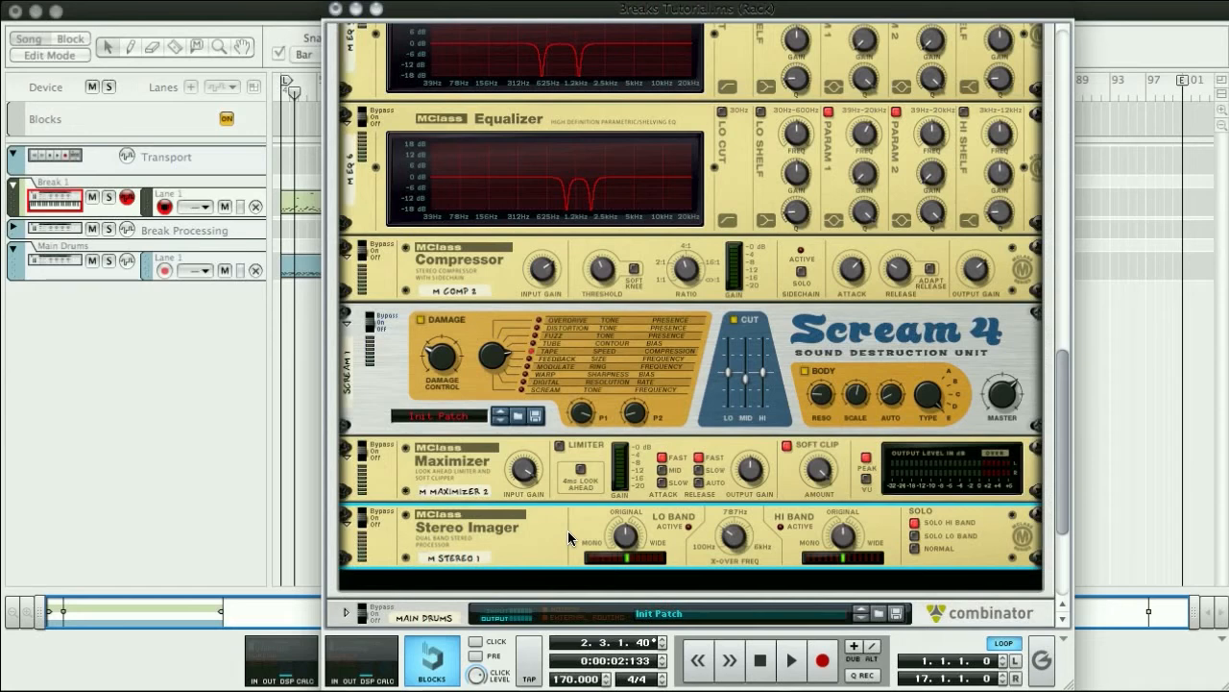
Fold the Break Processing combinator in the rack.
scroll(567, 530, up, 15)
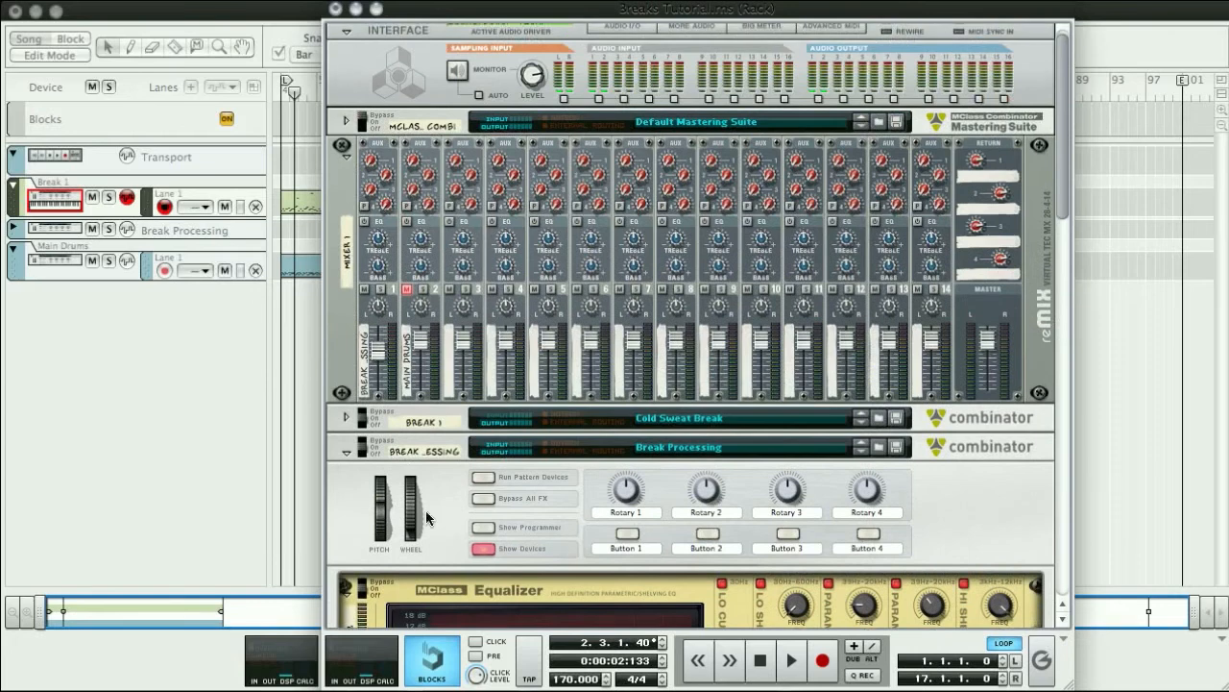
click(346, 457)
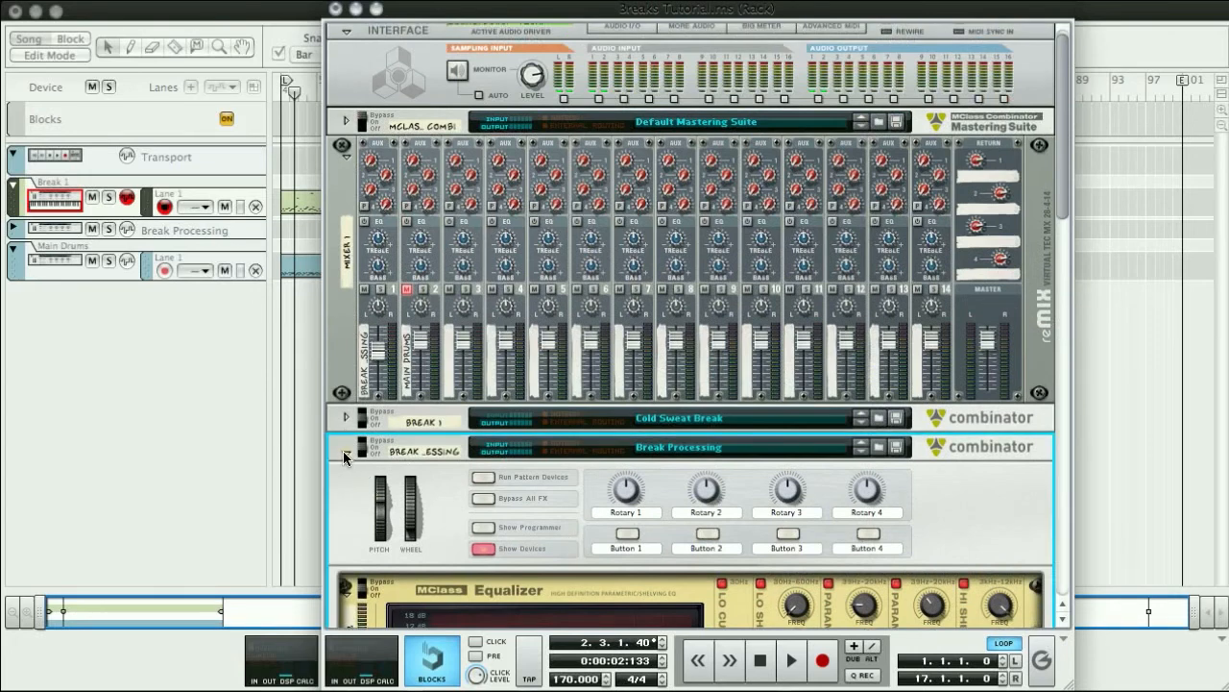
click(346, 454)
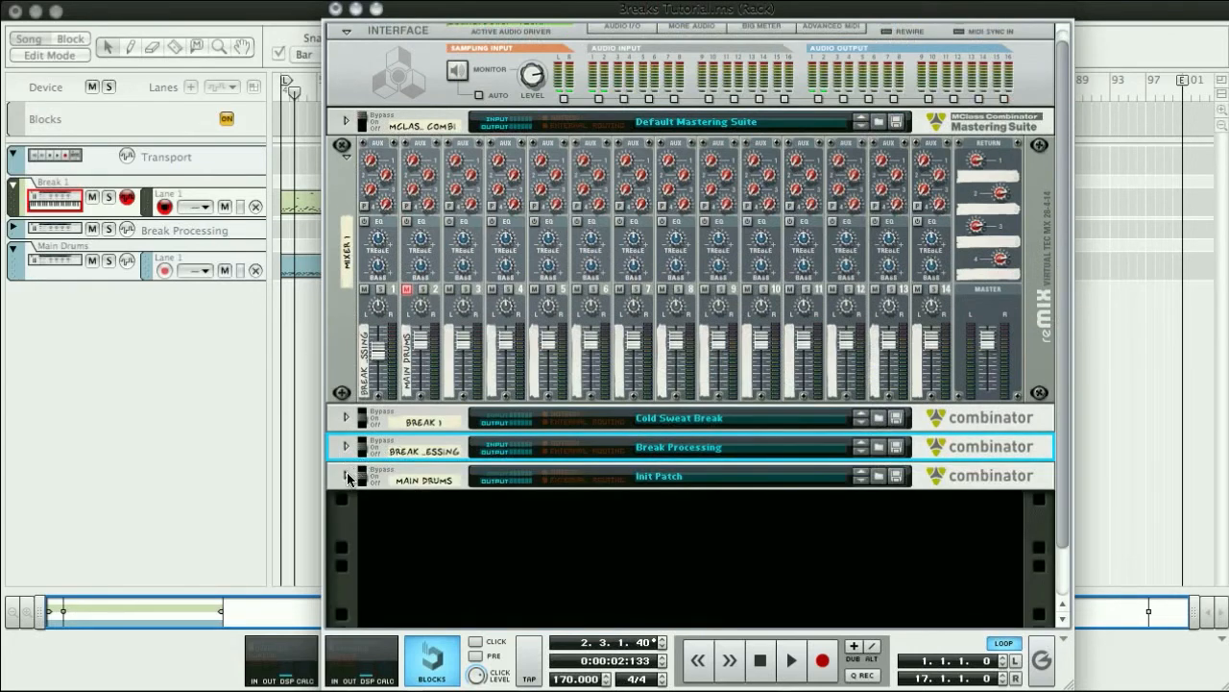
Unmute the Main Drums mixer channel and play the break together with the main drums.
click(407, 293)
key(space)
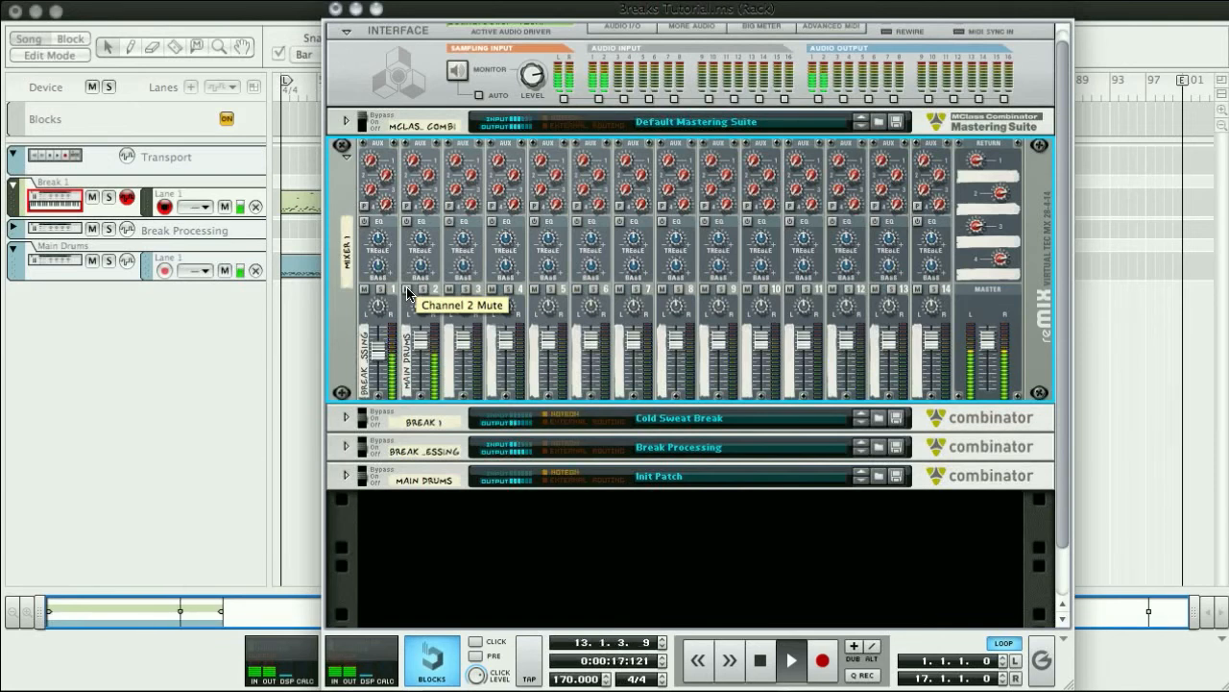
key(space)
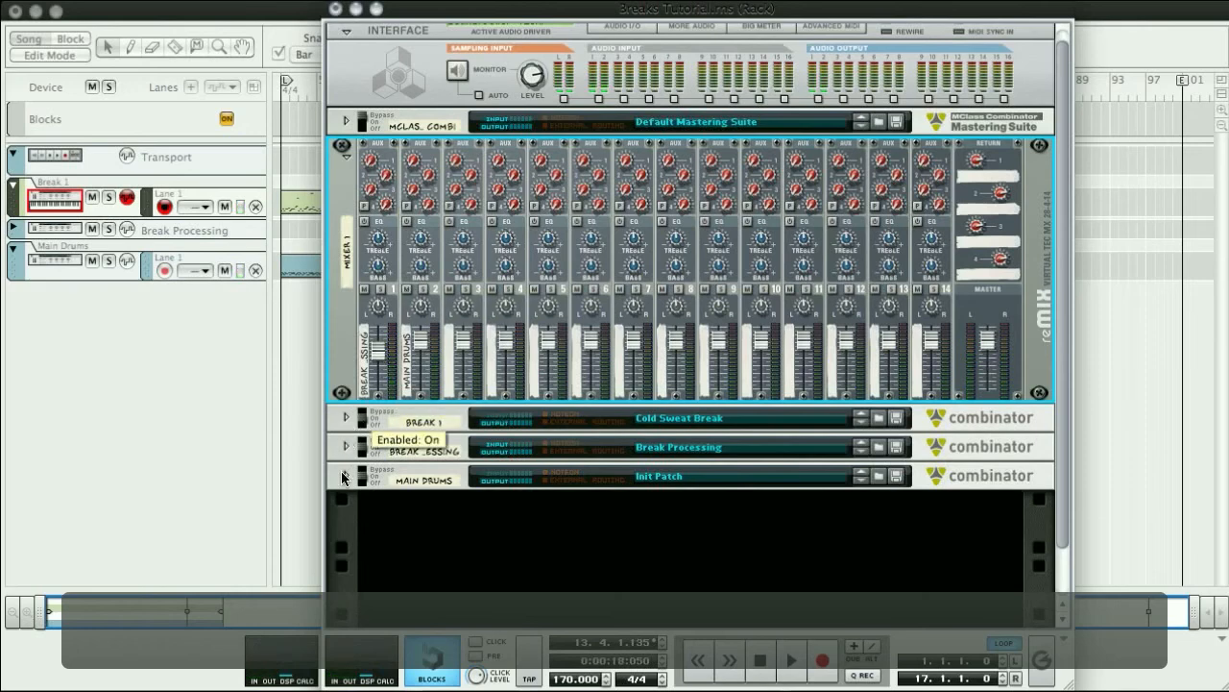
Unfold the Main Drums combinator and audition Kong's drum pads 1 and 5.
click(344, 476)
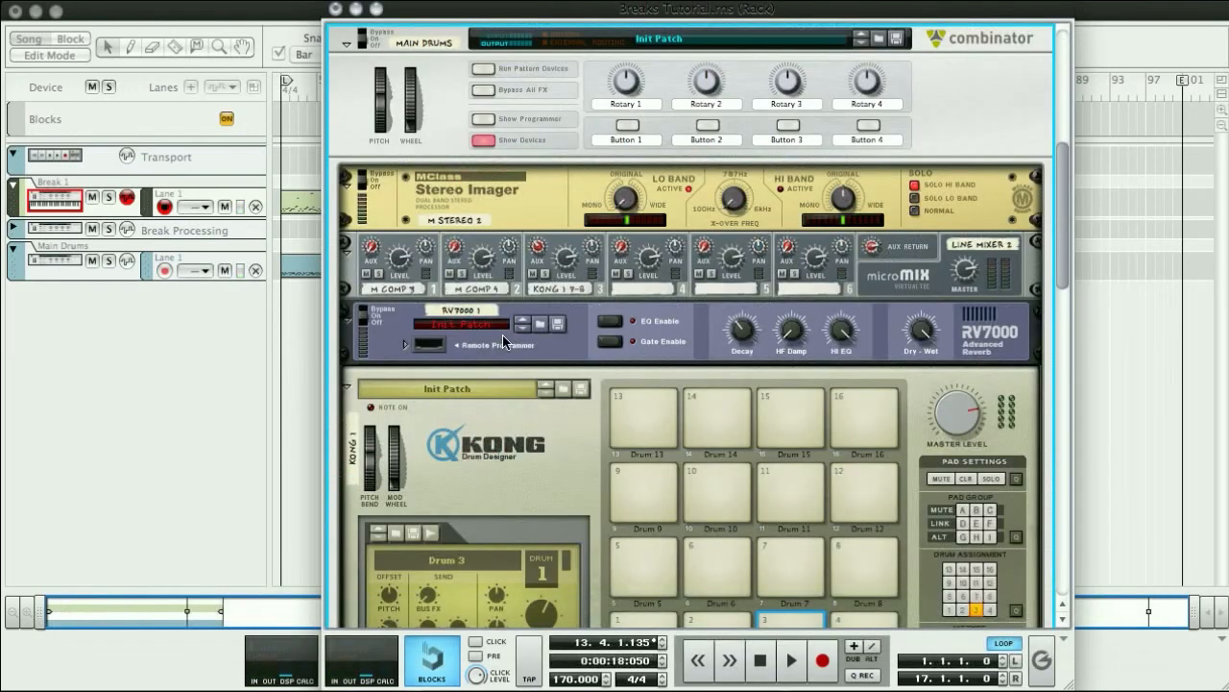
scroll(503, 336, down, 5)
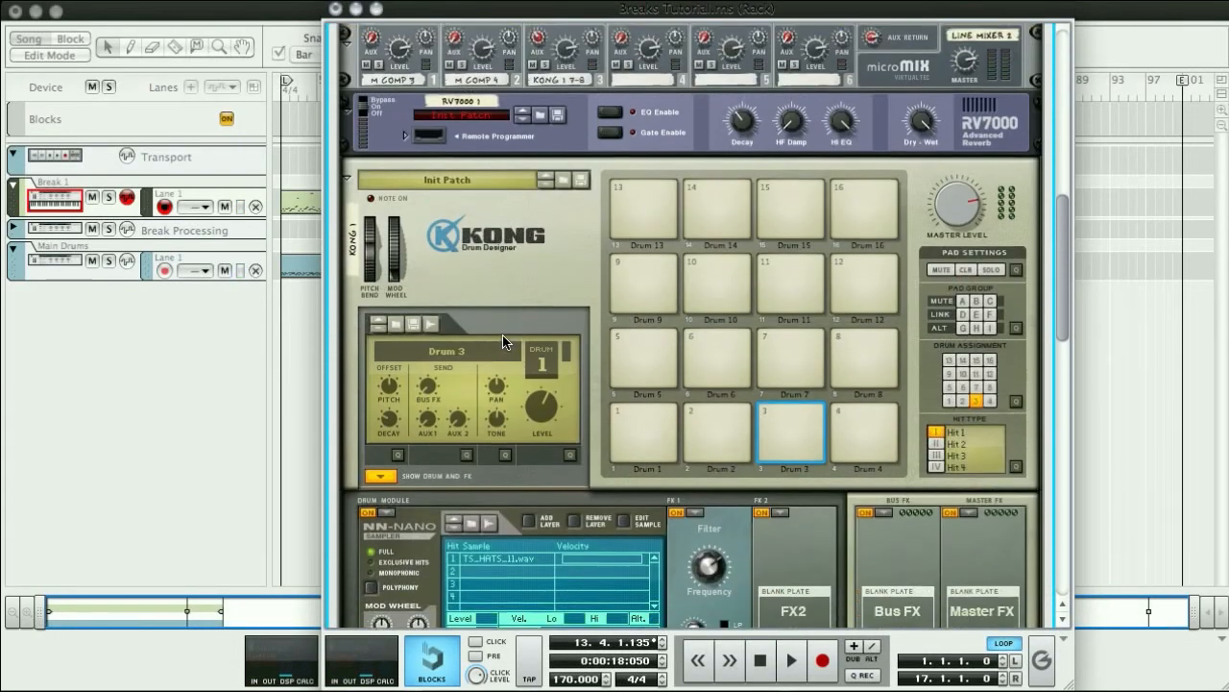
click(642, 427)
click(644, 426)
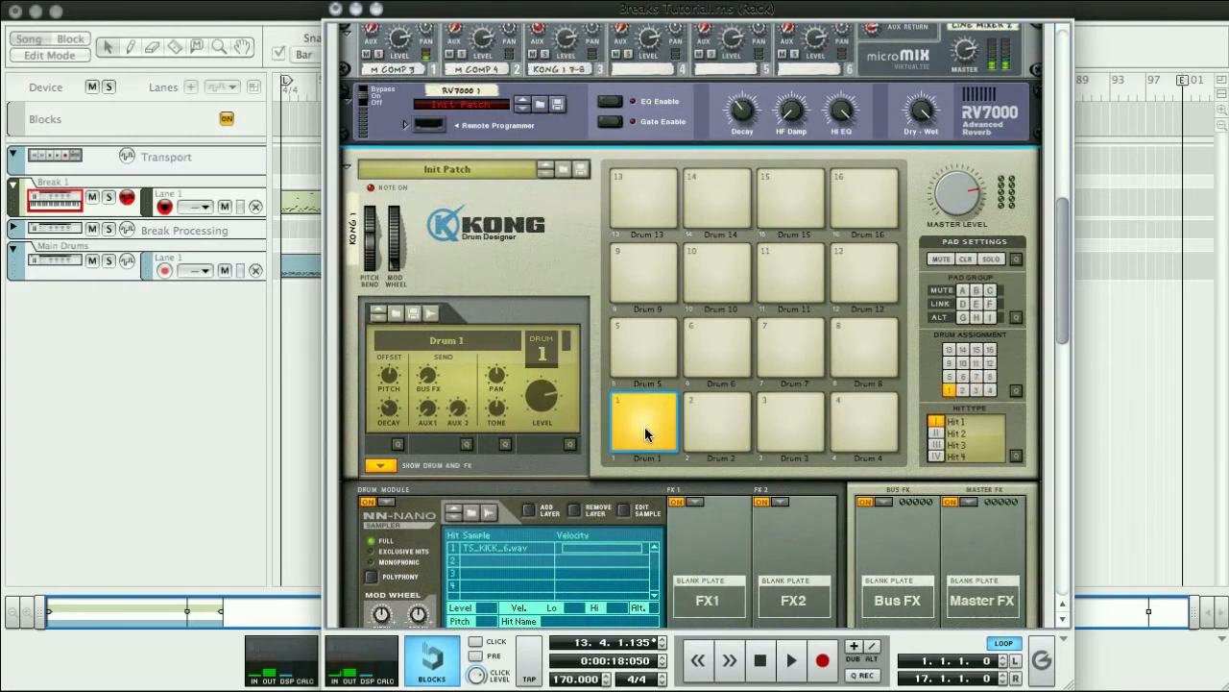
click(651, 372)
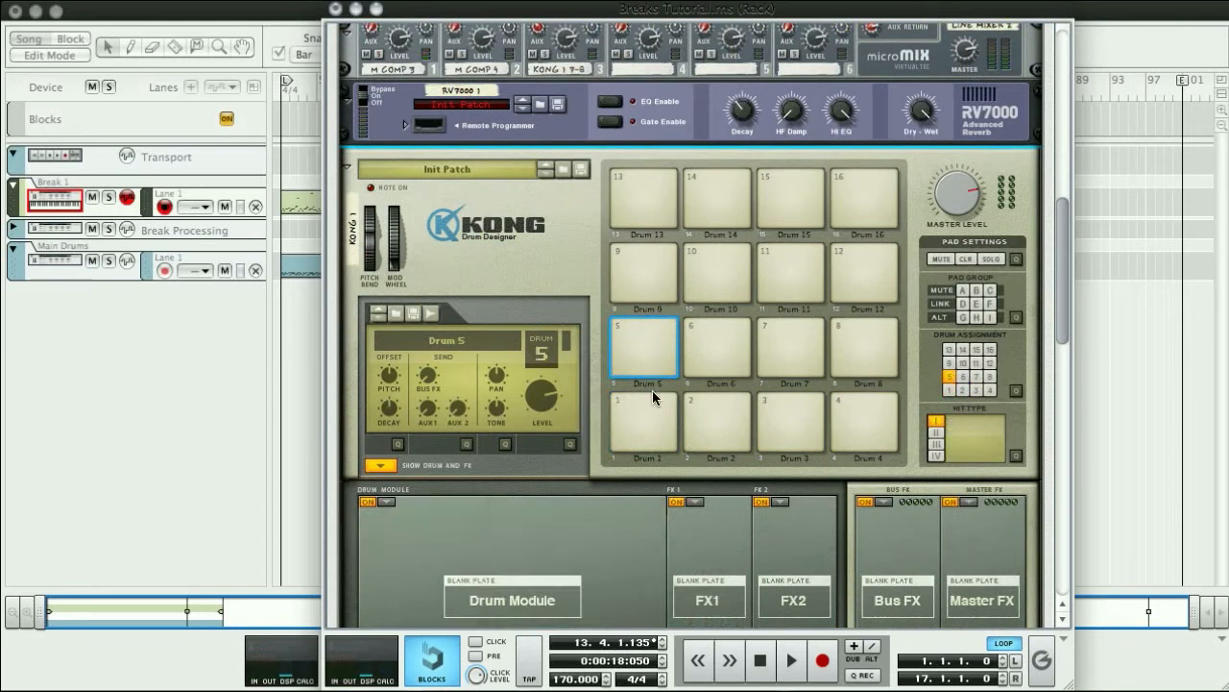
Audition Kong's drum pads 1, 2, 3 and 7 in the Main Drums combinator.
click(652, 430)
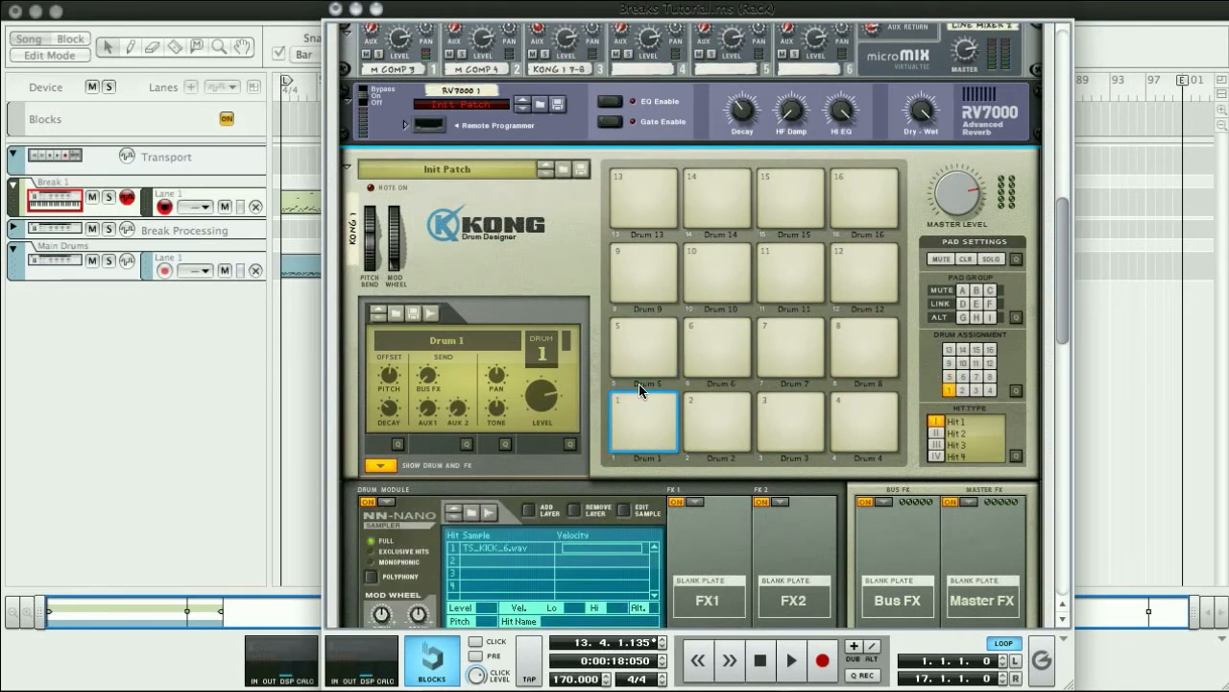
scroll(641, 388, up, 7)
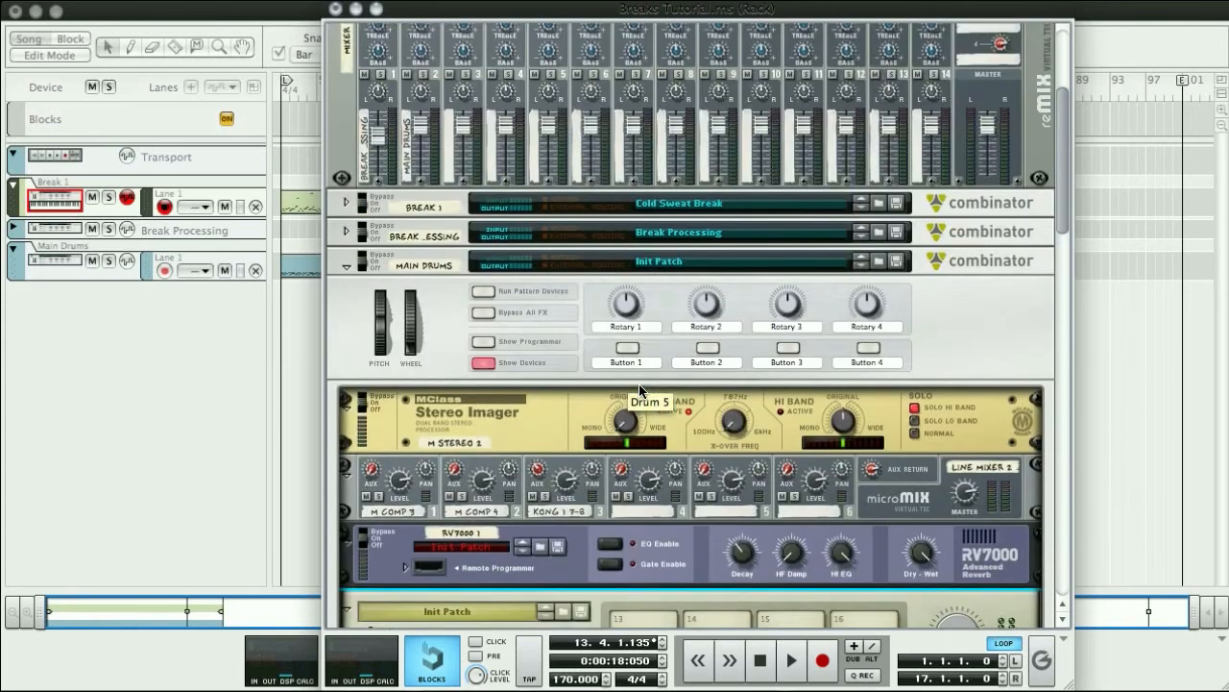
scroll(640, 388, down, 8)
click(727, 542)
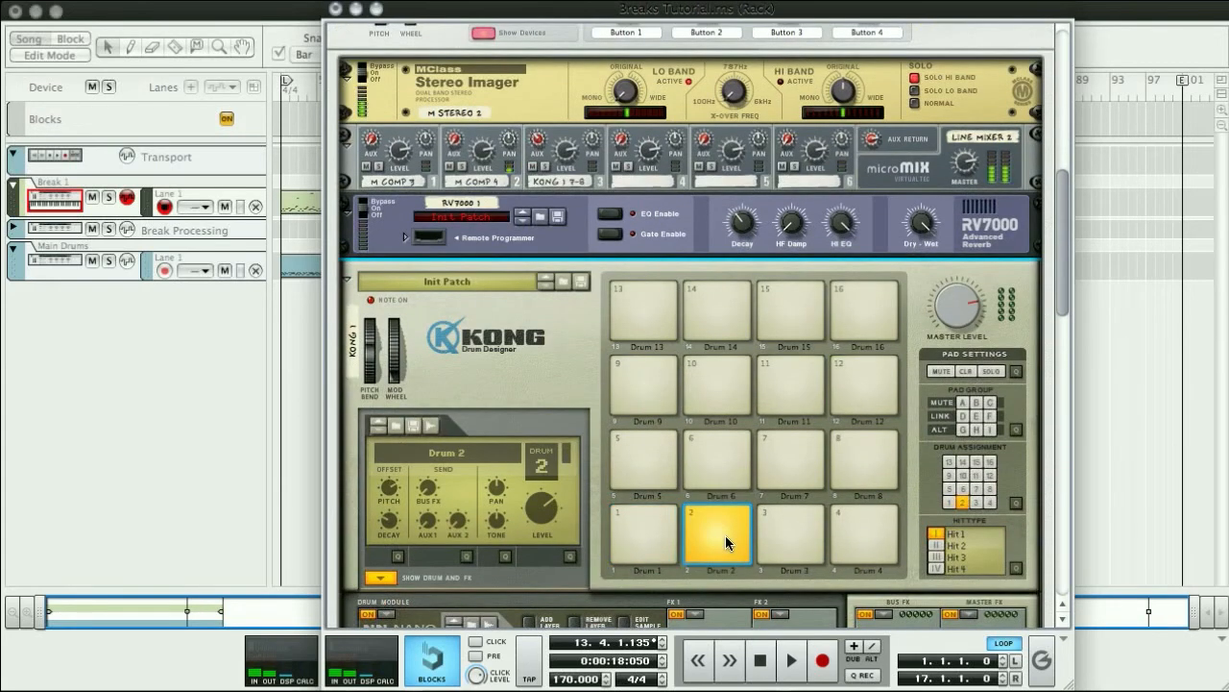
click(725, 535)
click(783, 538)
click(783, 538)
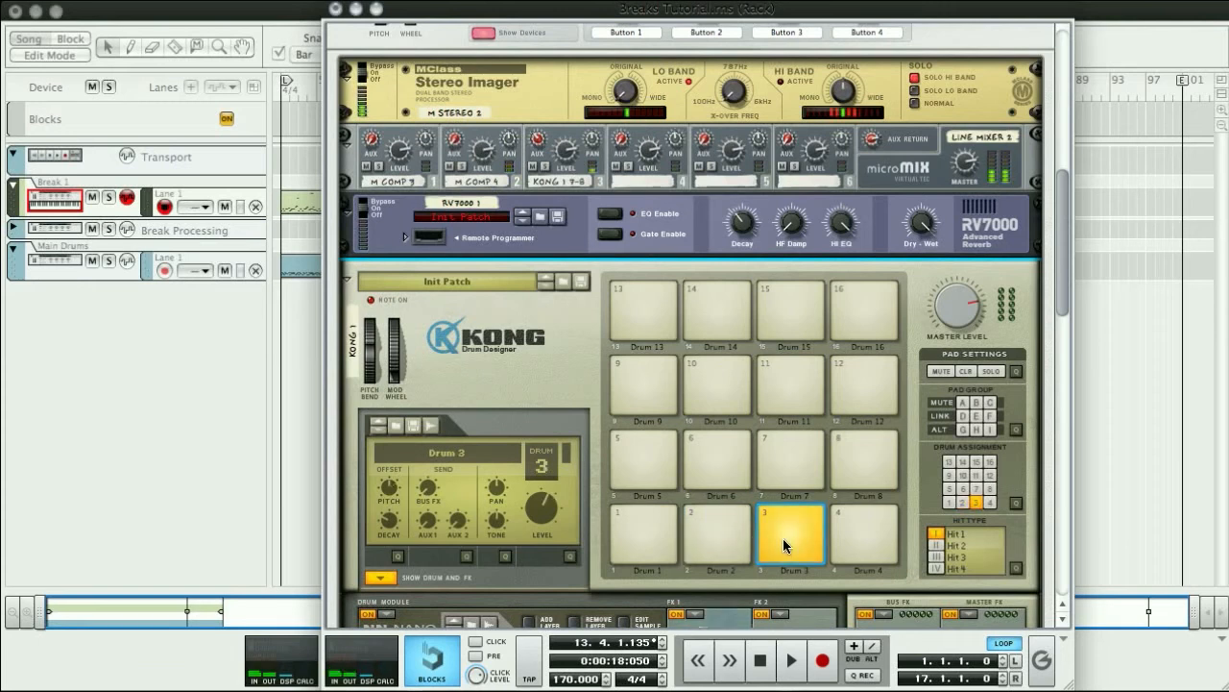
click(787, 456)
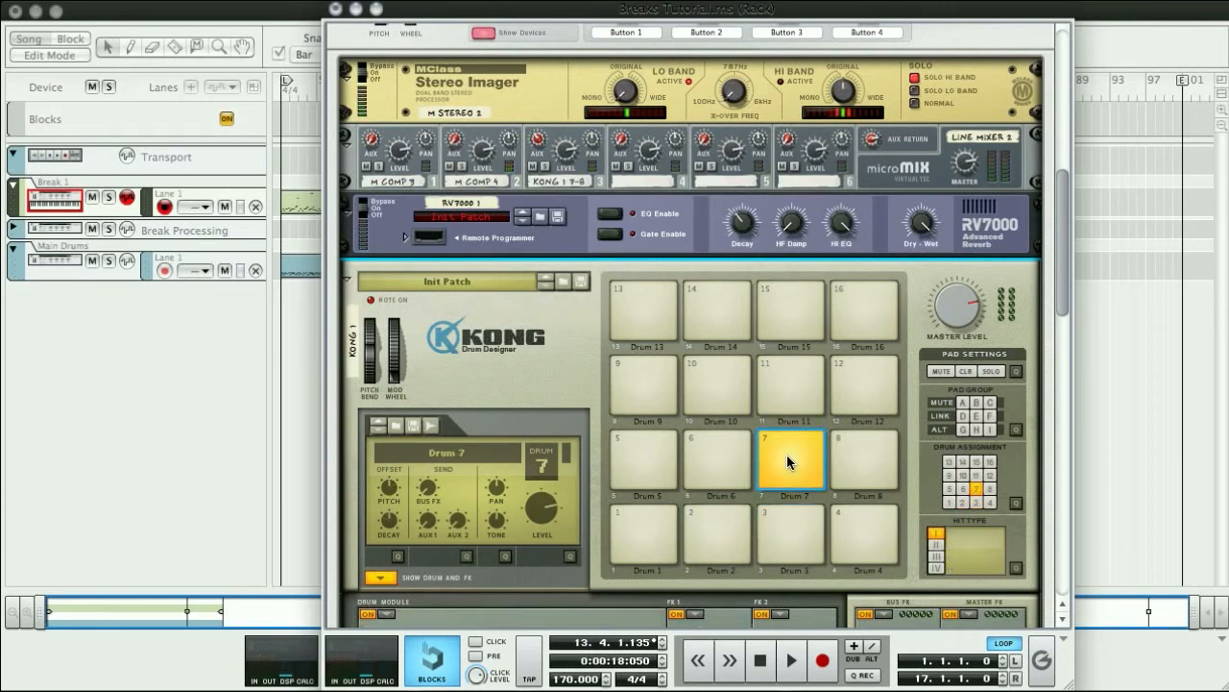
click(794, 548)
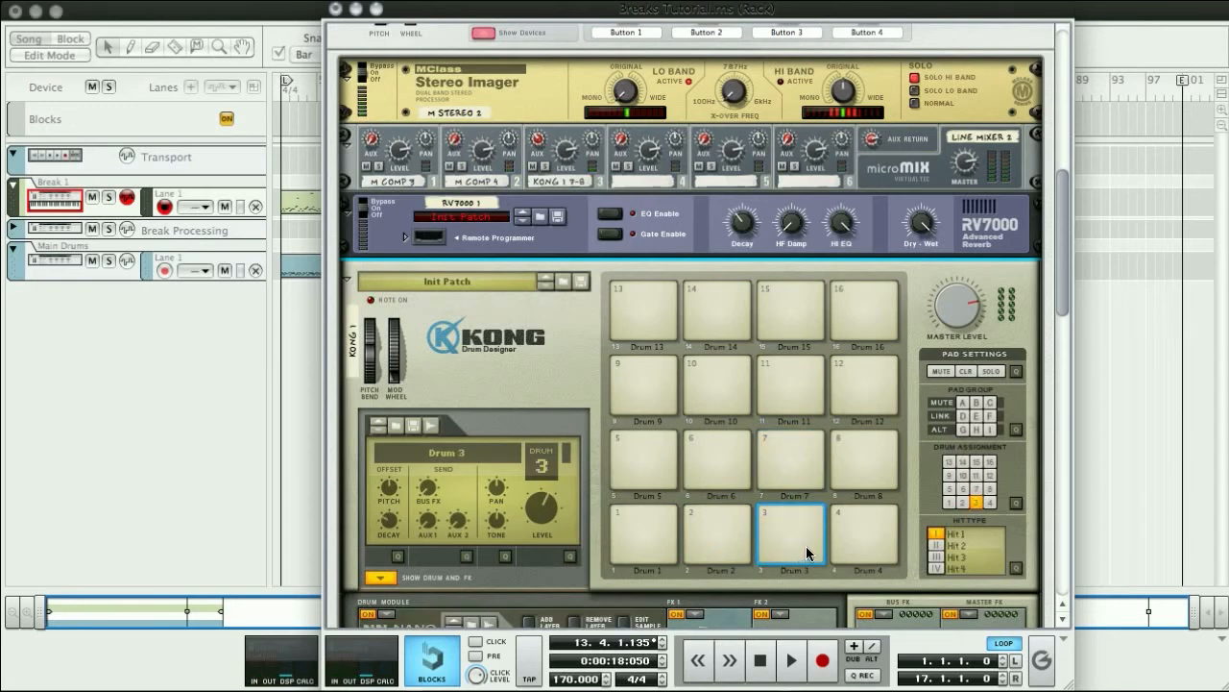
Examine Drum 3's sampler module and filter, and the M EQ 7 equalizer curve below Kong.
scroll(752, 523, down, 10)
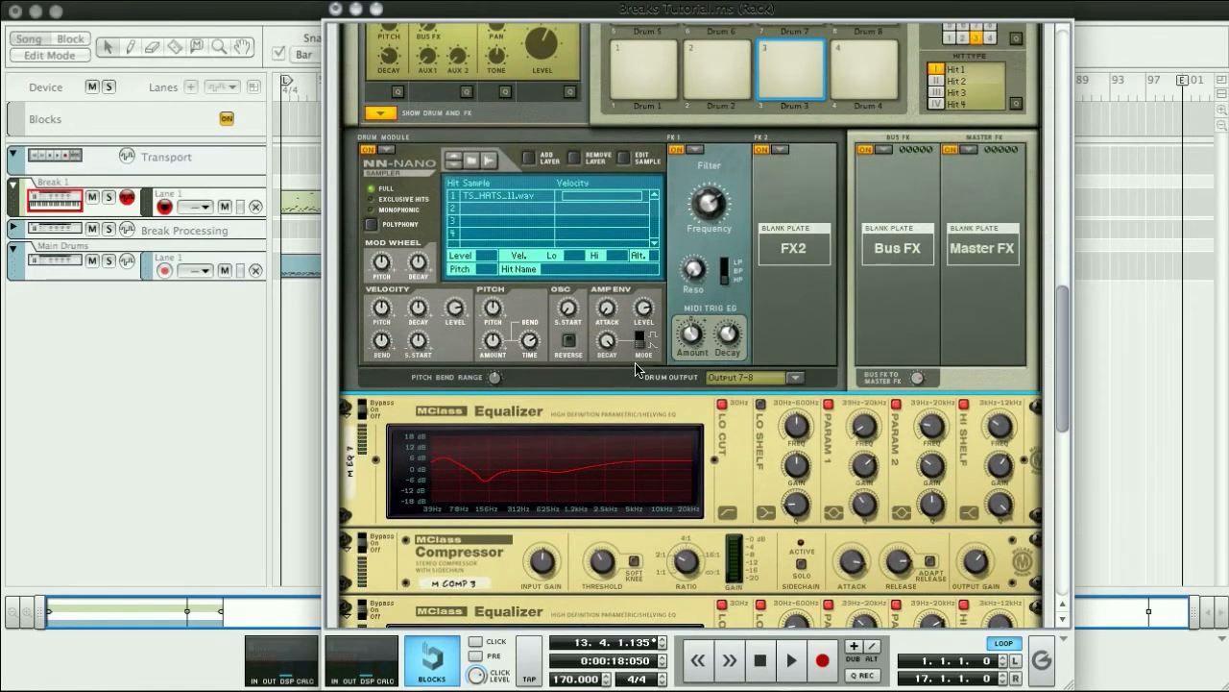
scroll(566, 403, down, 1)
scroll(567, 404, down, 1)
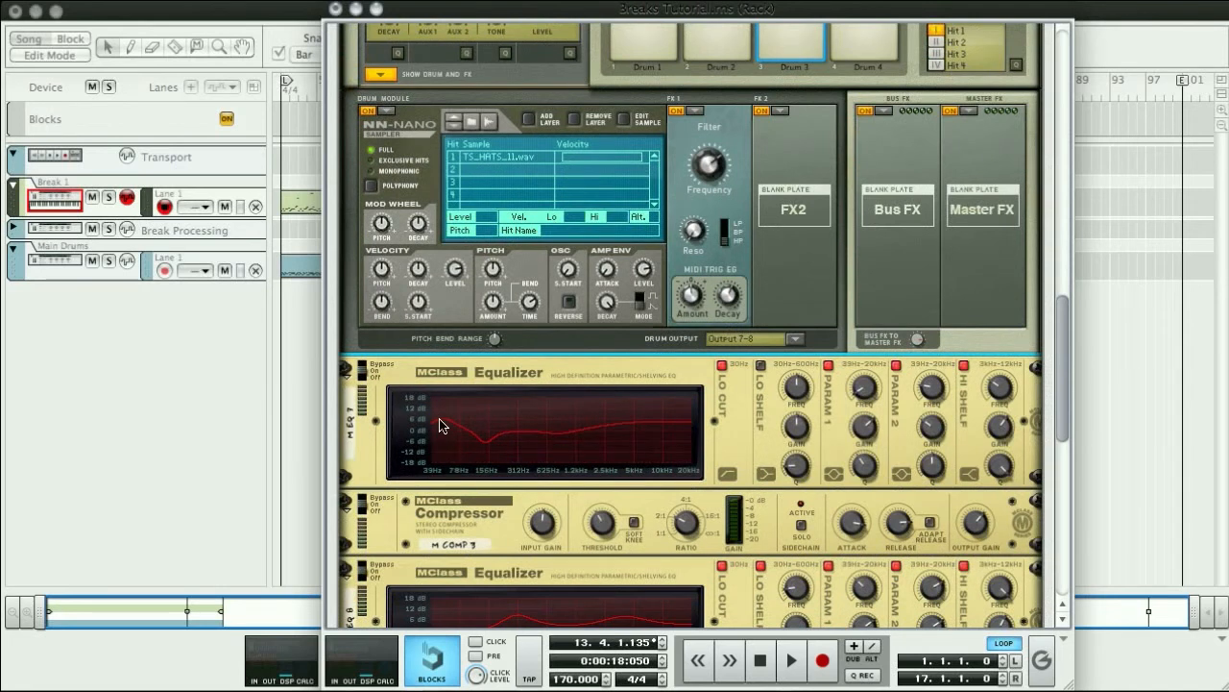
click(867, 401)
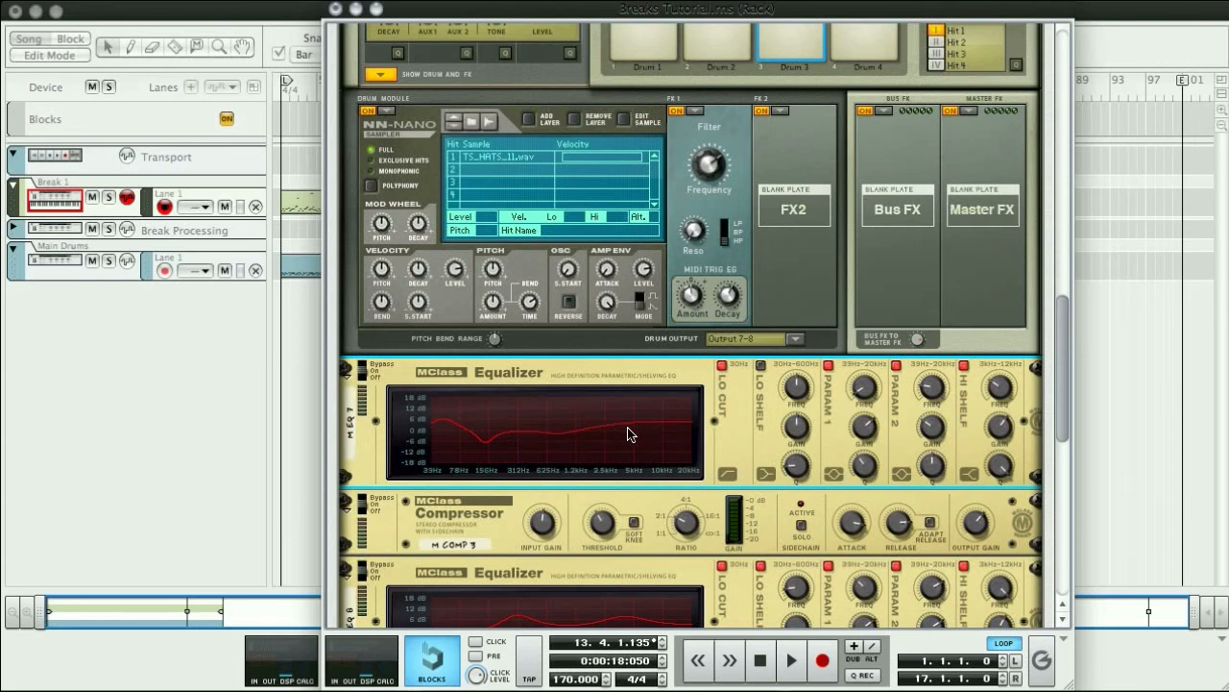
Check the ratio and attack settings of the M COMP 3 compressor.
scroll(525, 472, down, 3)
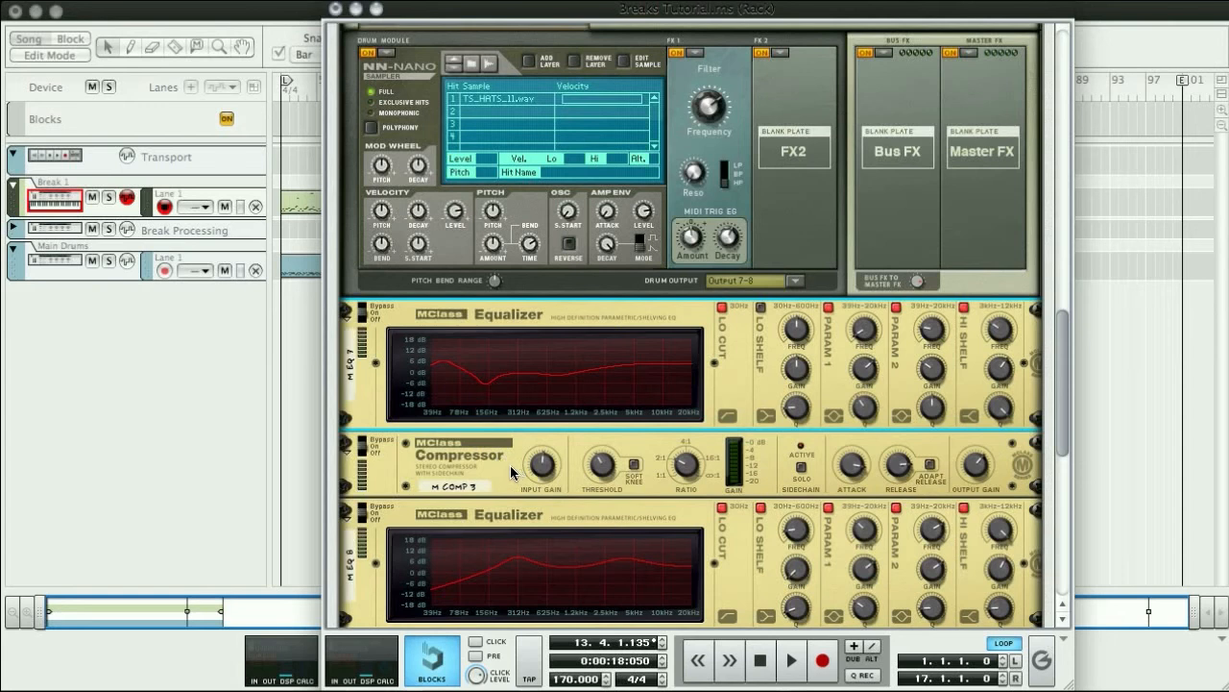
click(686, 465)
drag(686, 465, 683, 466)
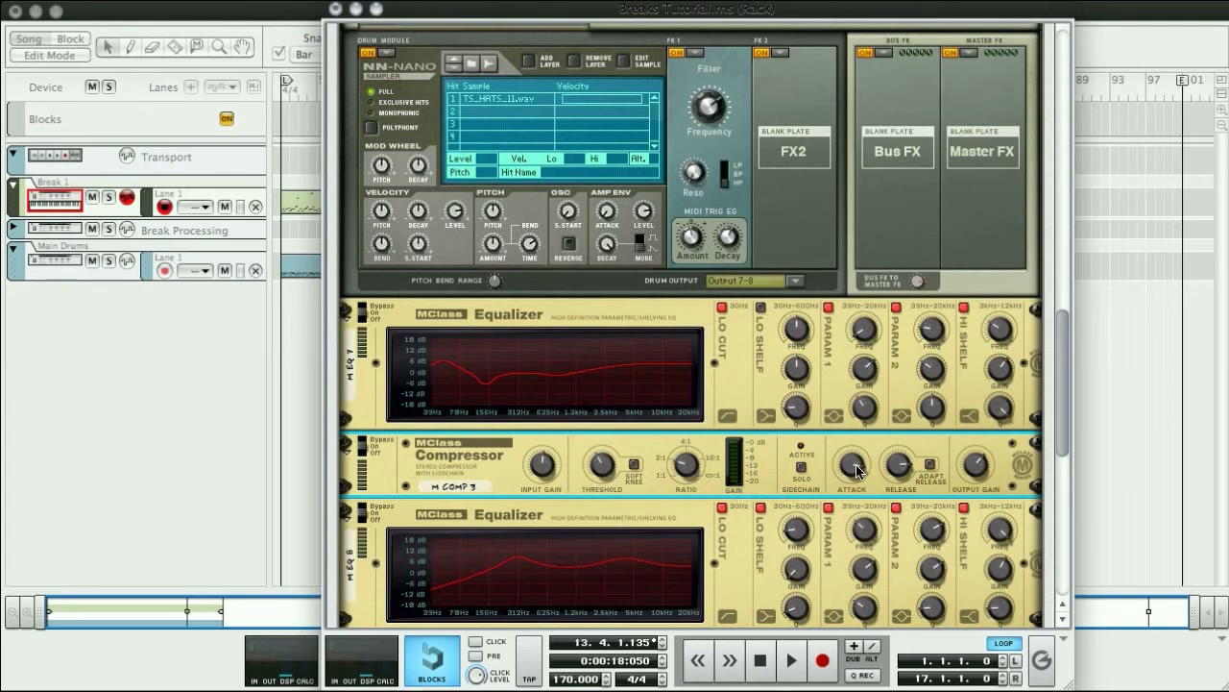
mouse_move(857, 470)
Examine the M EQ 8, M EQ 9 and M EQ 10 curves and the M COMP 4 compressor's ratio.
scroll(603, 441, down, 3)
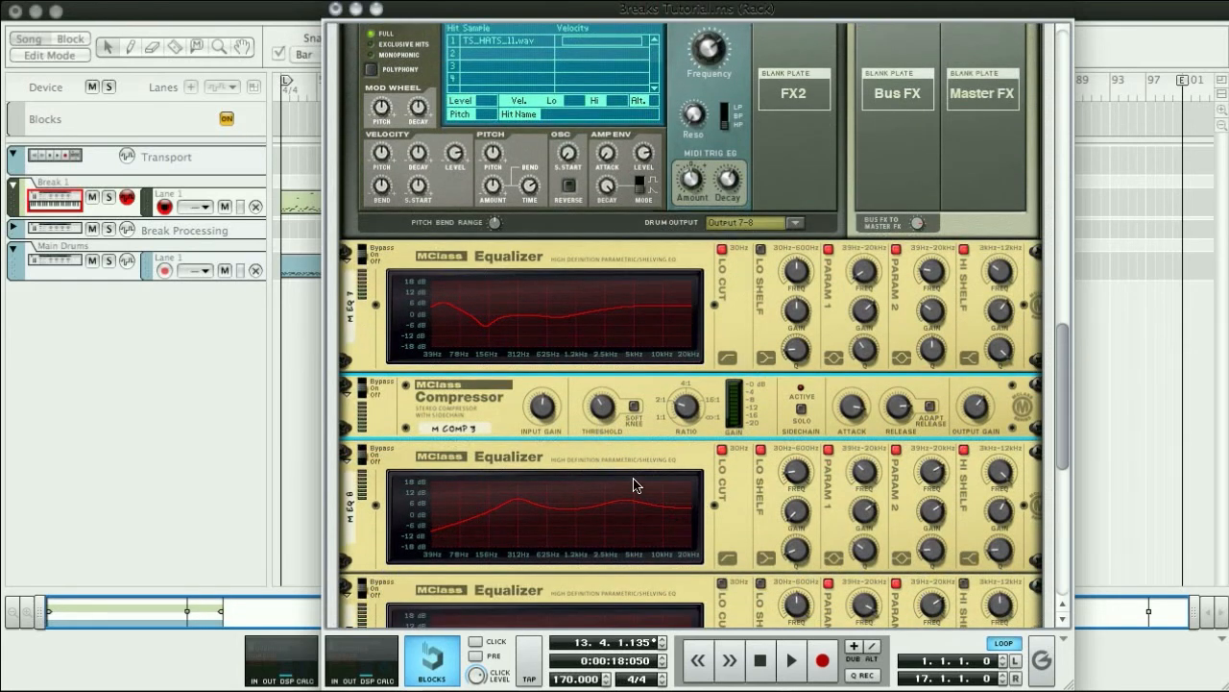
scroll(634, 485, down, 3)
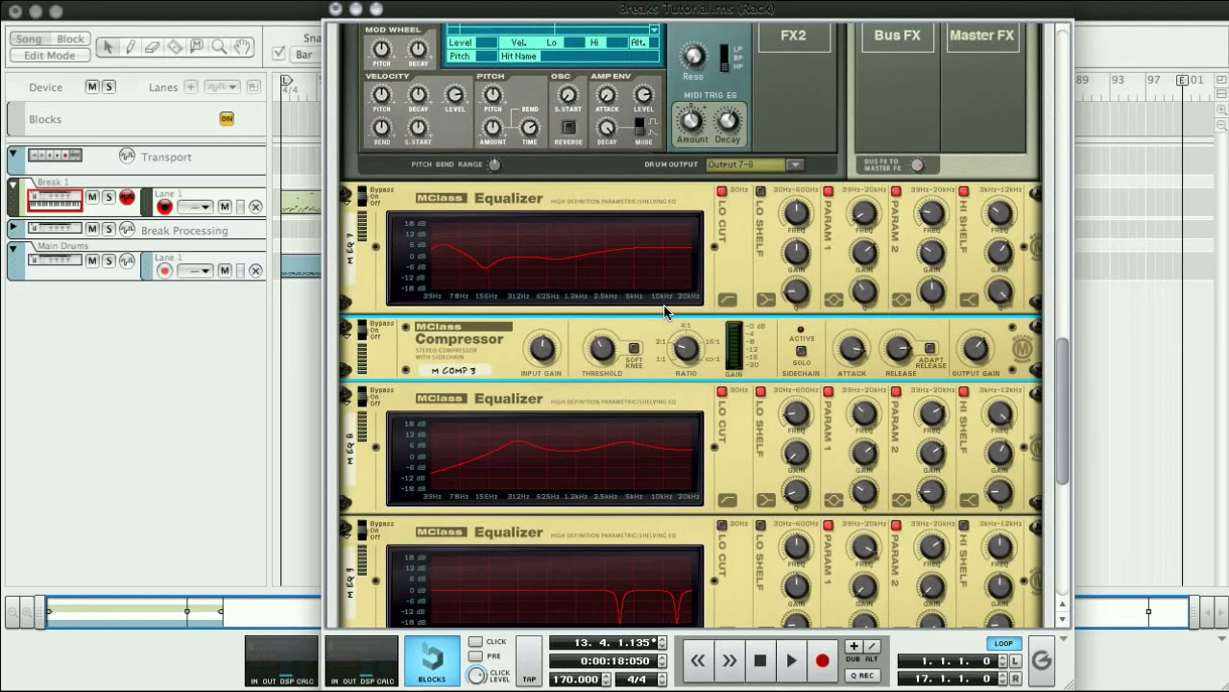
scroll(640, 371, down, 2)
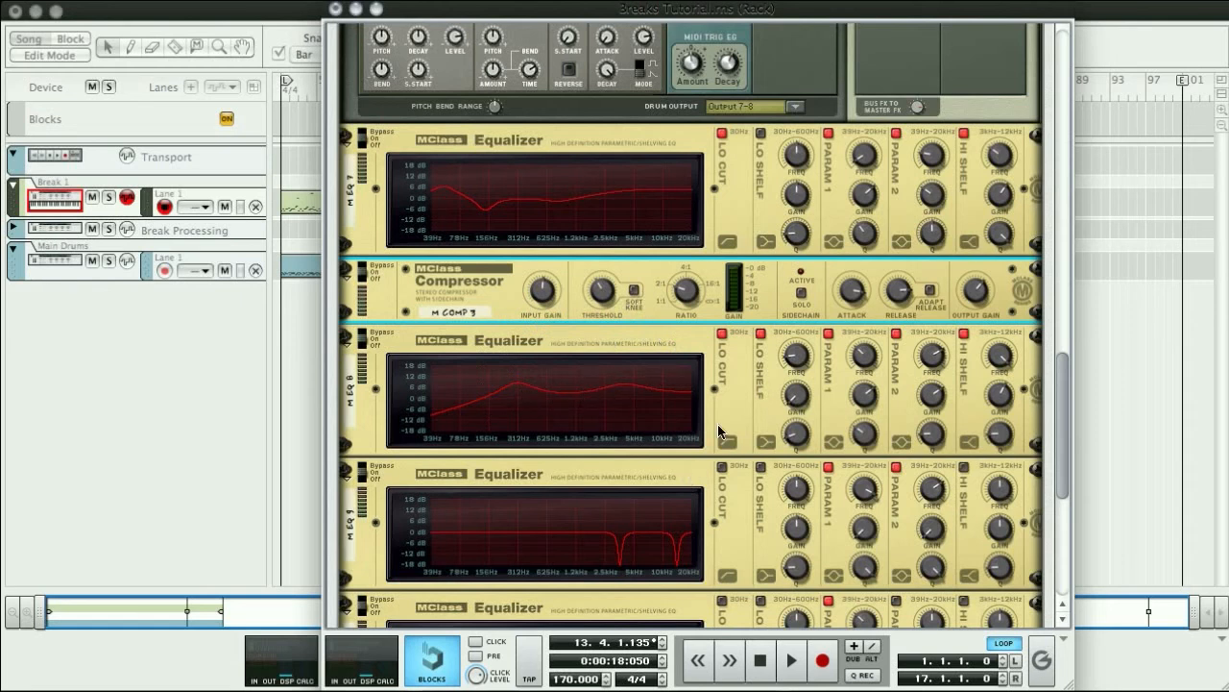
scroll(719, 423, down, 3)
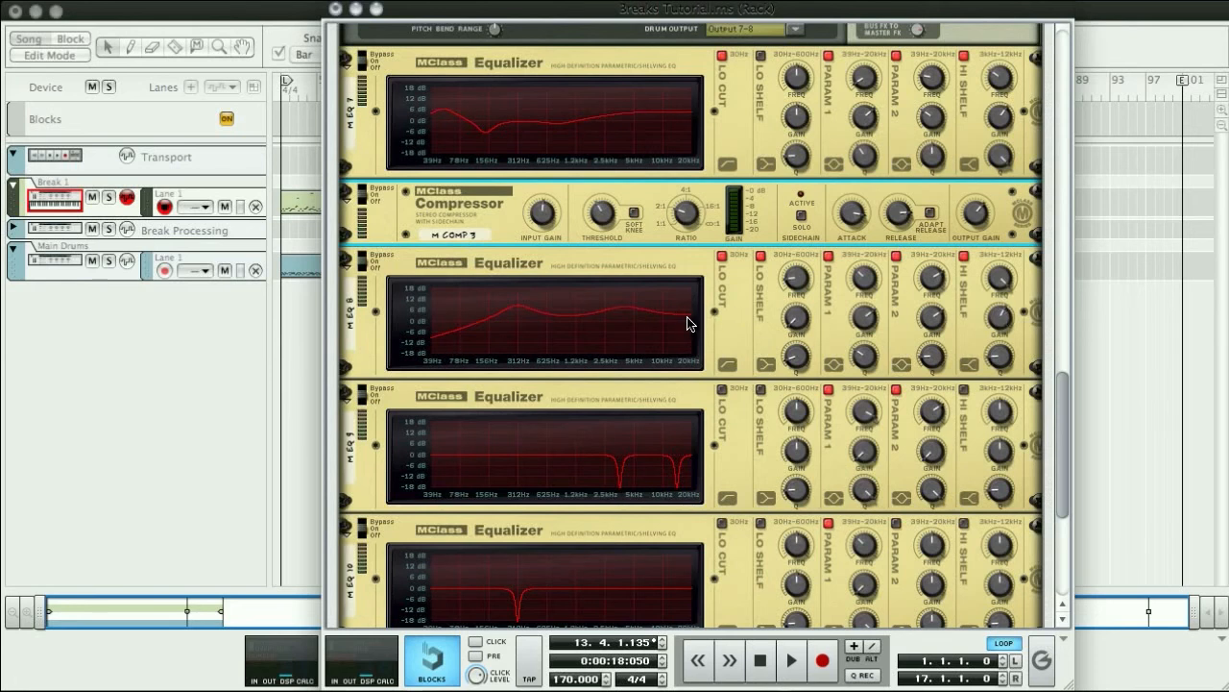
scroll(713, 324, down, 2)
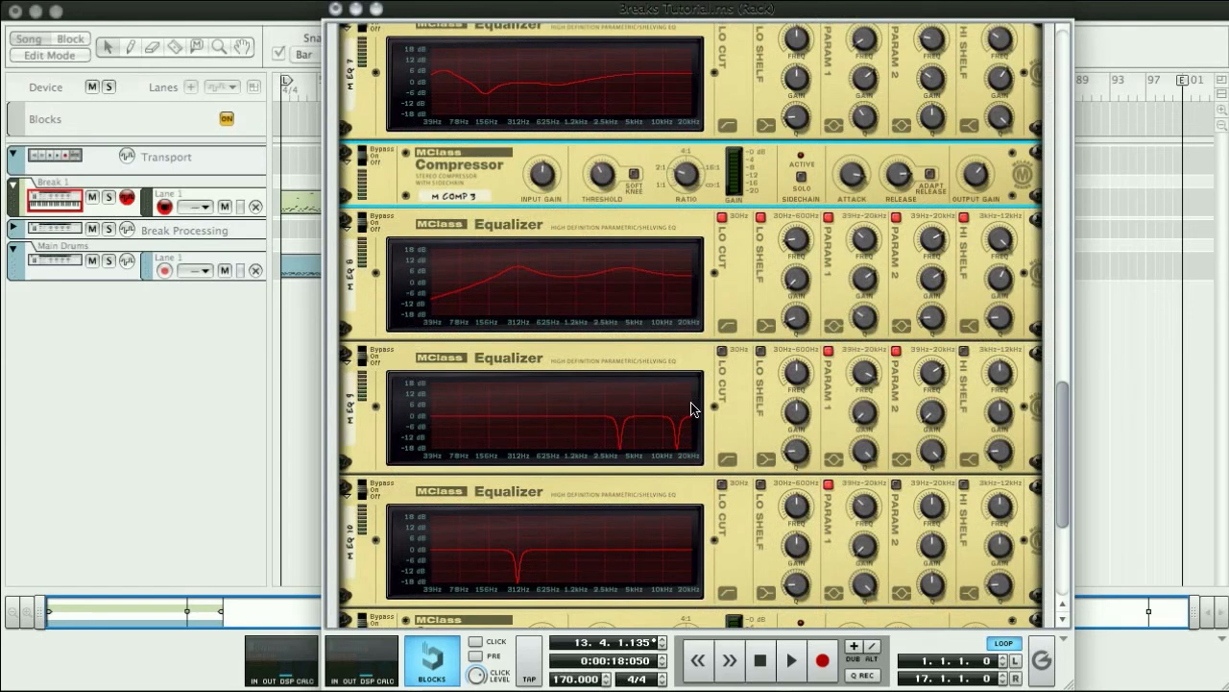
scroll(720, 450, down, 3)
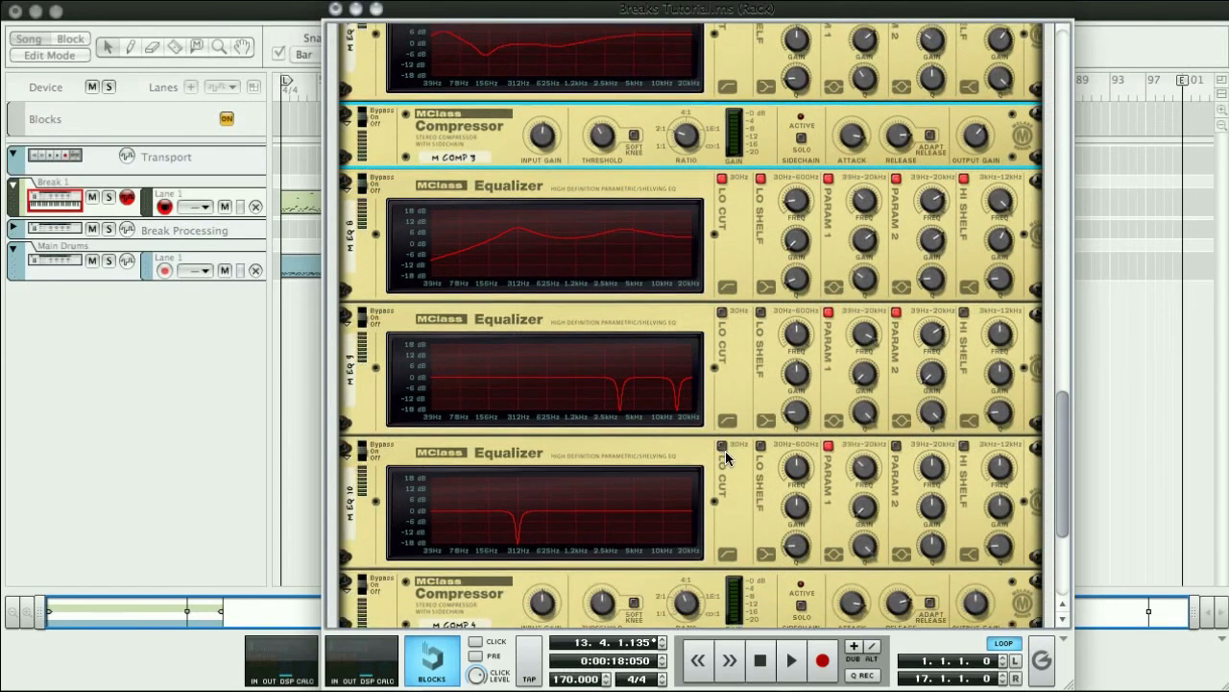
scroll(749, 455, down, 2)
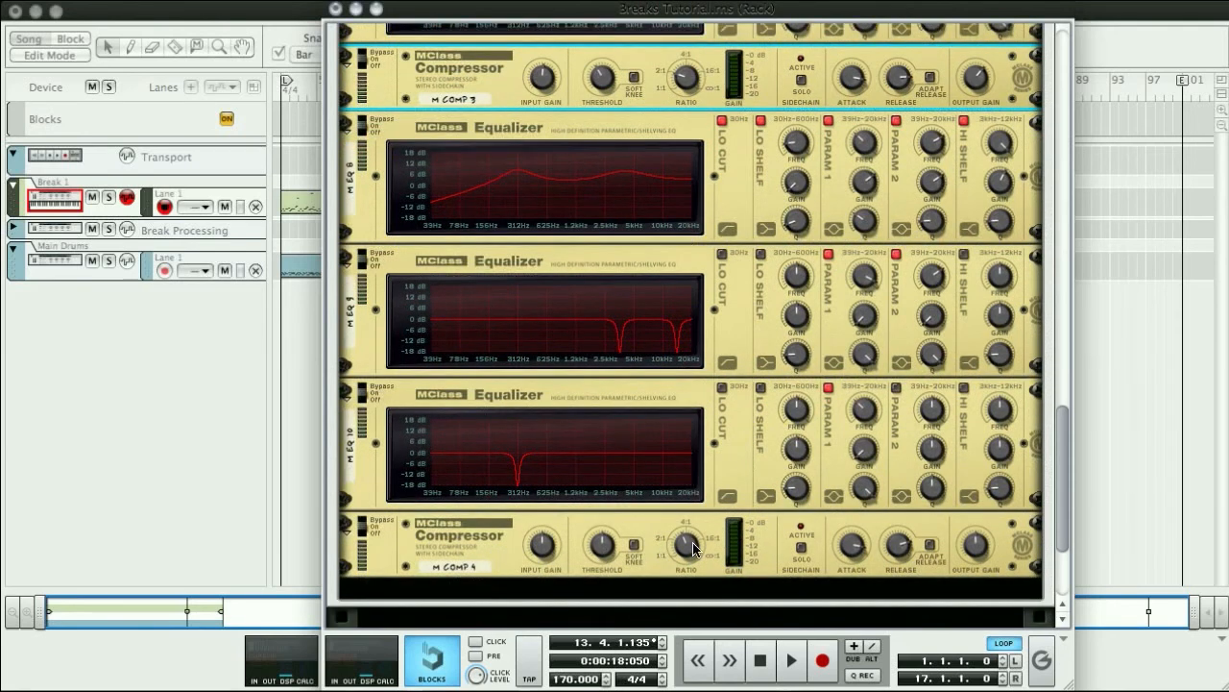
drag(692, 549, 685, 555)
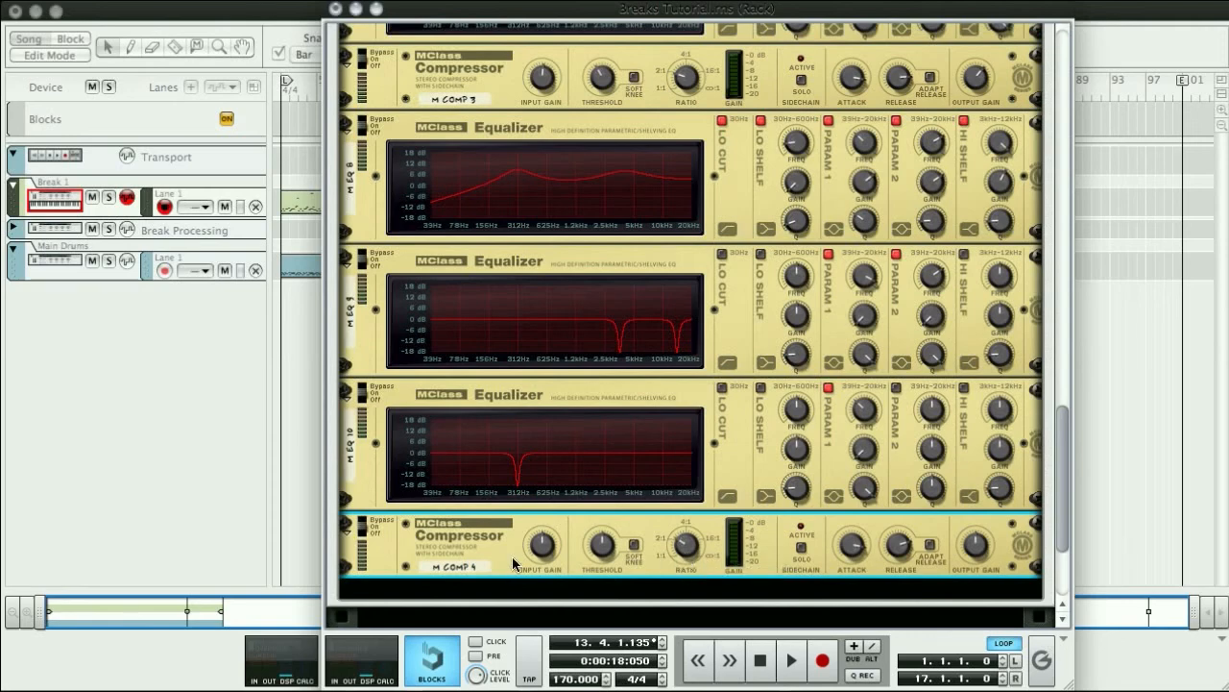
Review the Main Drums device chain from the Stereo Imager through Kong down to the equalizers.
scroll(713, 485, up, 10)
scroll(714, 485, up, 15)
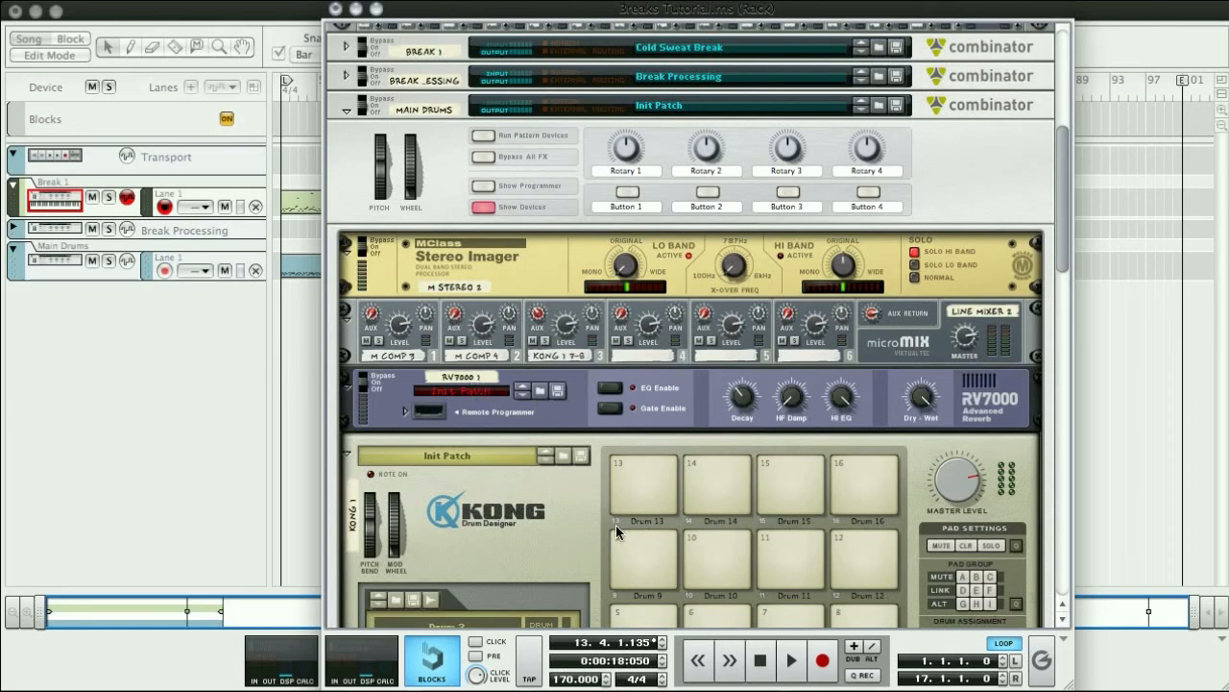
scroll(583, 500, down, 10)
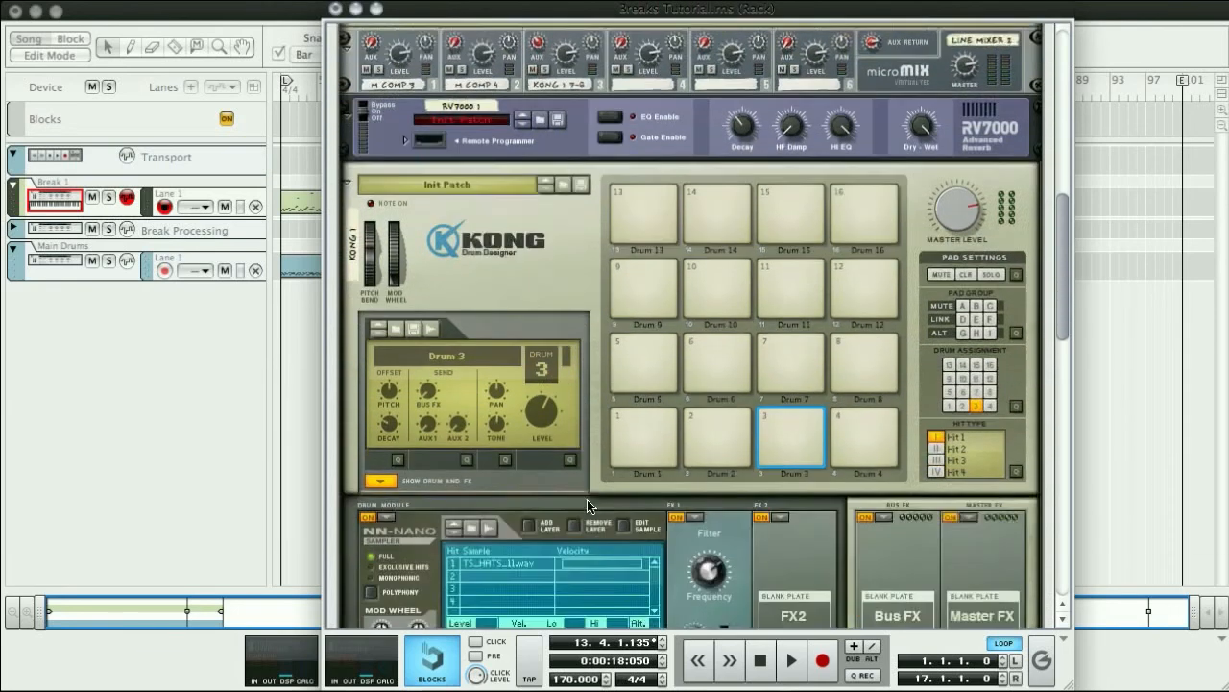
scroll(653, 504, down, 5)
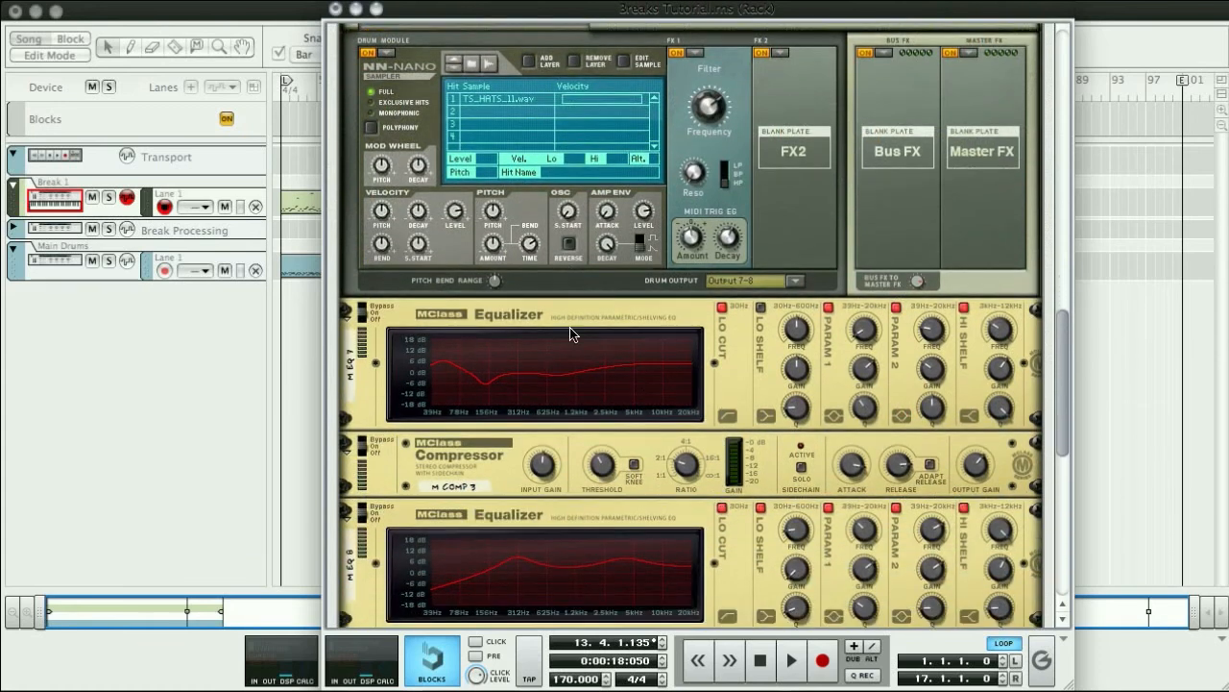
scroll(696, 529, down, 7)
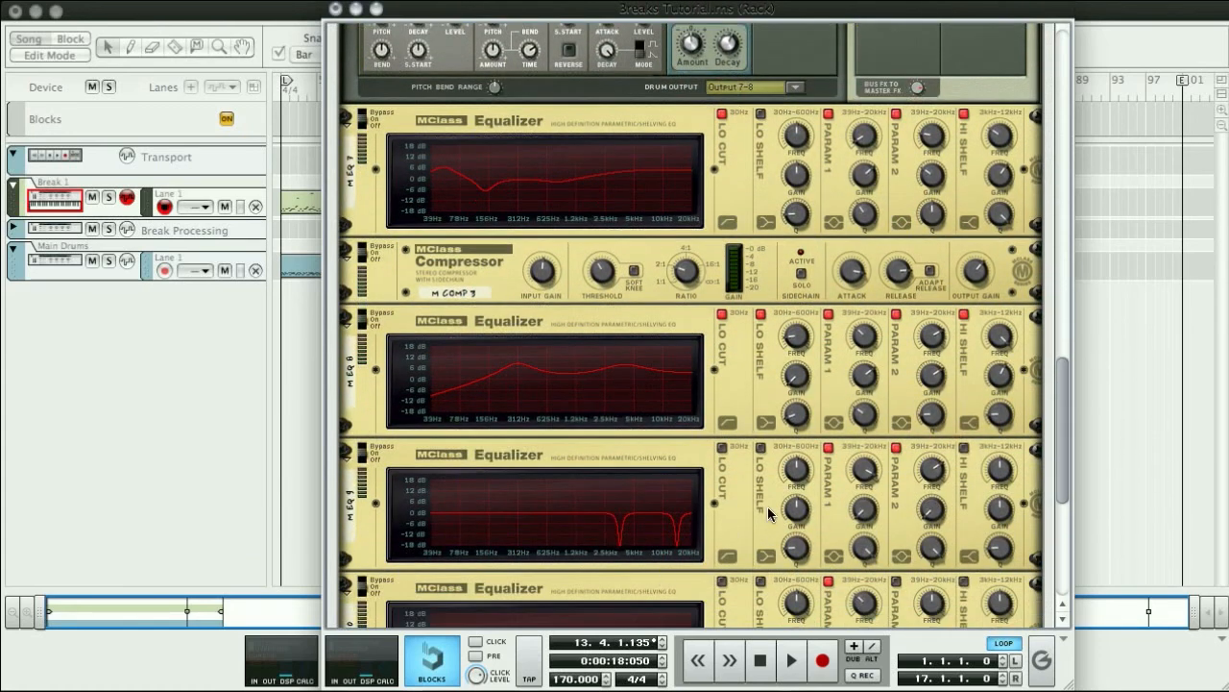
scroll(765, 521, down, 1)
scroll(764, 523, up, 6)
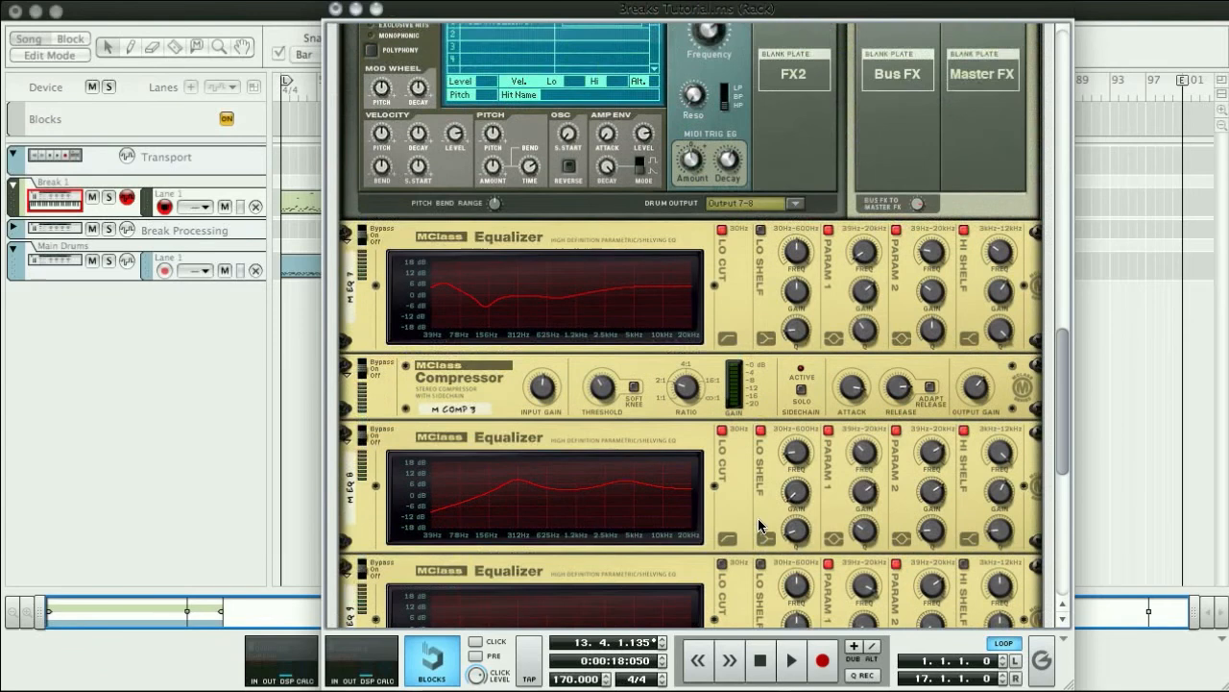
scroll(758, 524, down, 2)
Flip the rack to inspect the cabling from Kong's outputs to the processors and line mixer, and return to the front view.
key(Tab)
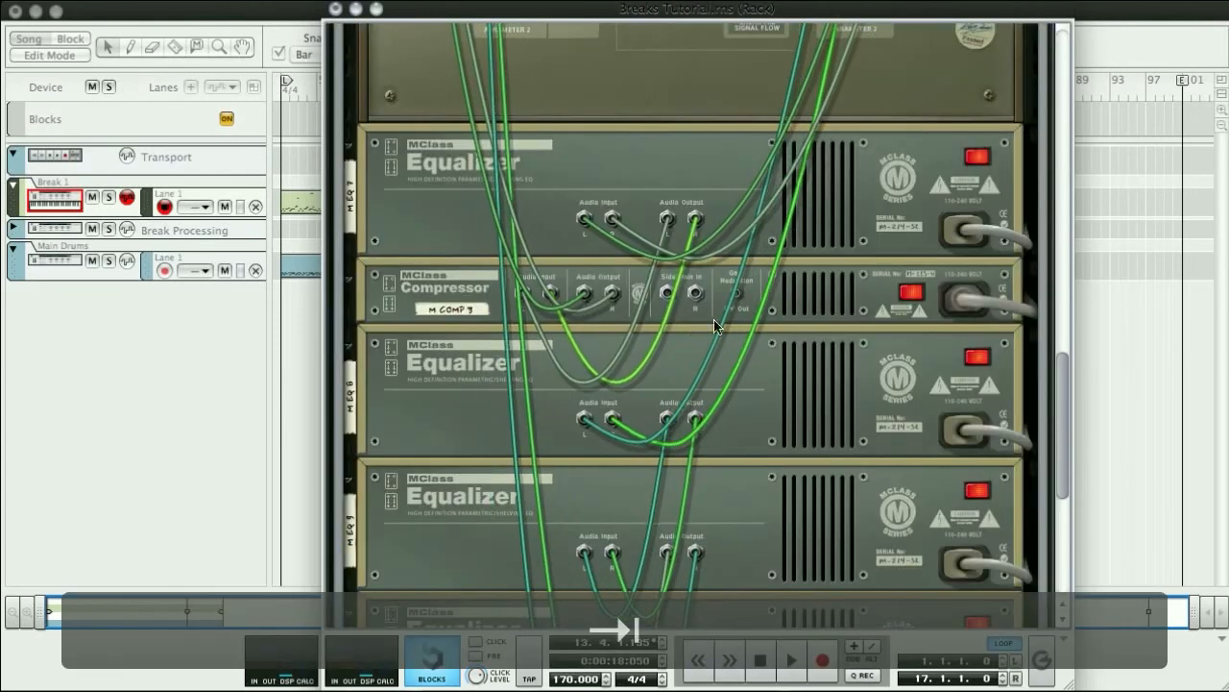
scroll(708, 349, up, 5)
scroll(701, 353, up, 10)
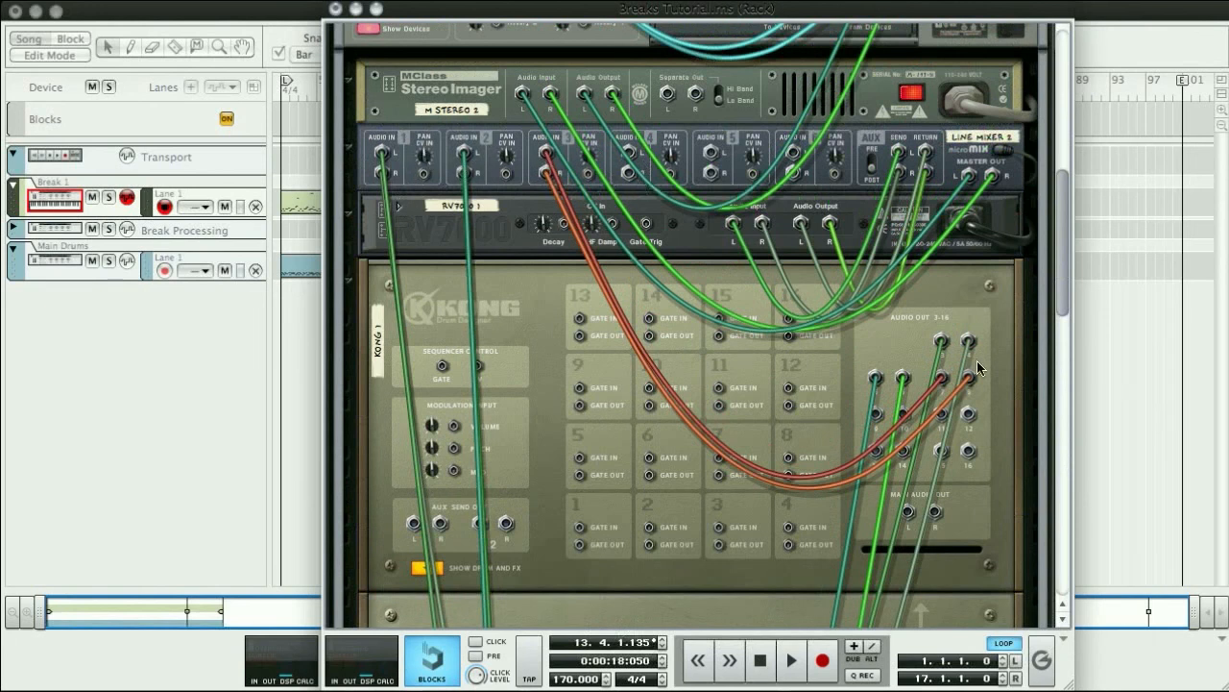
scroll(907, 384, up, 1)
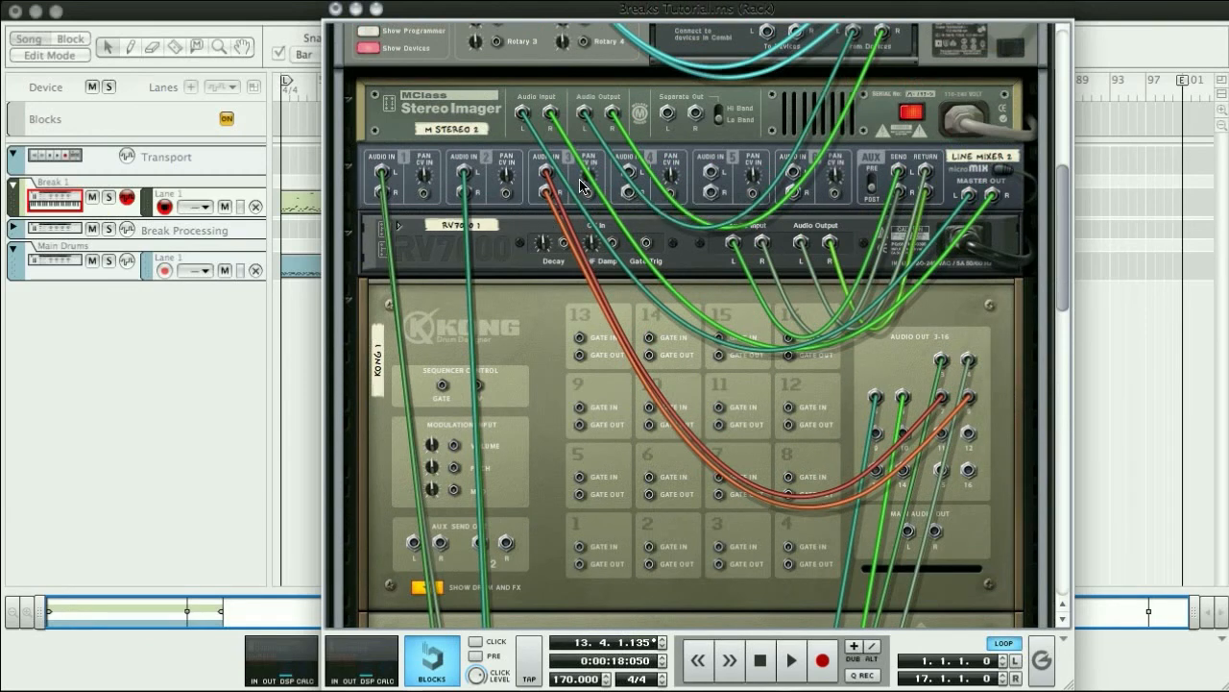
key(Tab)
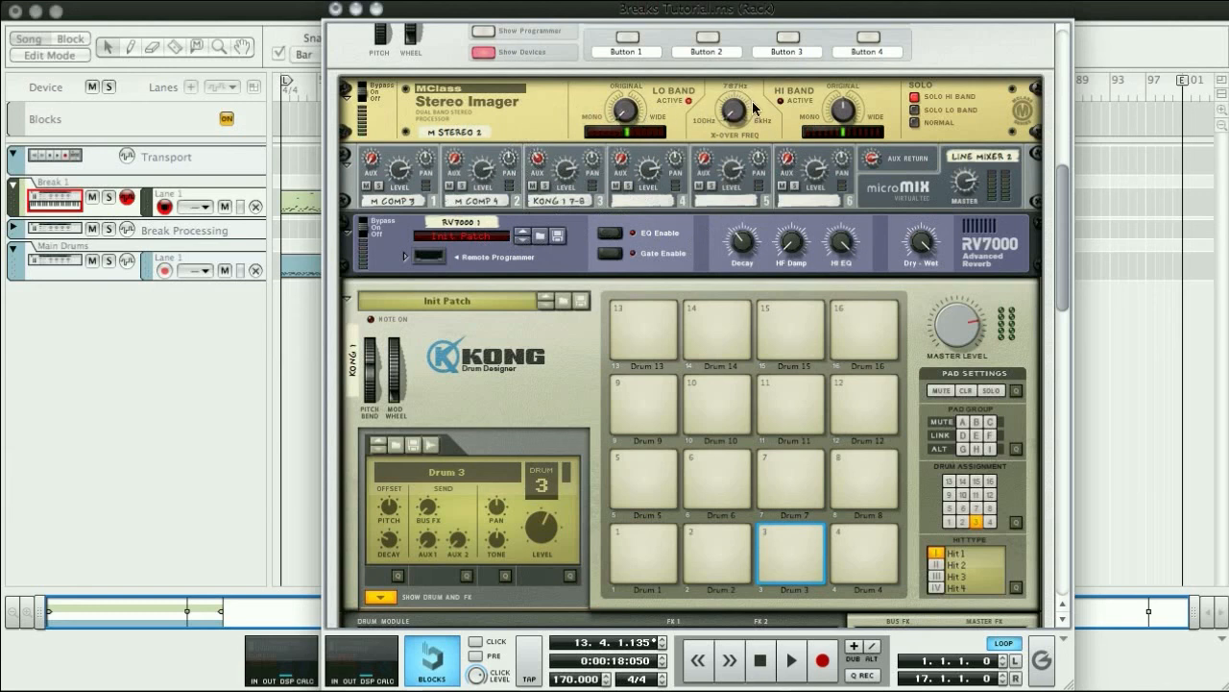
Check the crossover frequency of the Main Drums Stereo Imager.
mouse_move(738, 117)
mouse_down()
mouse_move(733, 101)
mouse_move(733, 122)
mouse_up()
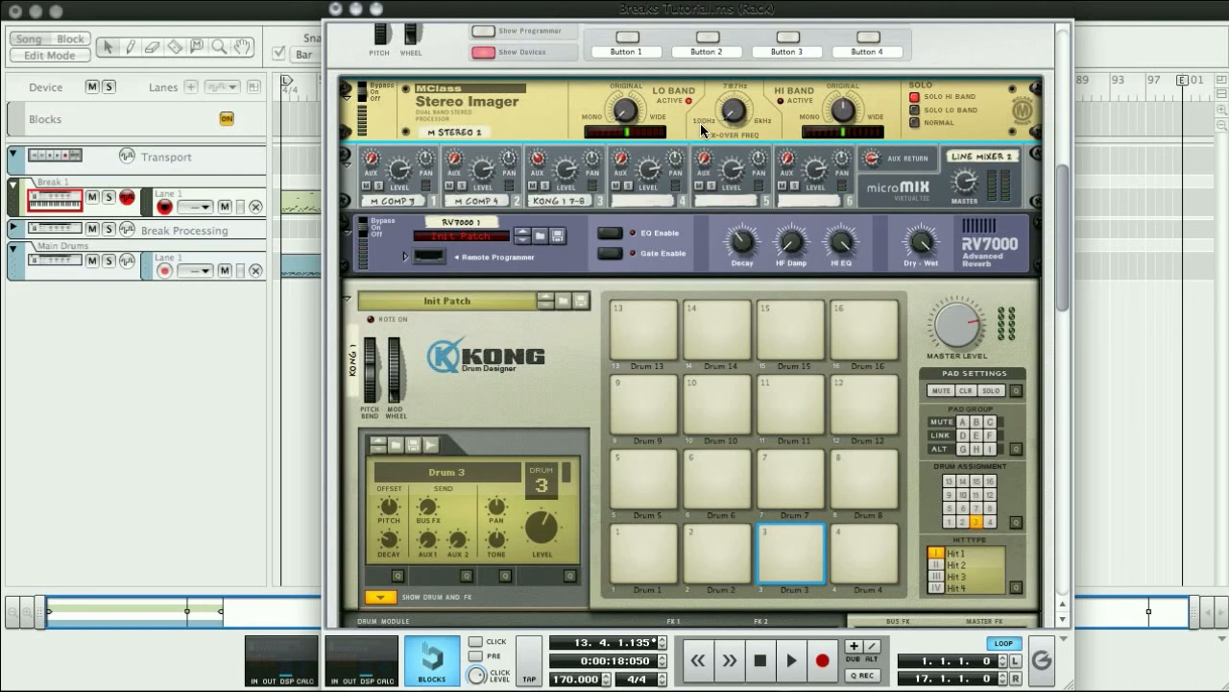
mouse_move(736, 119)
right_click(981, 655)
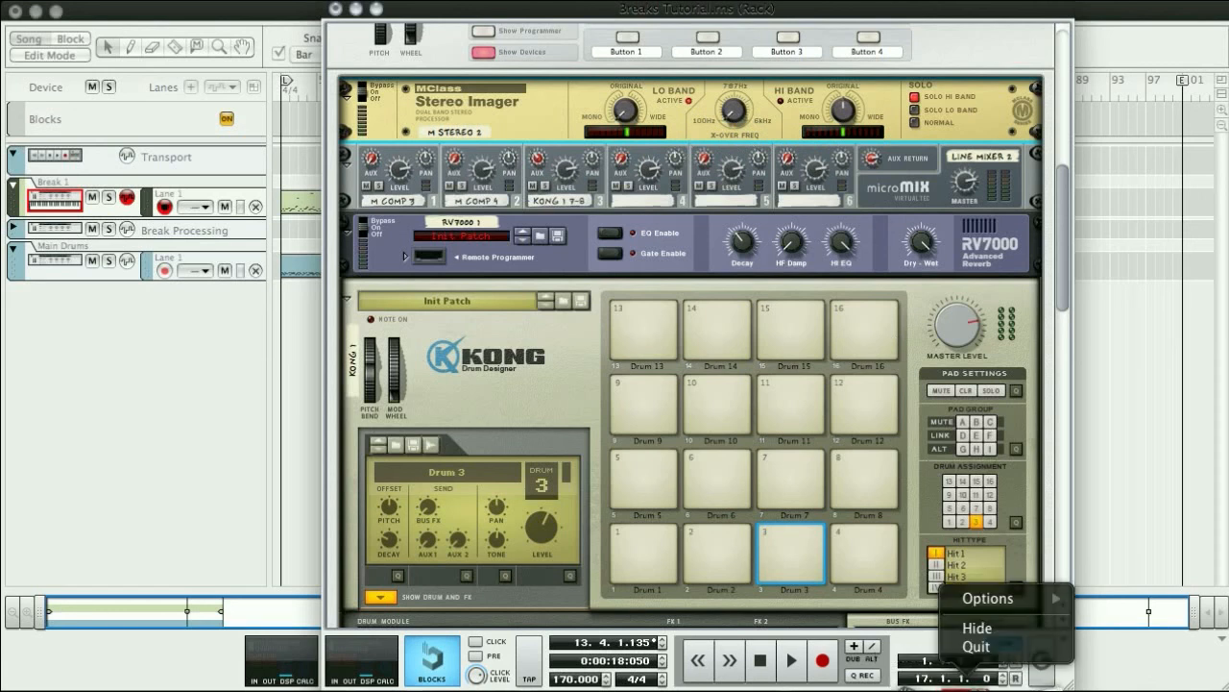
click(984, 652)
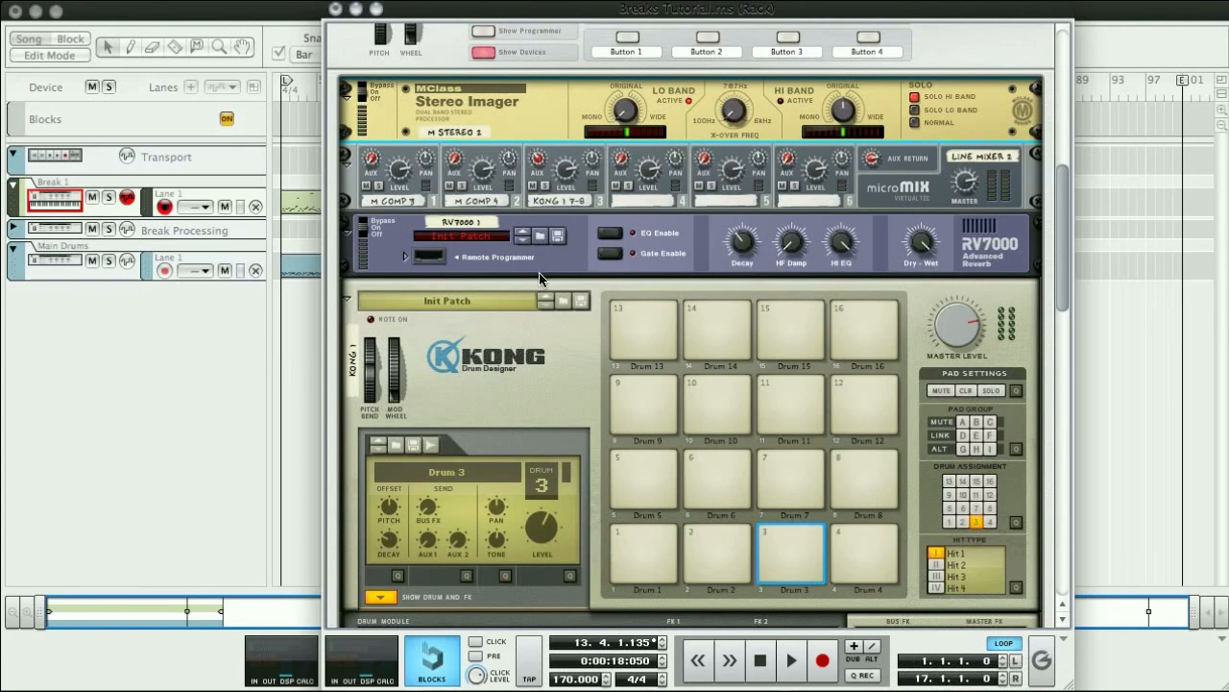
Fold the Main Drums combinator in the rack and play the break together with the main drums.
scroll(644, 233, up, 5)
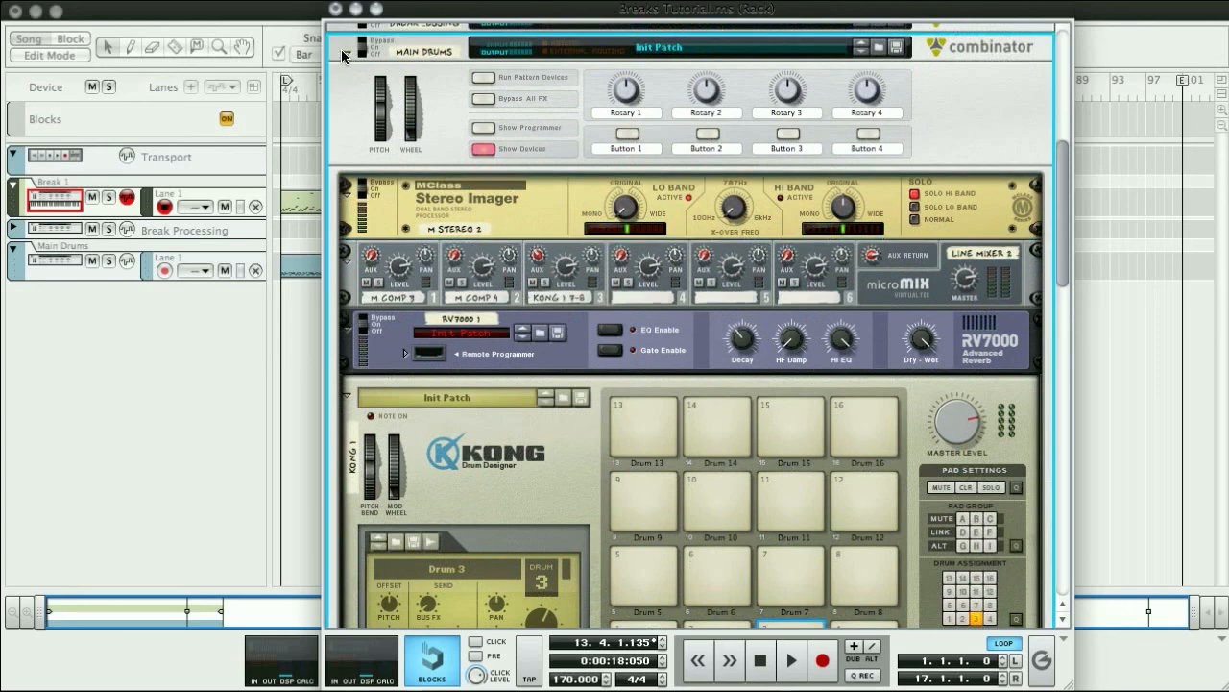
click(344, 53)
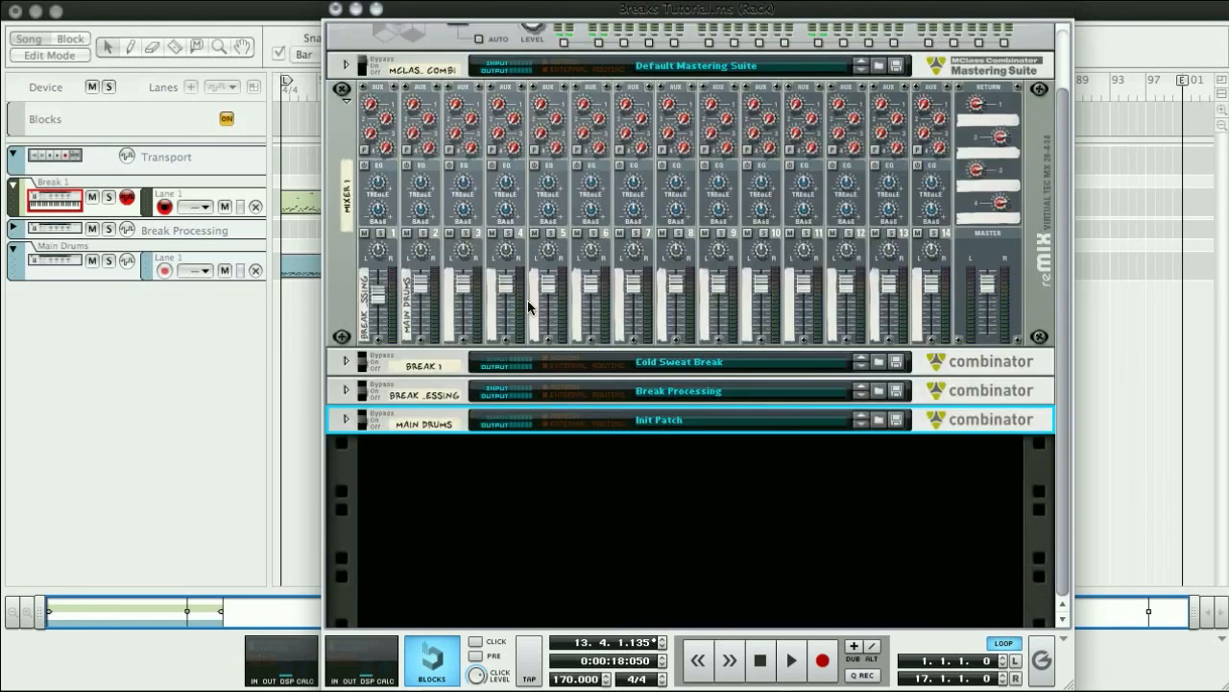
scroll(531, 309, up, 2)
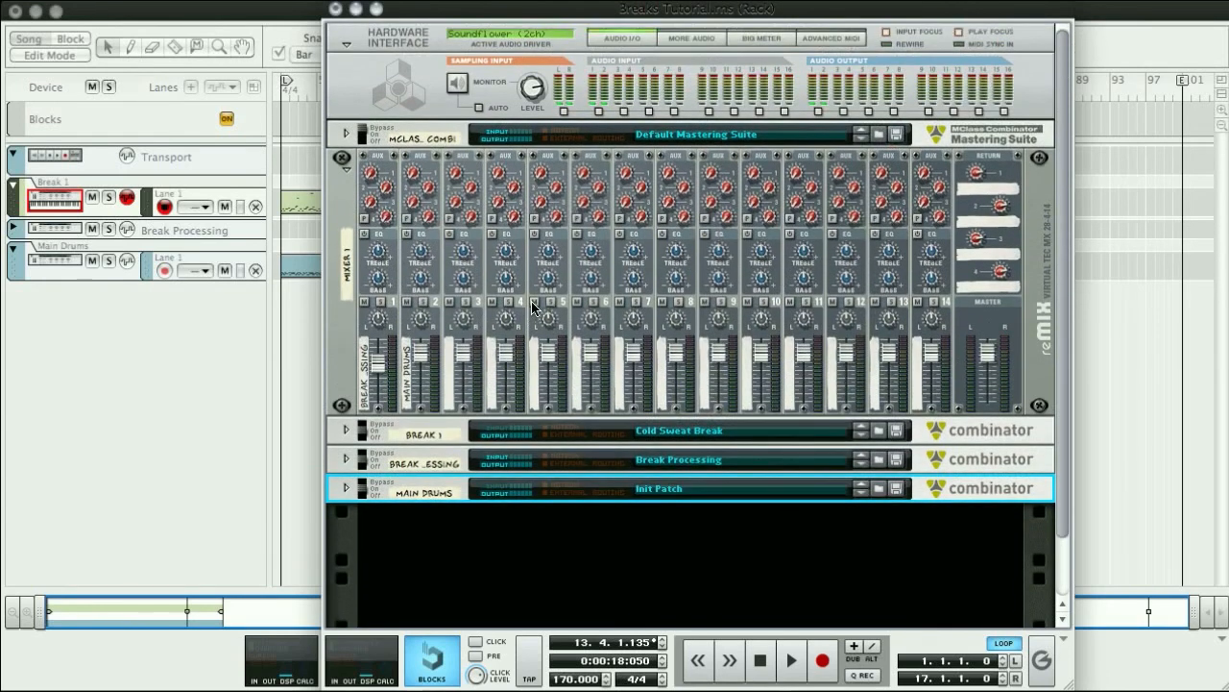
key(space)
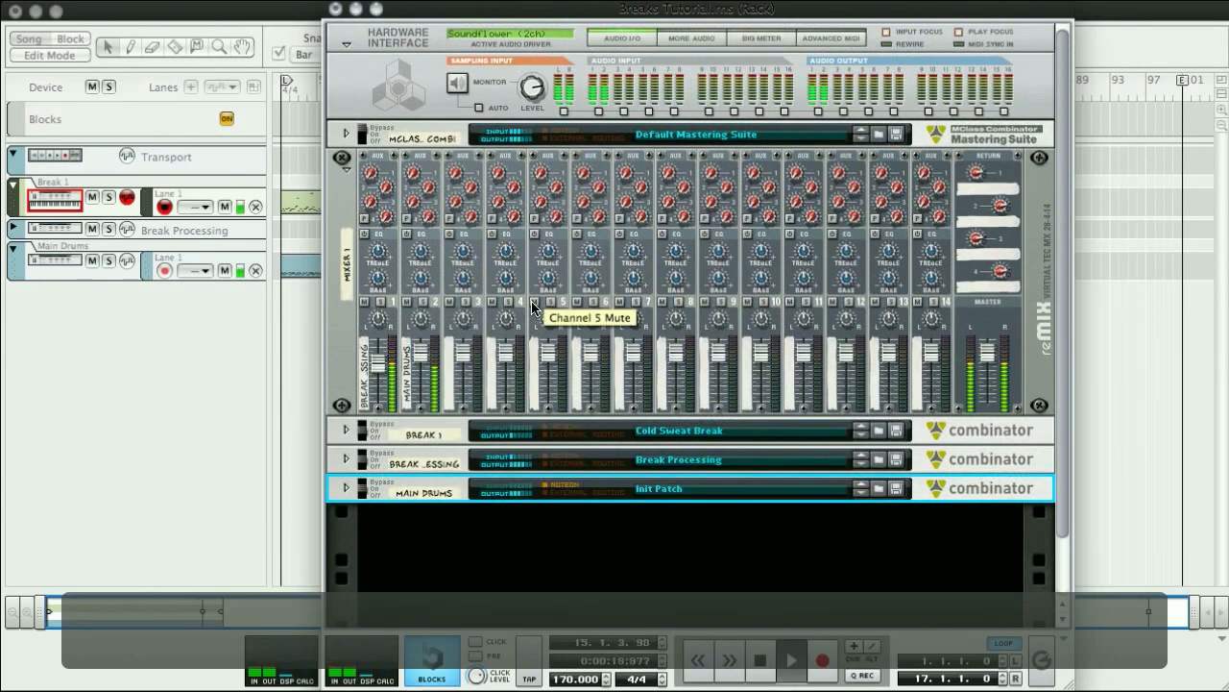
Lower the Break Processing channel's level on the mixer to just under 62 while both drum parts play.
drag(375, 365, 375, 381)
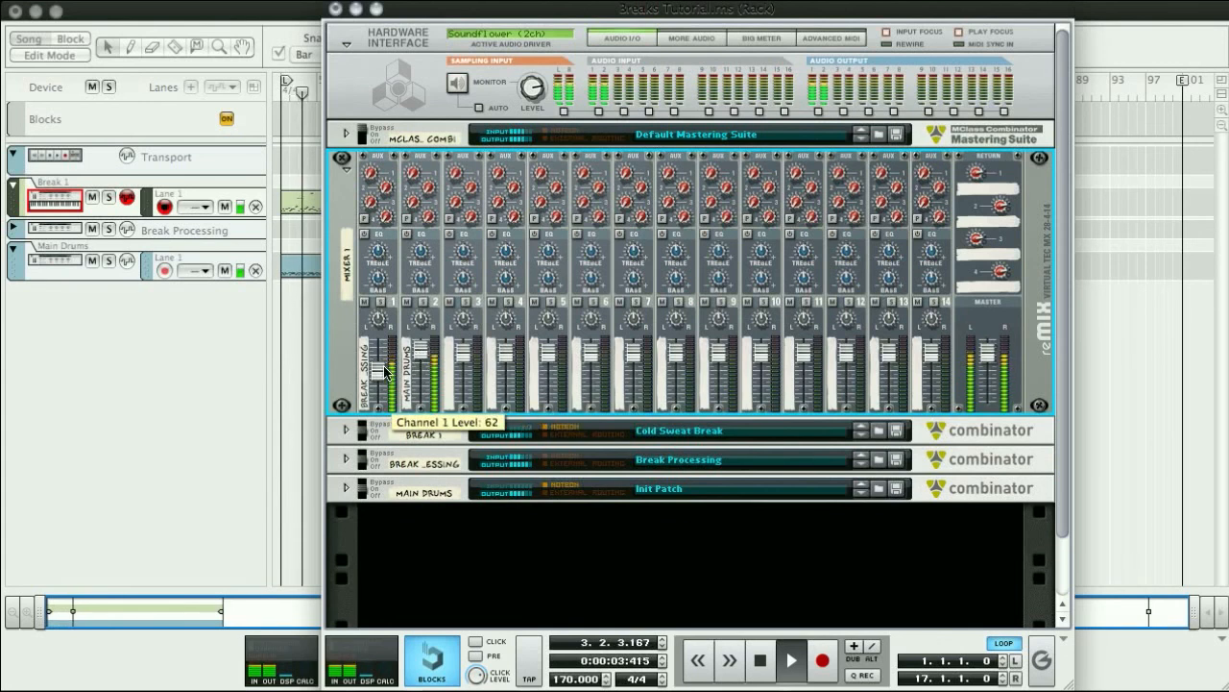
drag(385, 372, 381, 375)
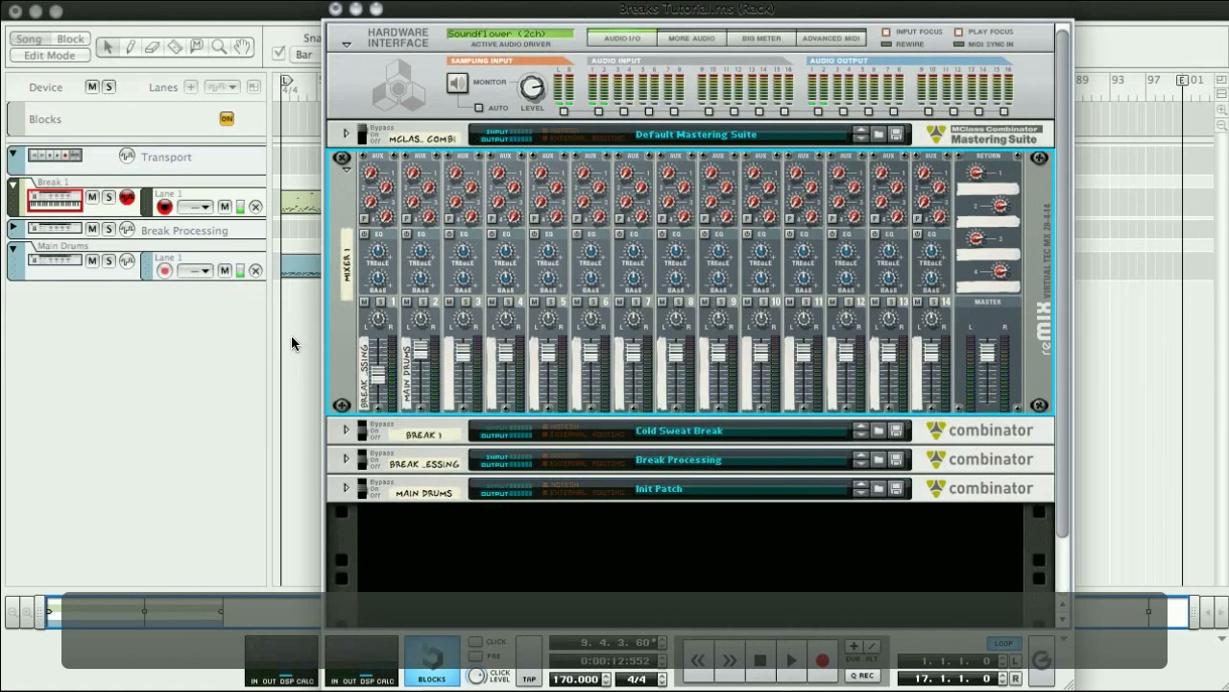
Bring the sequencer forward and display the Main Drums clip's notes in edit mode.
click(291, 335)
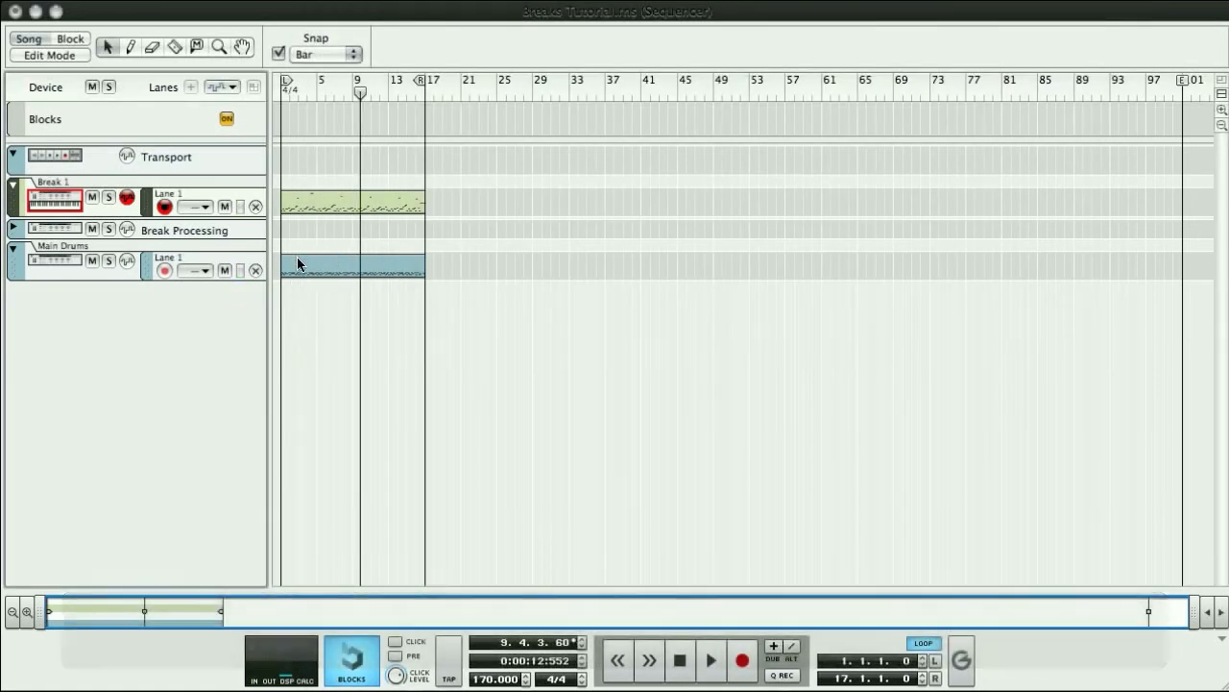
click(298, 261)
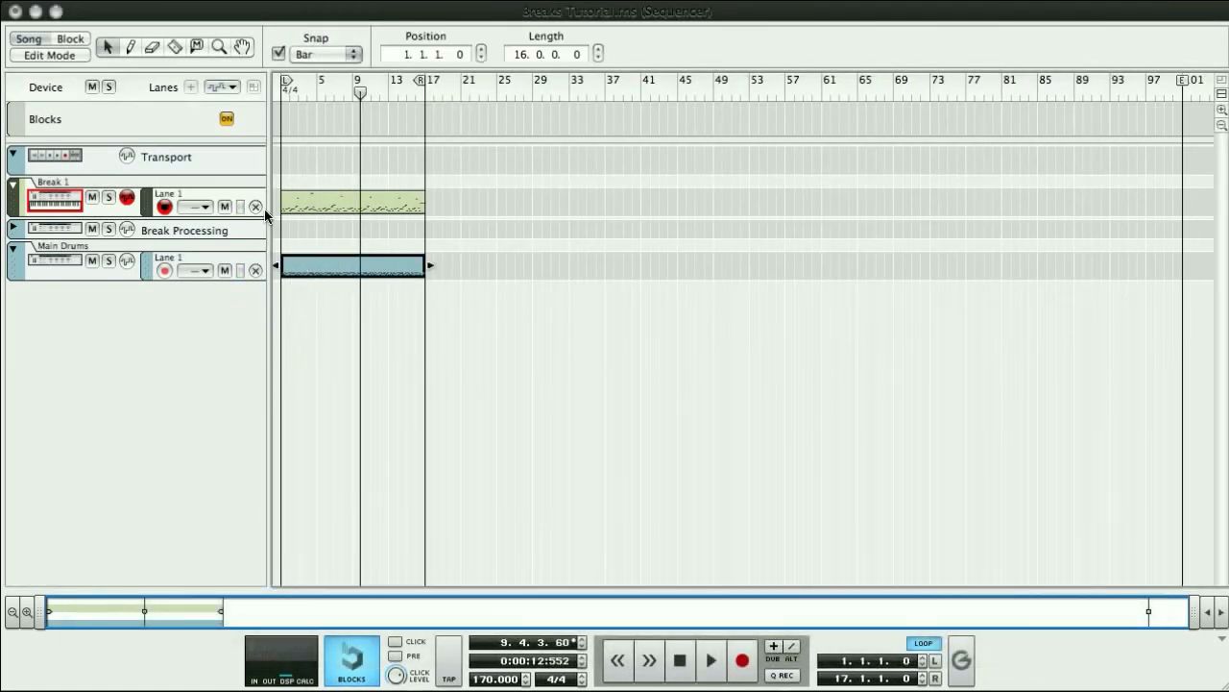
click(51, 55)
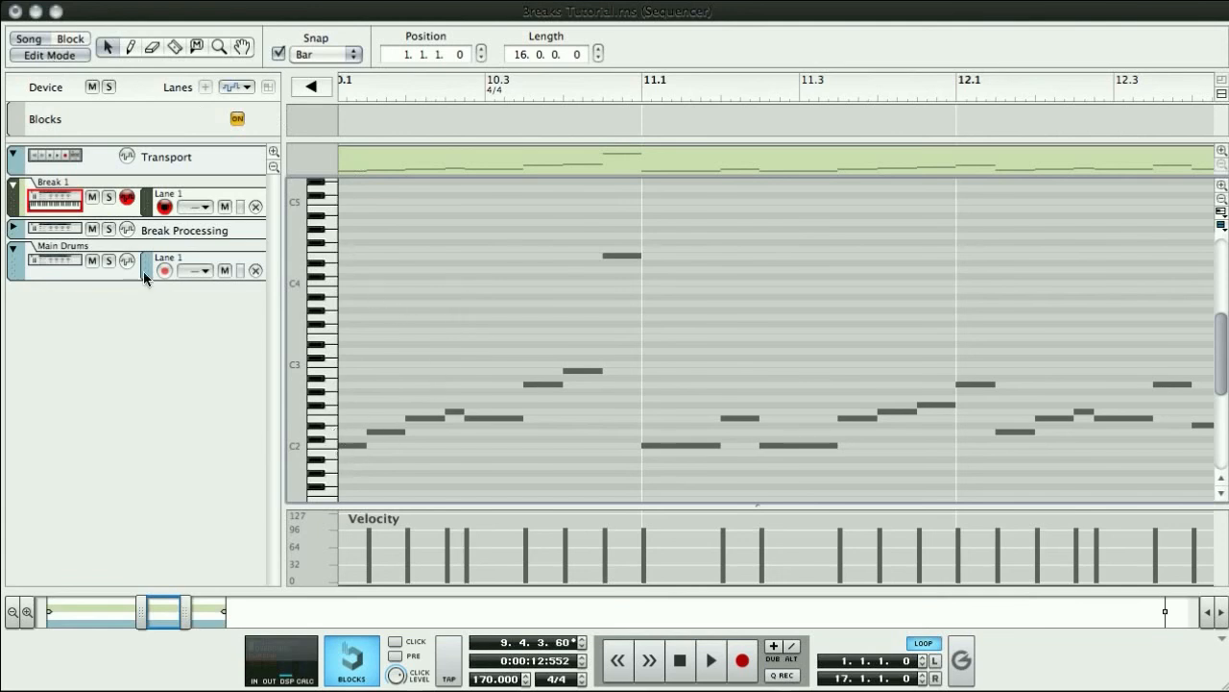
click(85, 282)
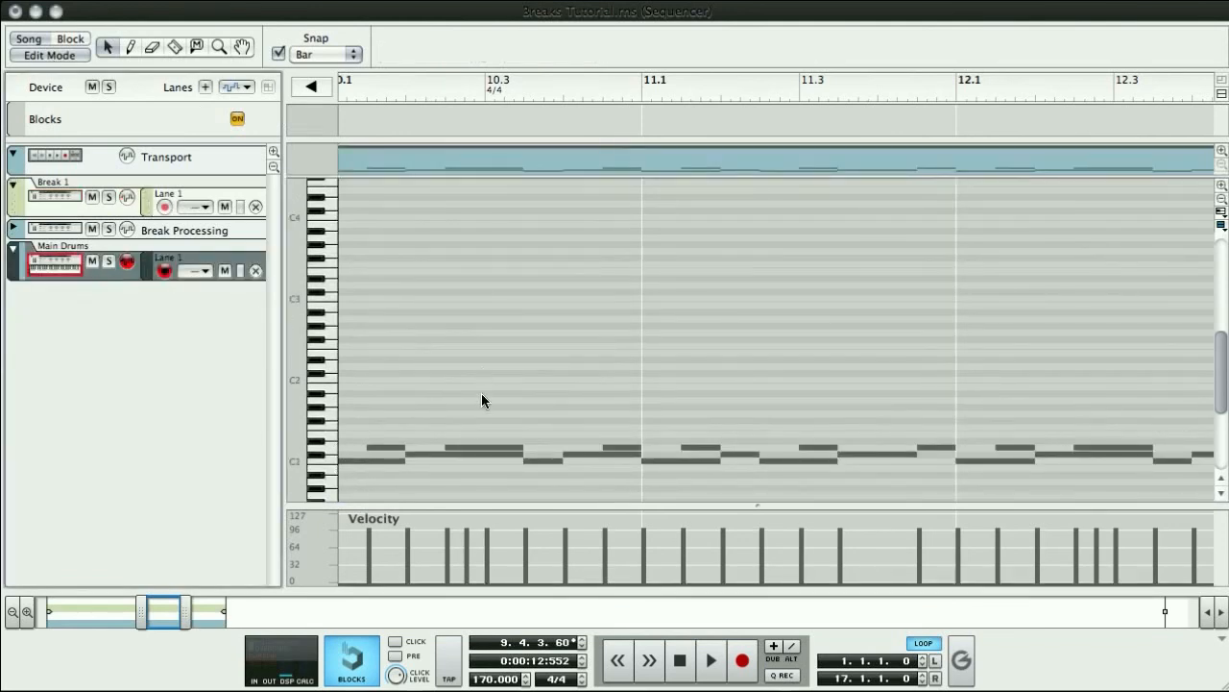
Compare the note patterns of the Break 1 and Main Drums tracks, finishing on the Main Drums notes around C1.
click(89, 215)
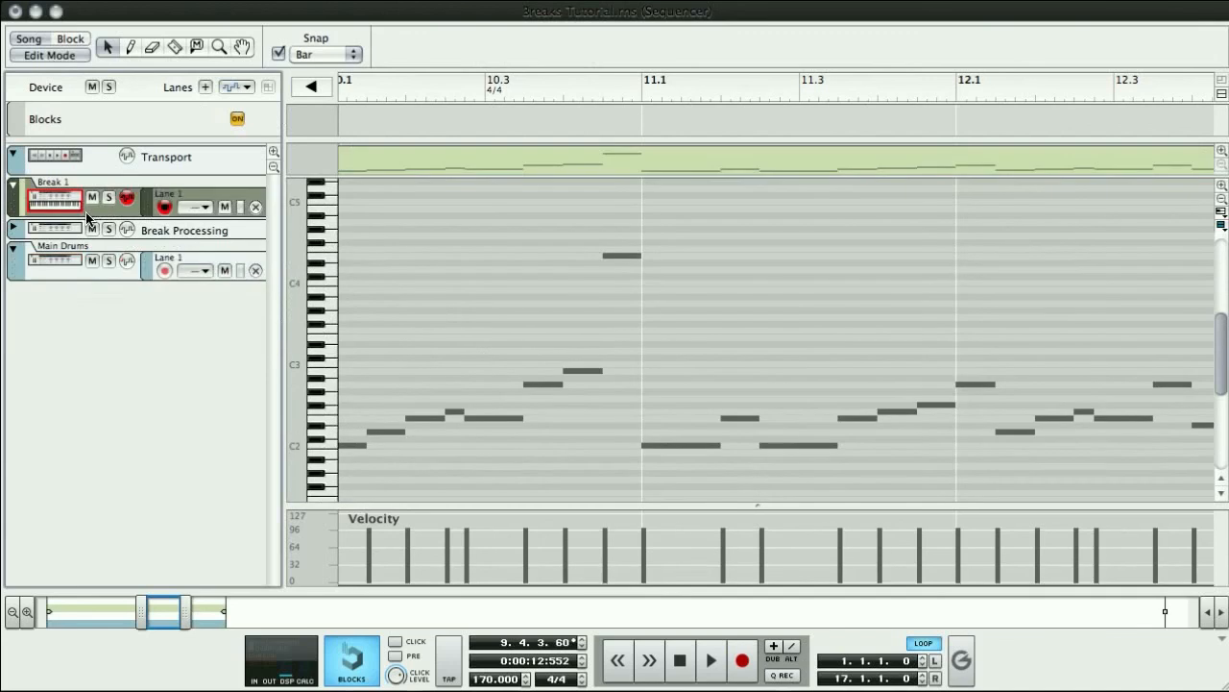
click(99, 274)
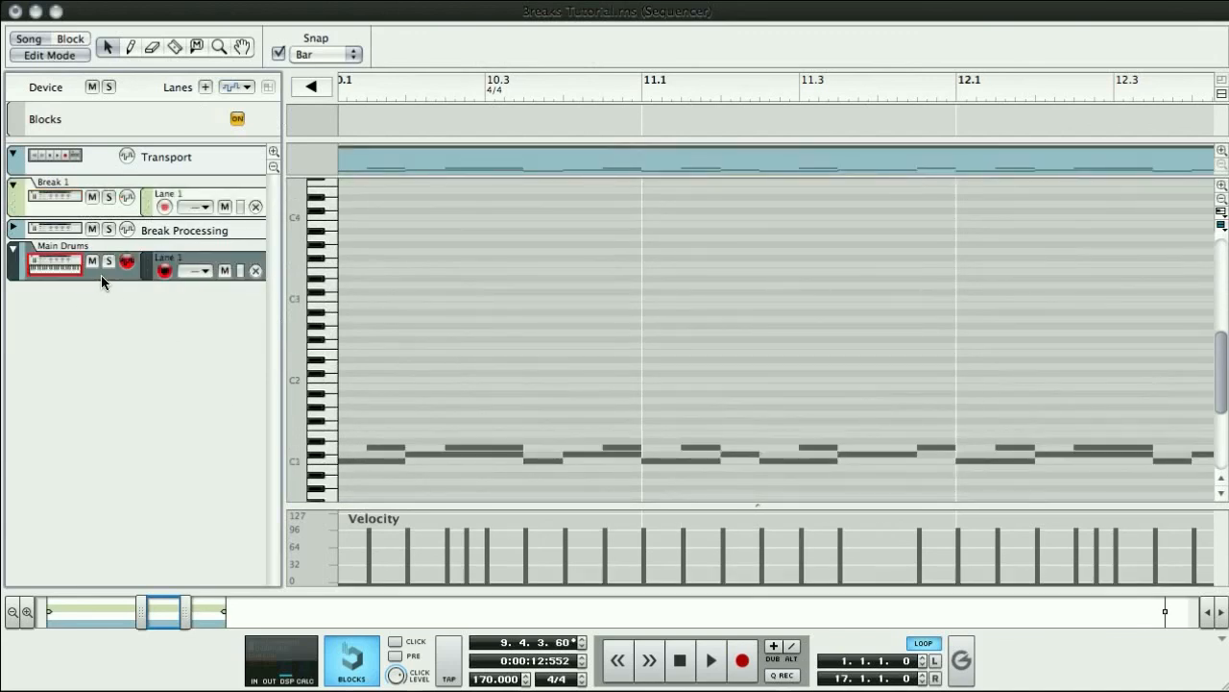
click(69, 213)
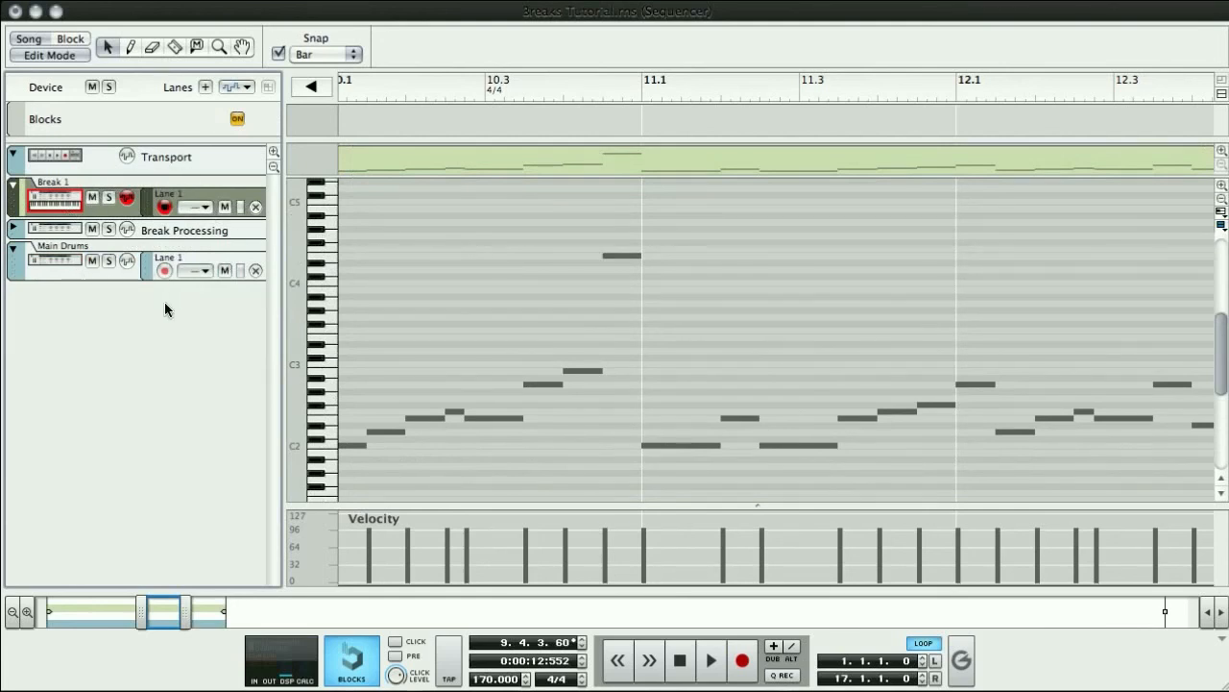
click(55, 286)
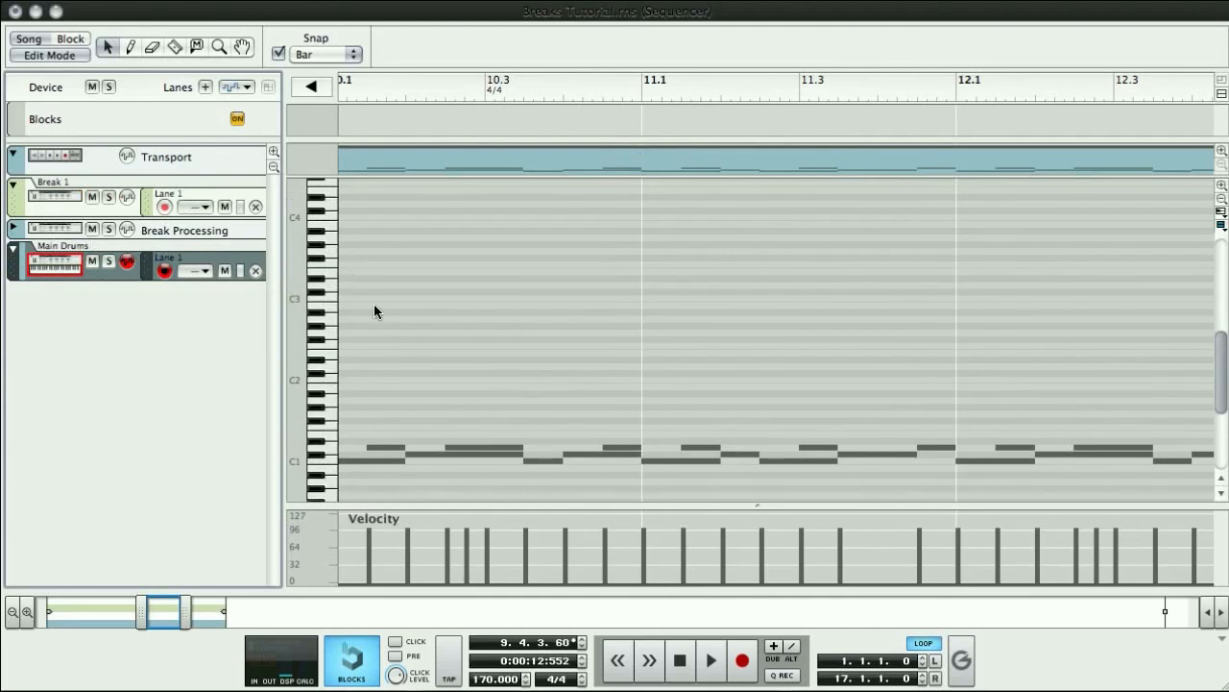
scroll(376, 306, up, 2)
scroll(375, 306, down, 3)
scroll(429, 408, down, 3)
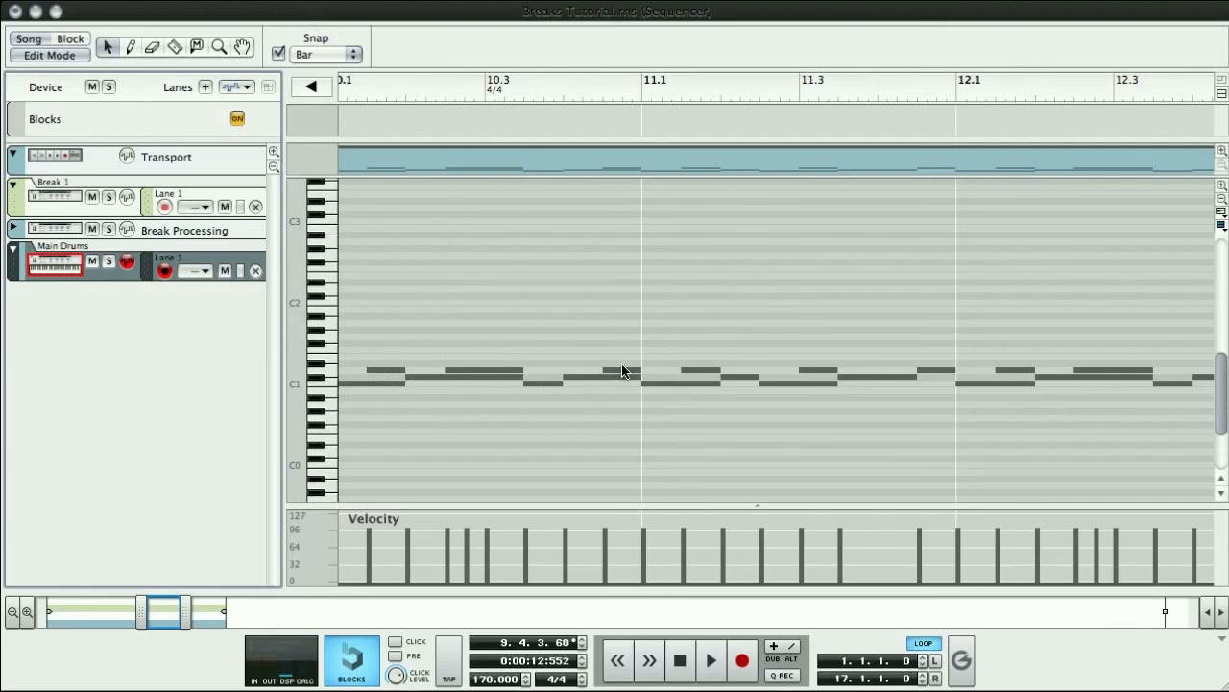
Play short passages of the break layered with the main drums, stop playback and return to the song arrangement.
key(space)
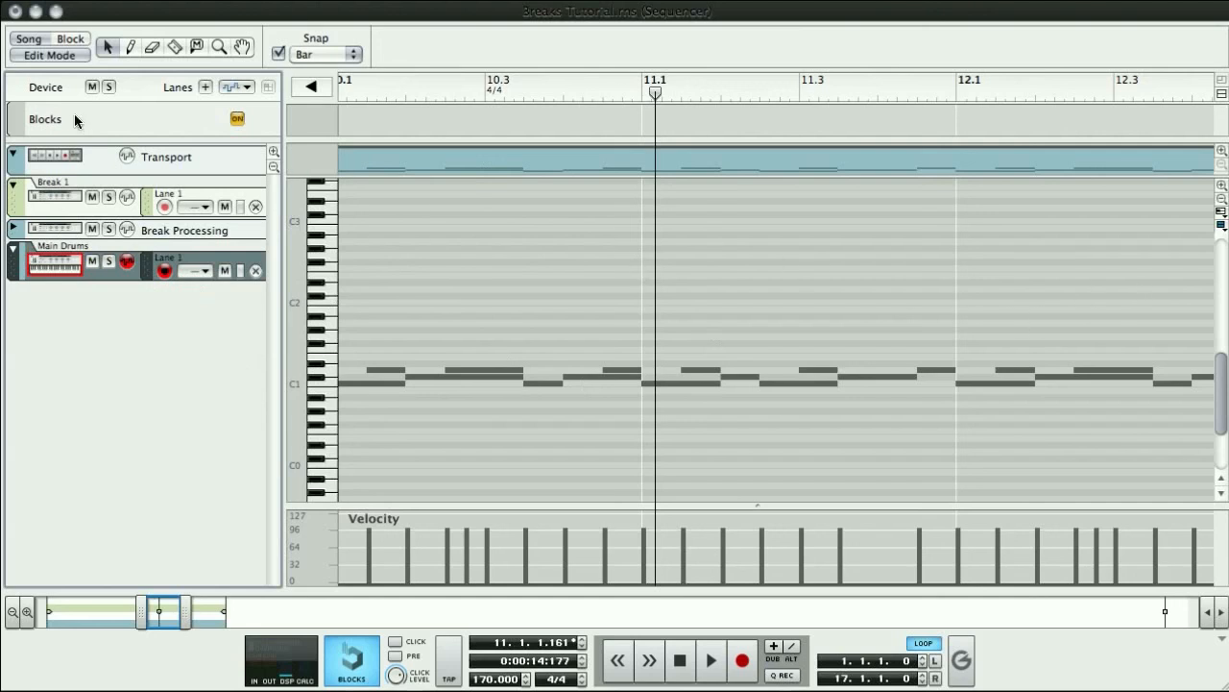
key(space)
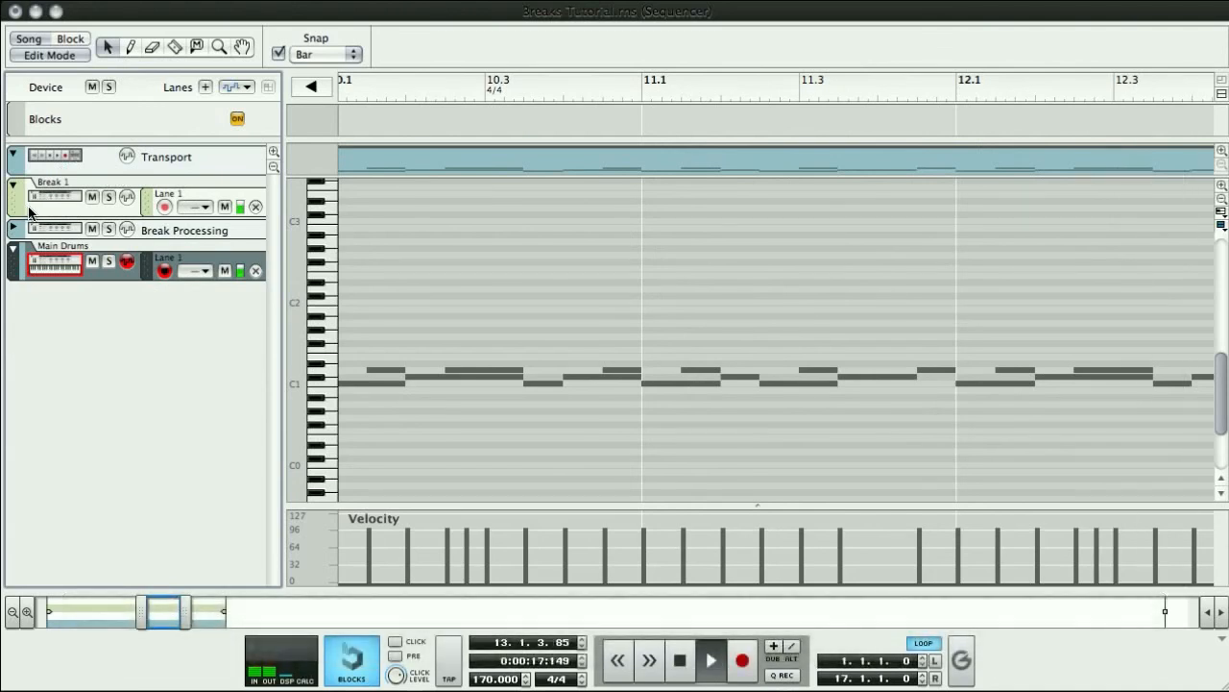
key(space)
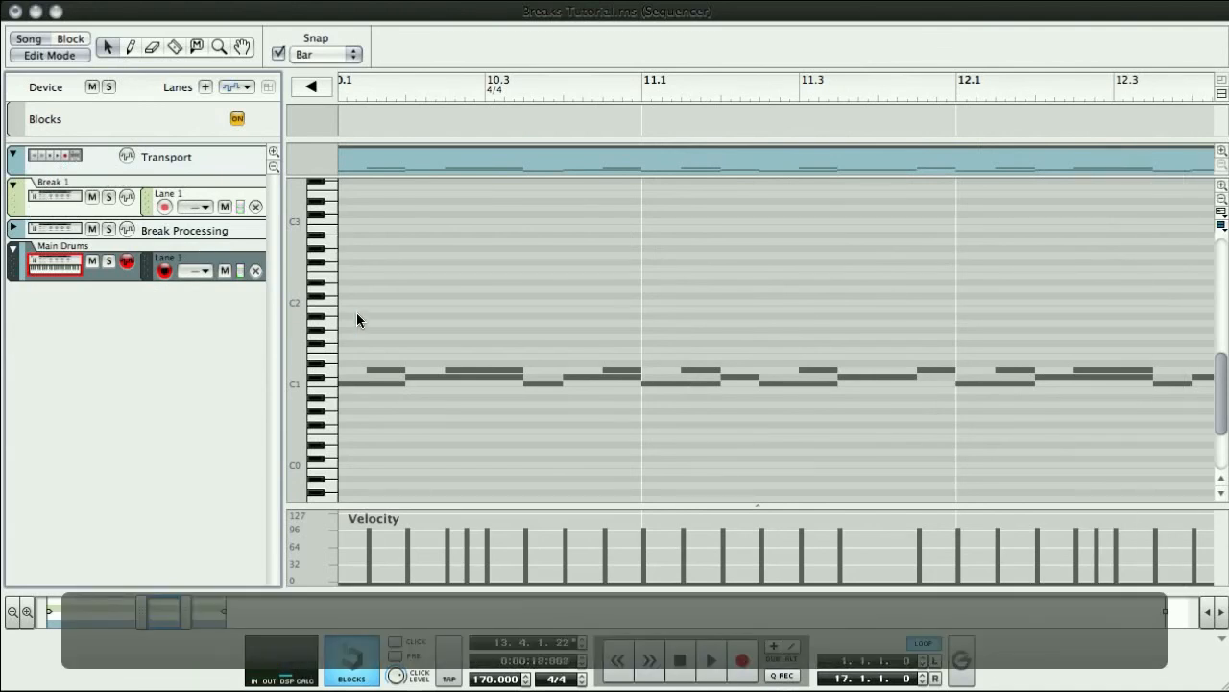
click(37, 60)
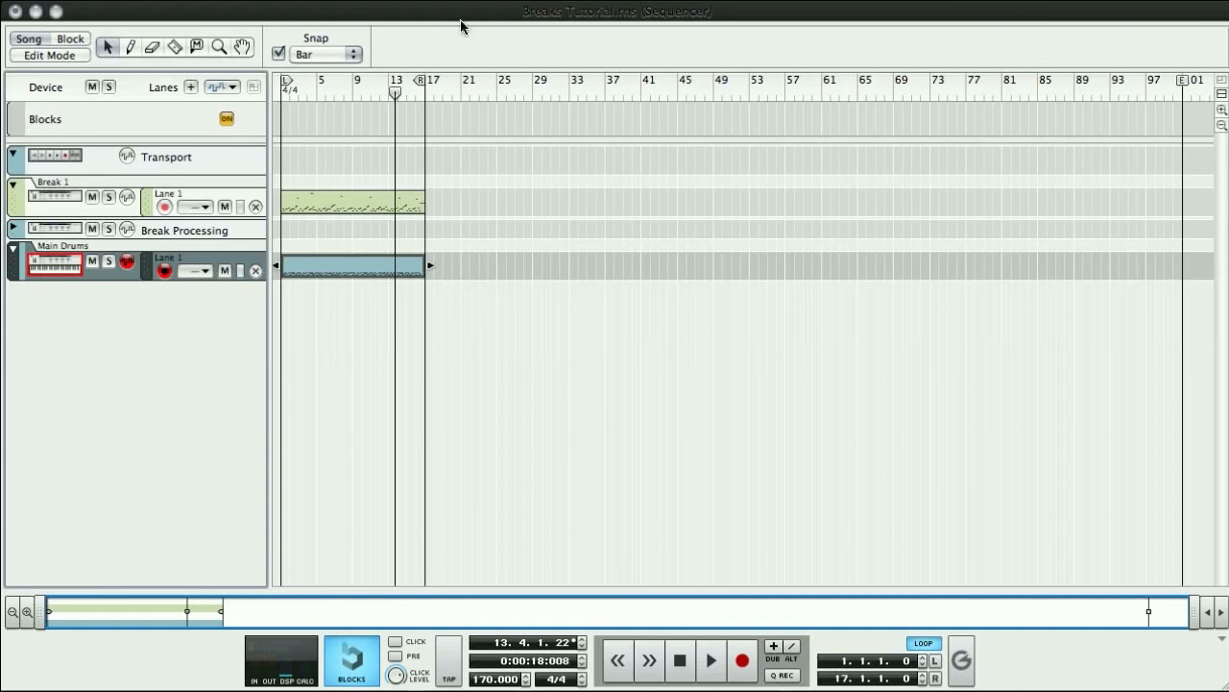
click(568, 3)
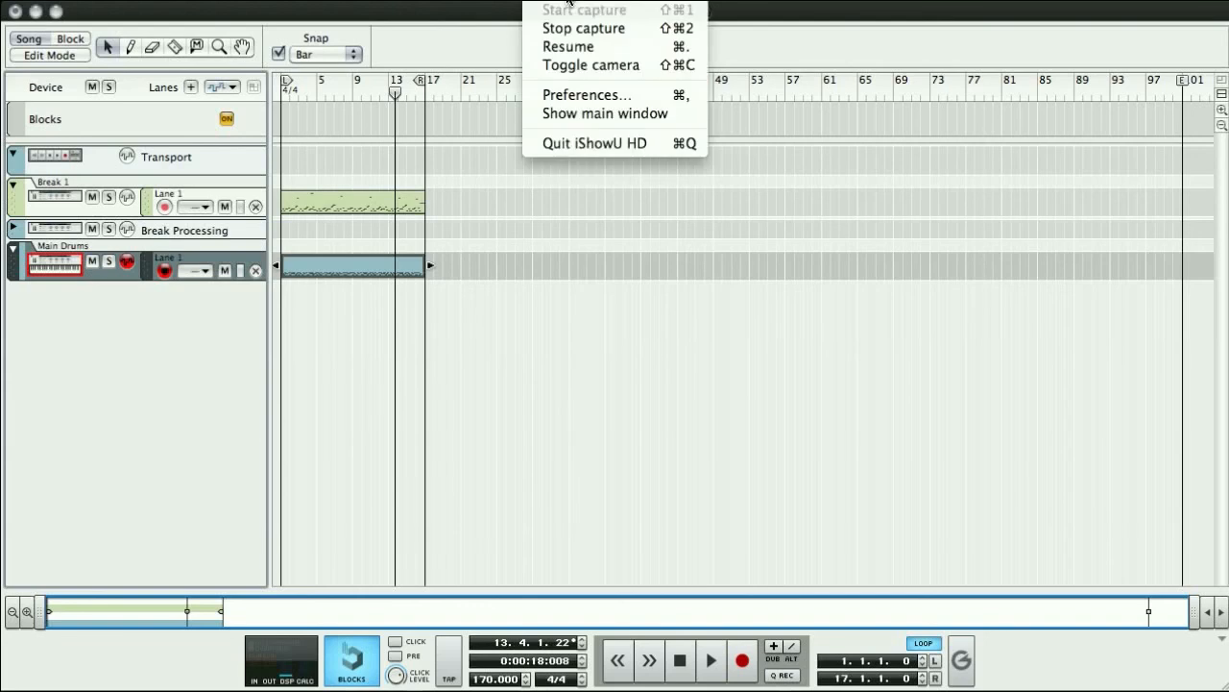